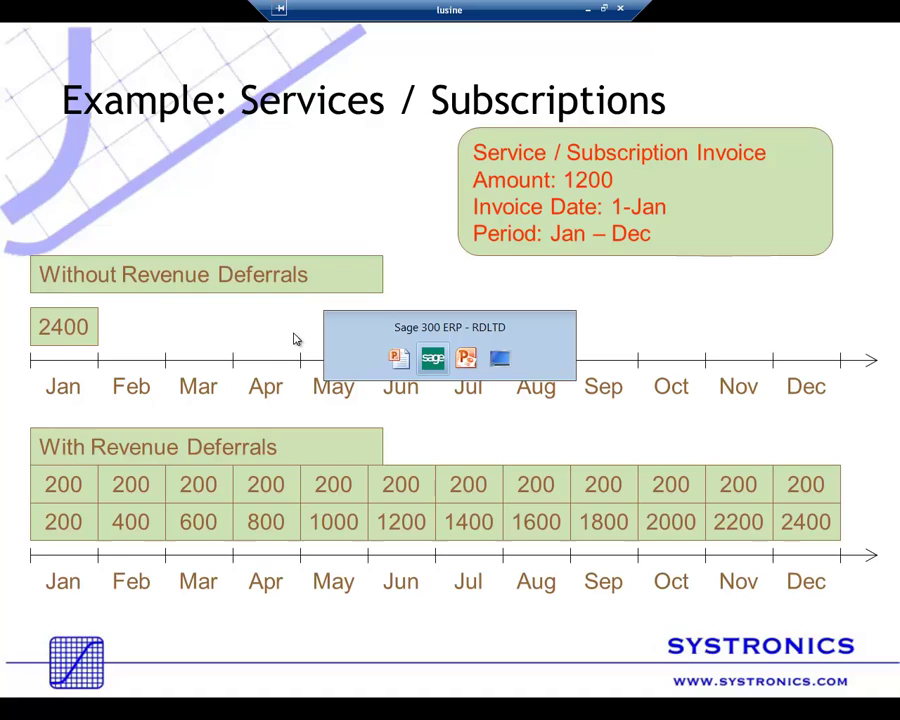
- In Sage 300 ERP, open O/E Order Entry and start a new order for customer Coastal Electric Company
double_click(241, 152)
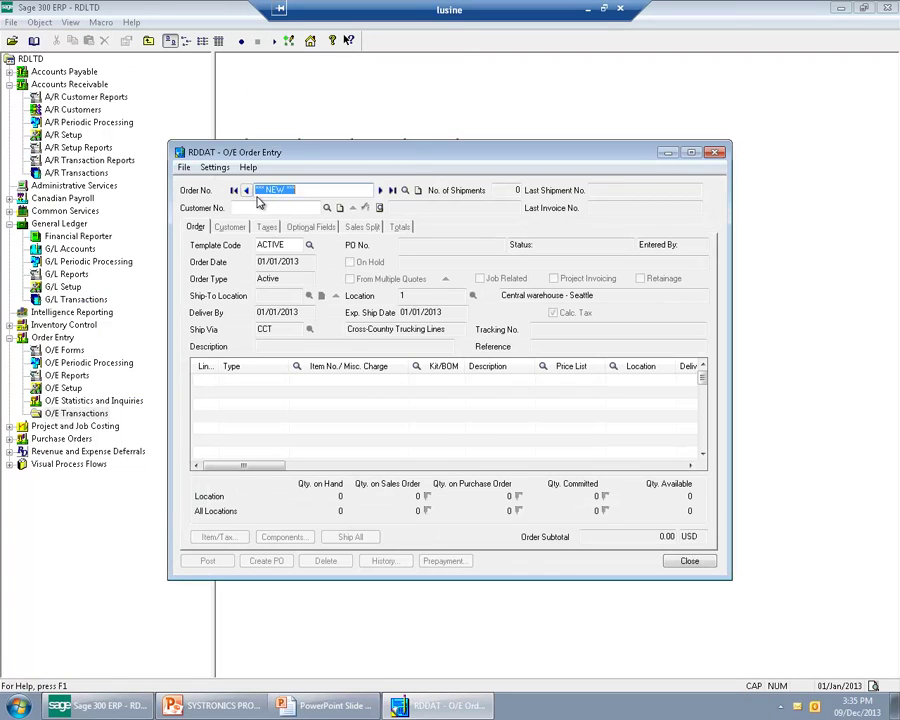
click(257, 207)
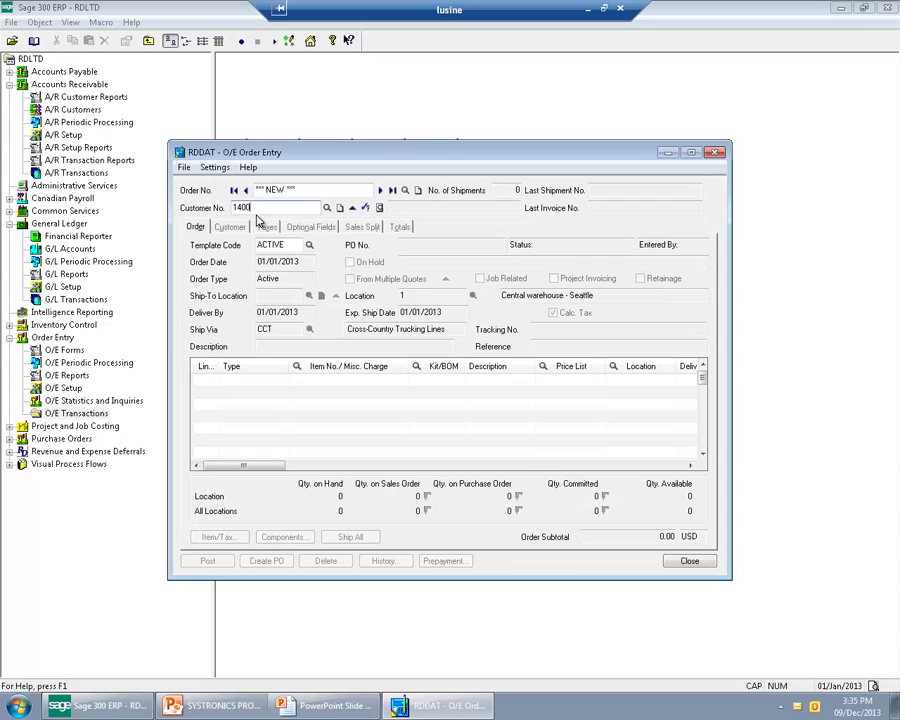
text(1400)
key(Tab)
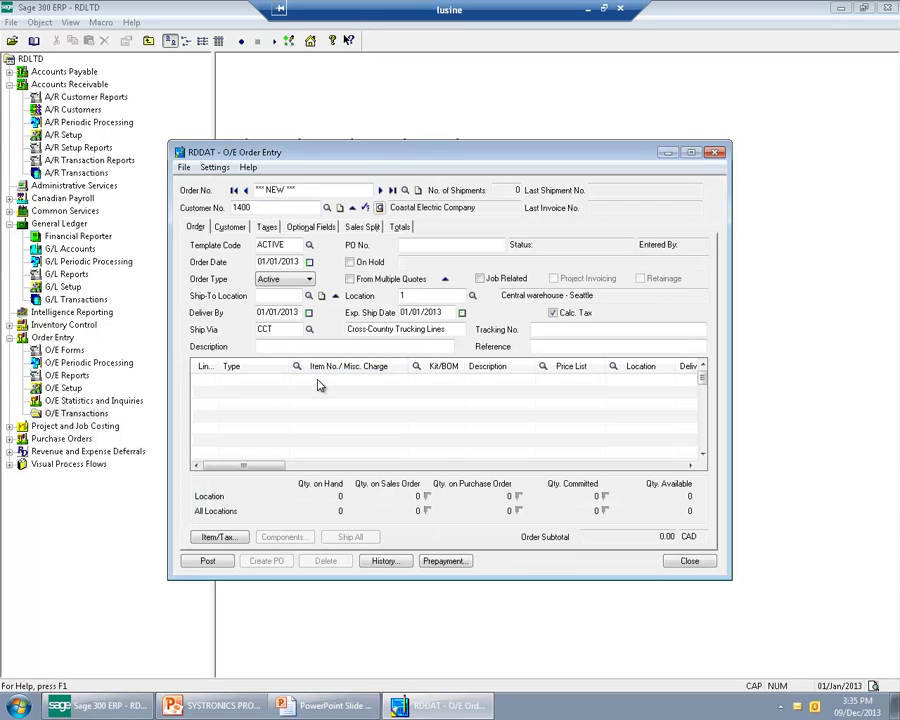
- Add an order line for the subscription item #SUBS1, looking it up in the item finder
click(318, 385)
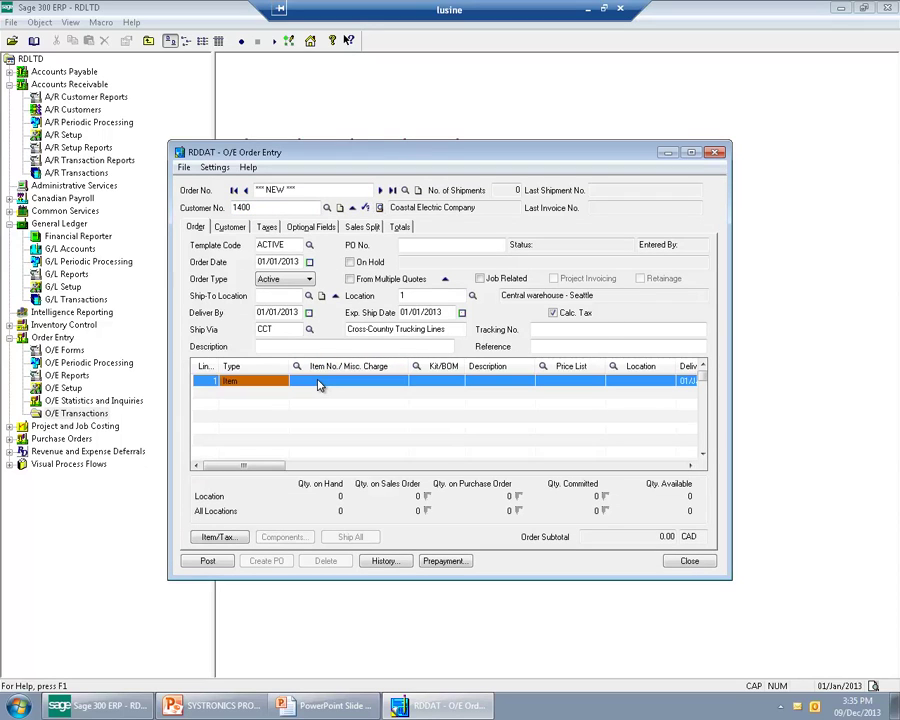
click(318, 385)
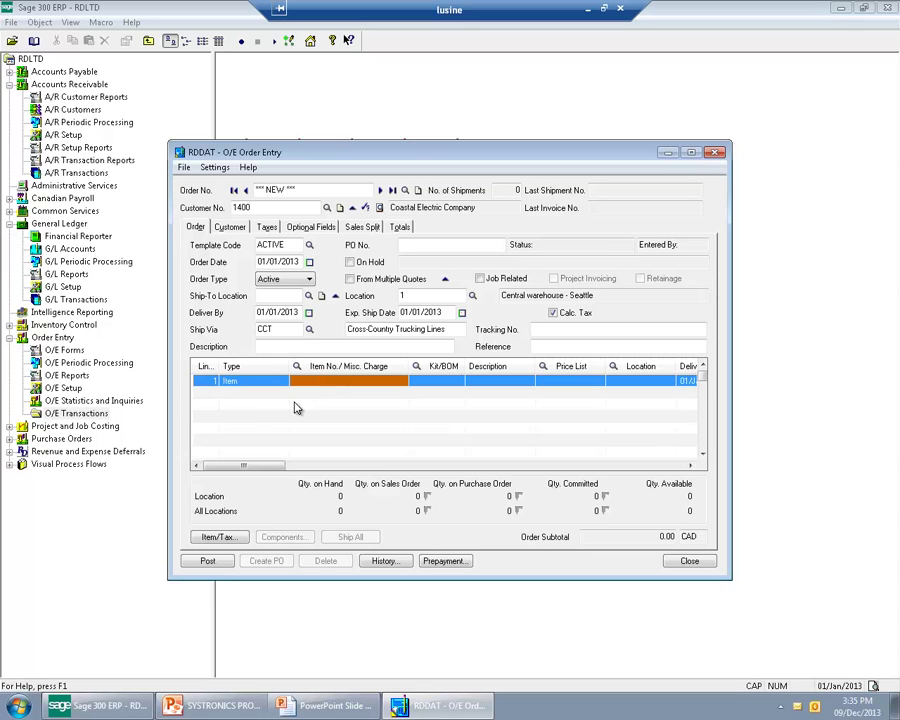
text(SU)
key(F5)
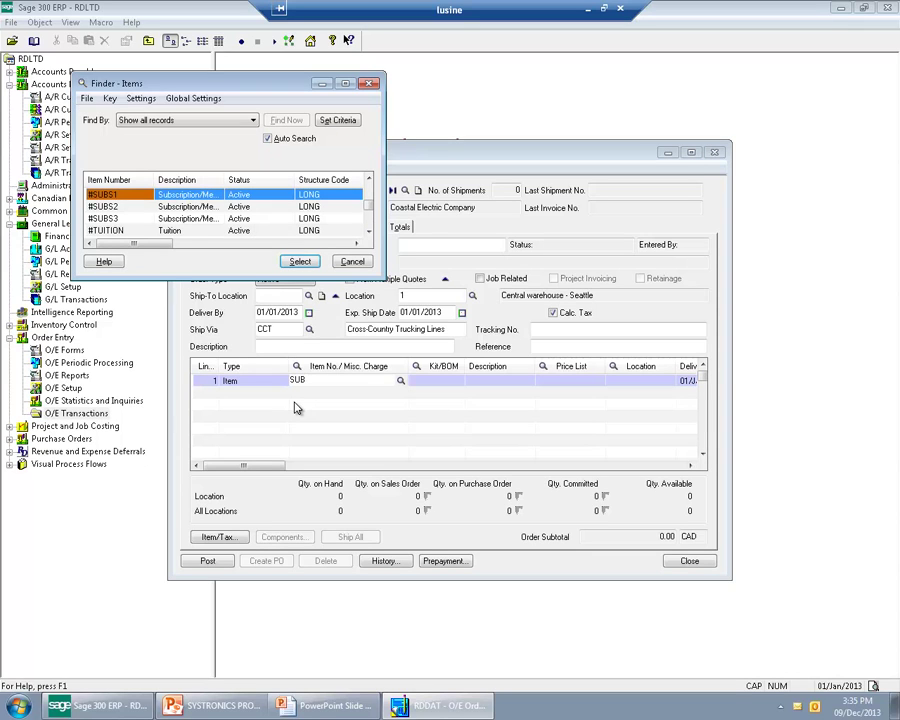
key(Return)
- Set the subscription line's unit price to 2,400.00
key(Tab)
key(Tab)
key(Tab)
key(Tab)
key(Tab)
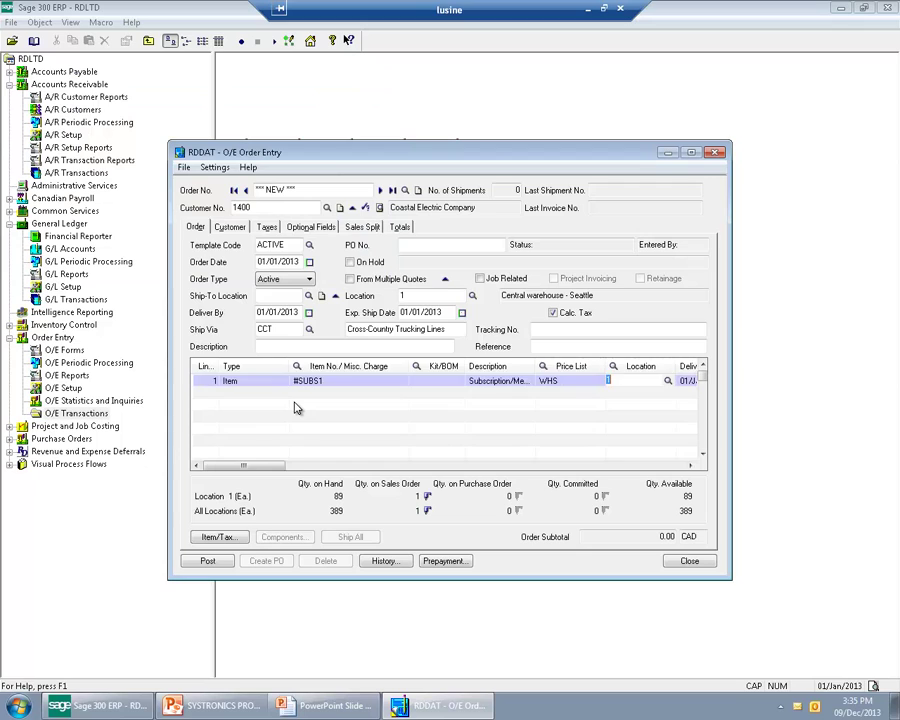
key(Tab)
key(Tab)
key(Tab)
key(Tab)
key(Tab)
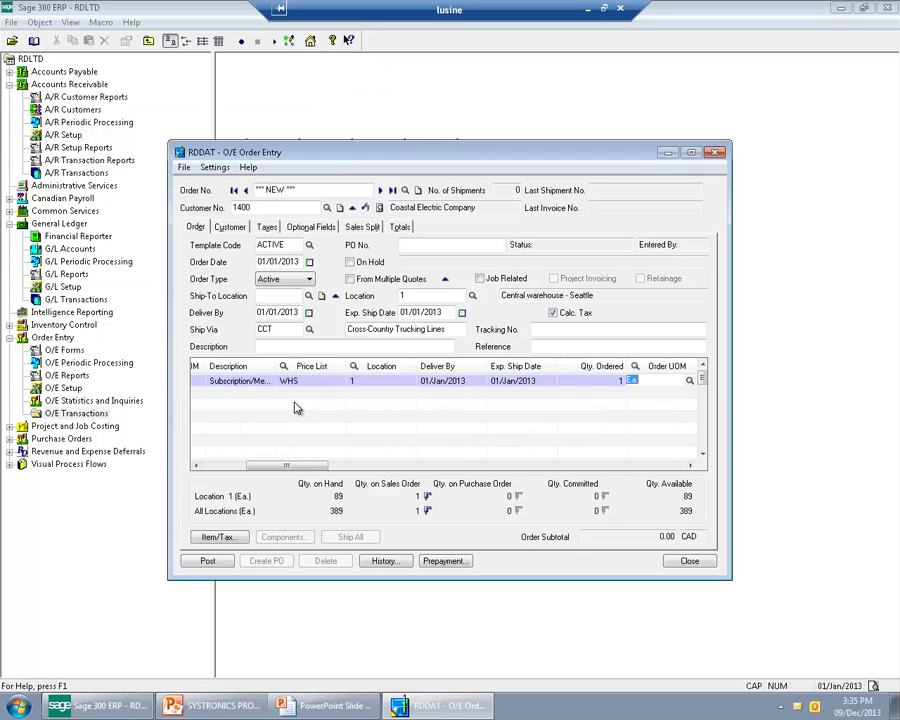
text(2400)
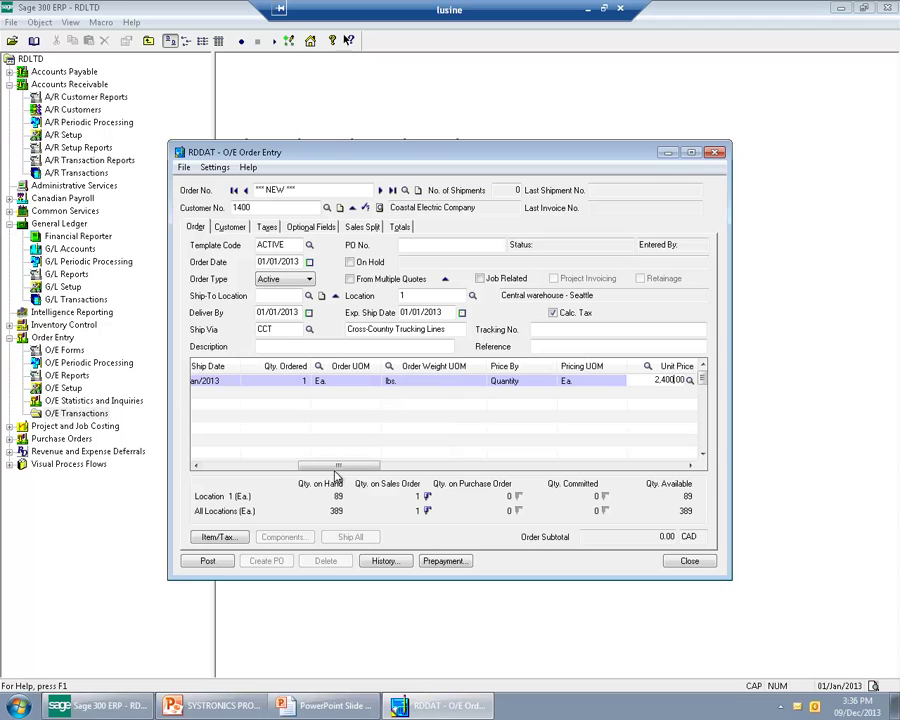
- Open the subscription line's optional fields and clear the Template Code (RDTEMPLATE) value
click(366, 467)
drag(366, 467, 706, 388)
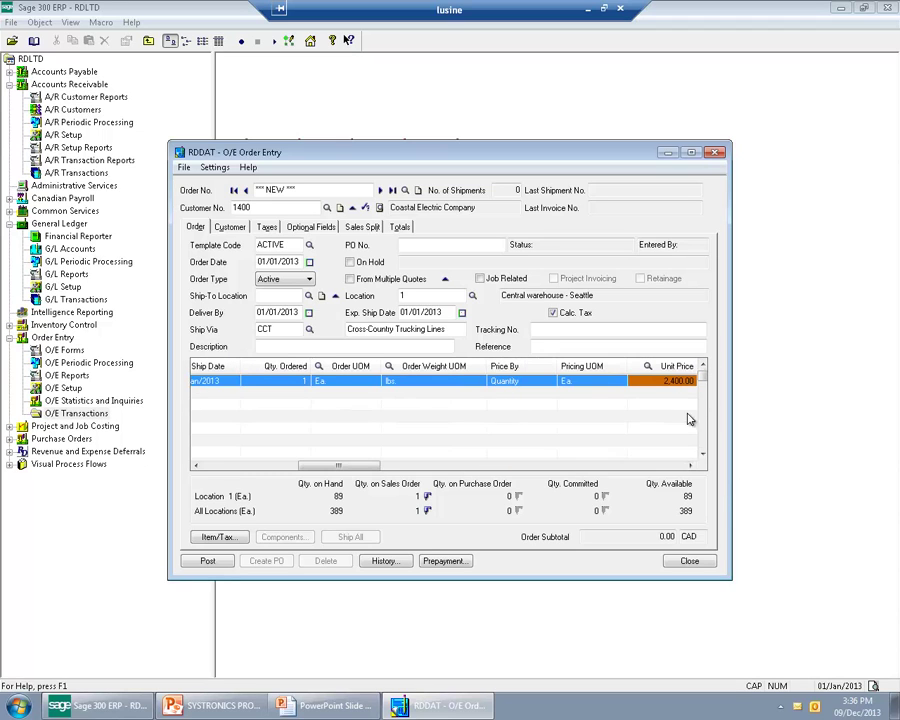
drag(372, 466, 676, 475)
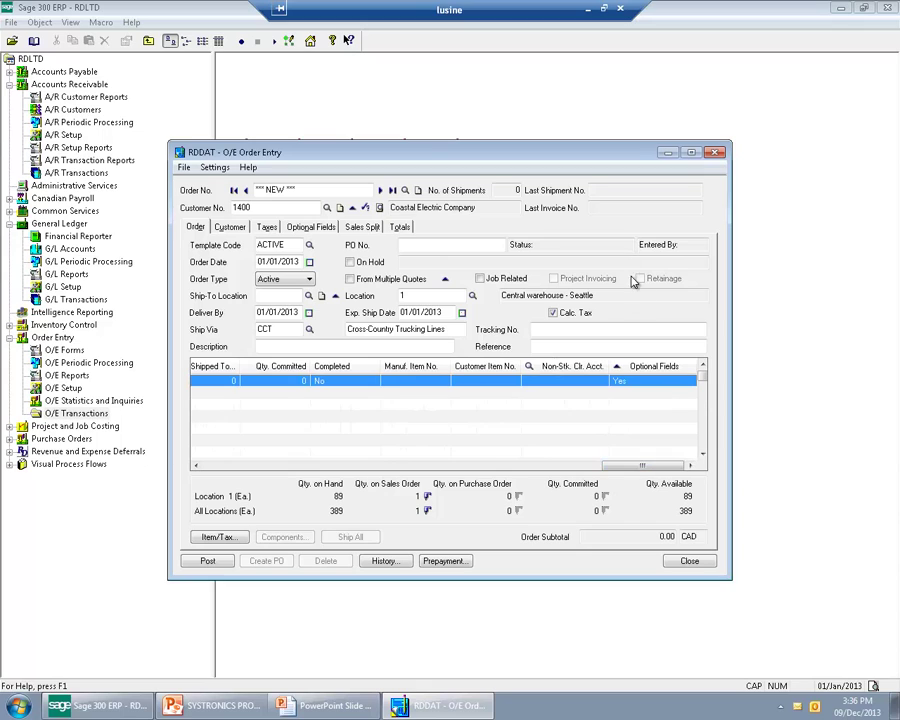
click(645, 380)
click(522, 401)
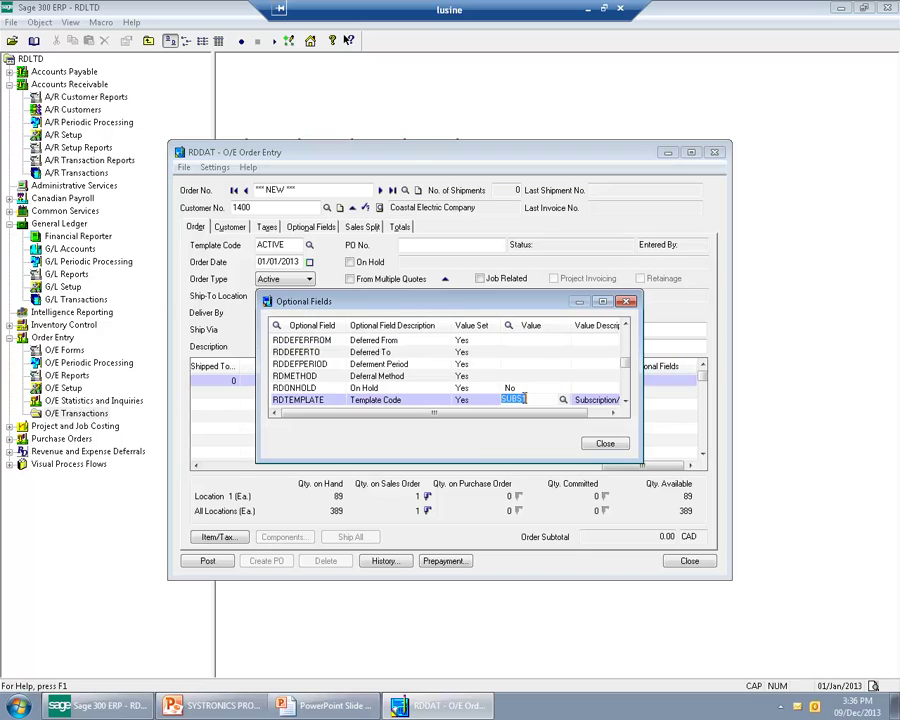
- Set the line's Deferred From date to 01/Jan/2013 and its Deferred To date to 31/Dec/2013
click(512, 340)
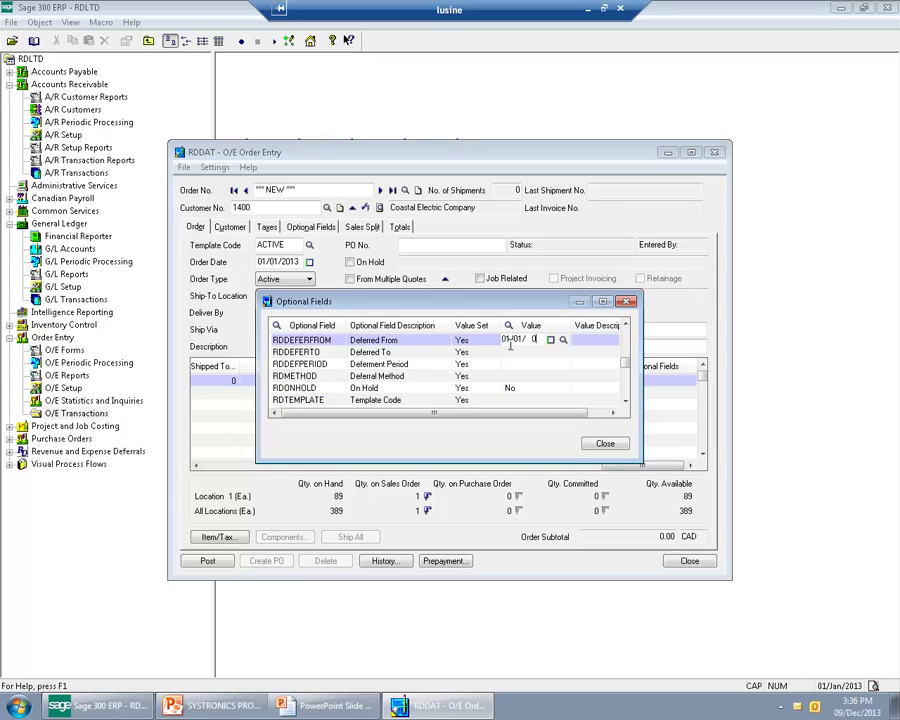
click(512, 352)
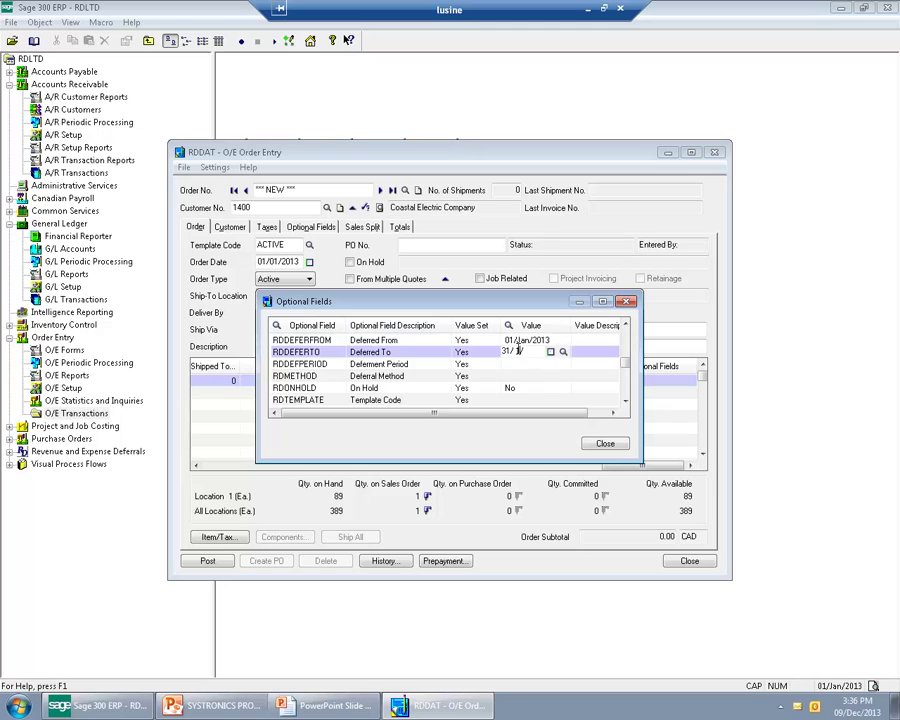
text(31/12/2013)
- Set the Deferment Period to CM and the Deferral Method to S, and close the optional fields
click(518, 364)
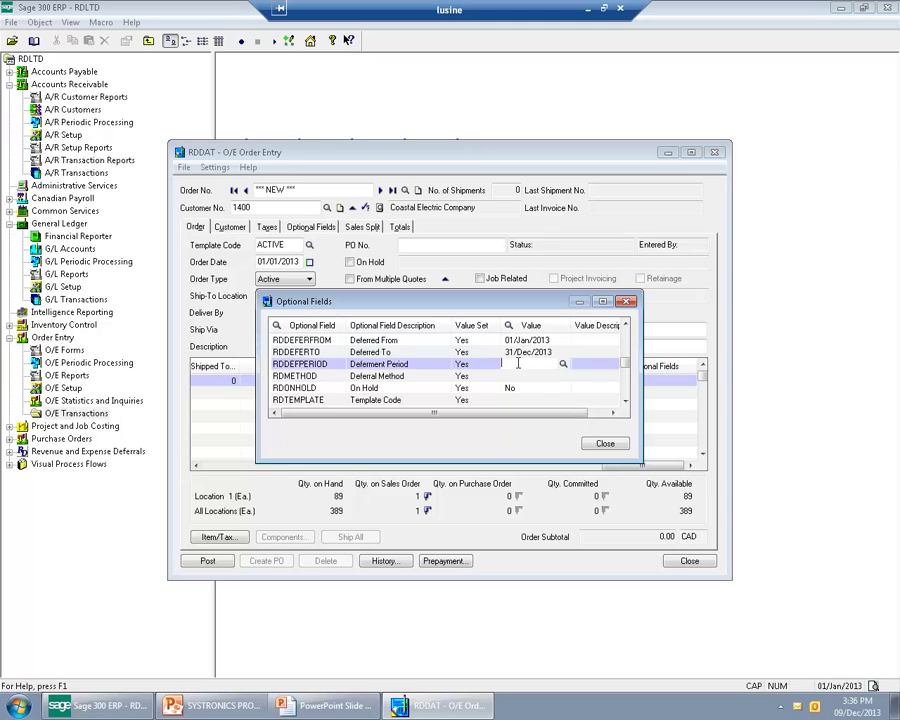
text(CM)
click(516, 377)
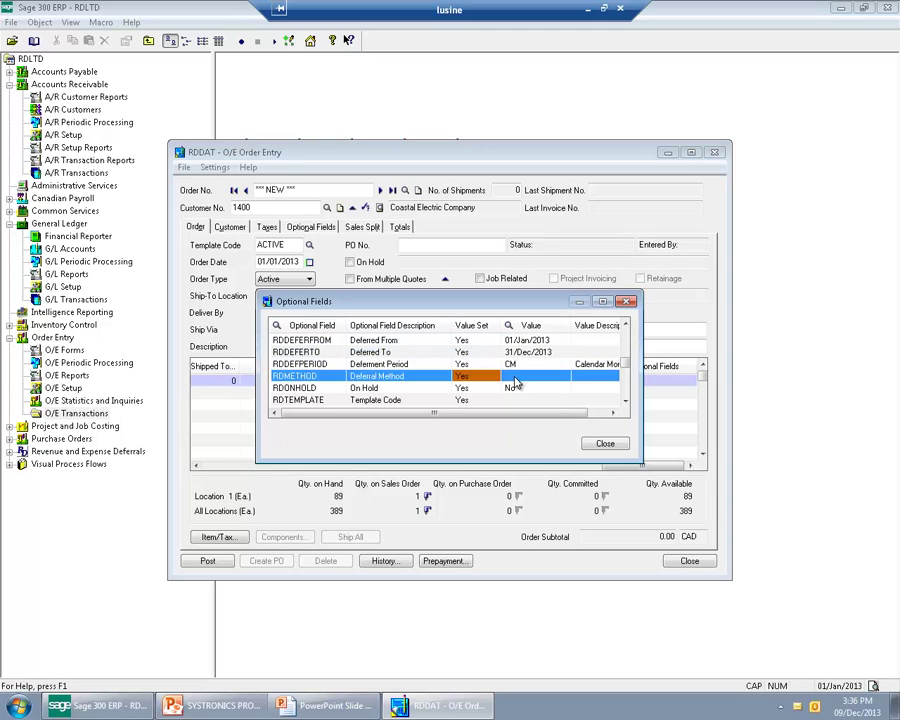
text(S)
click(449, 386)
click(604, 443)
- Post the new subscription order
click(208, 560)
click(463, 525)
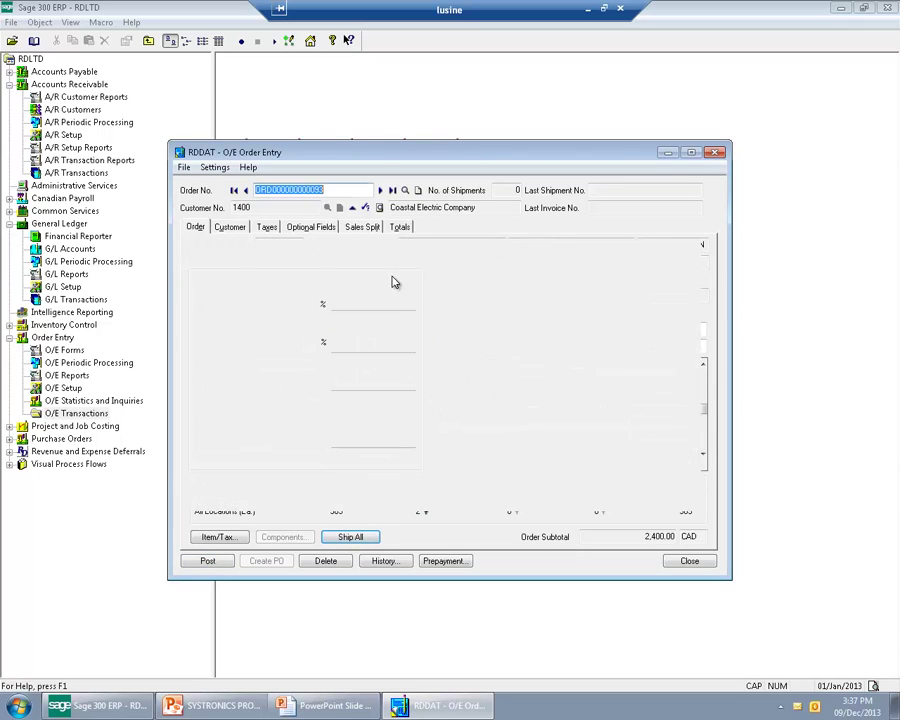
- Ship the whole order with invoice creation enabled under number INV0011, and post it without printing
click(212, 503)
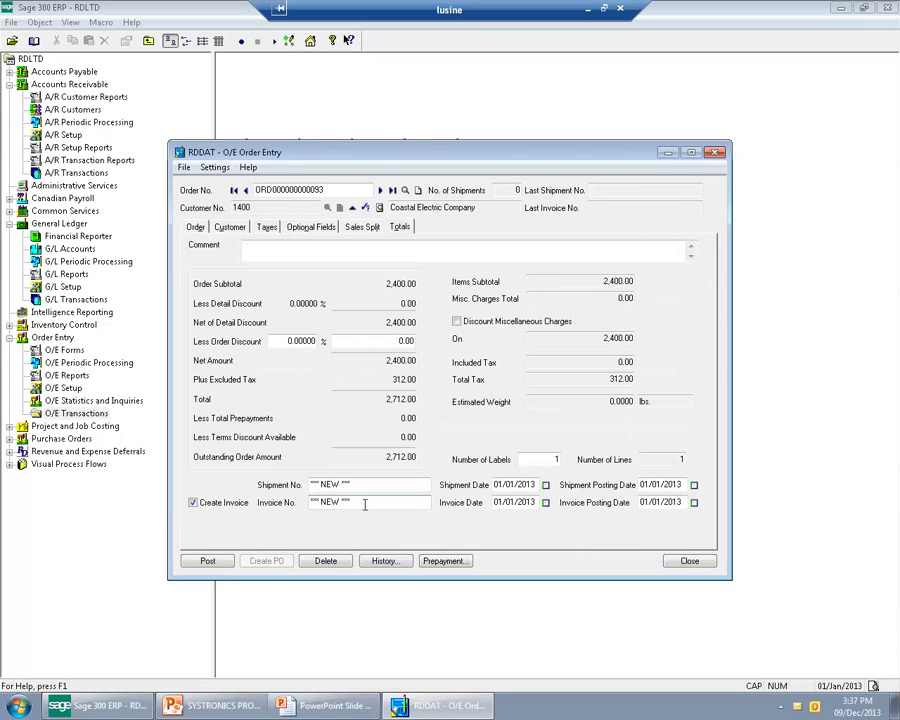
click(366, 504)
text(INV)
click(202, 558)
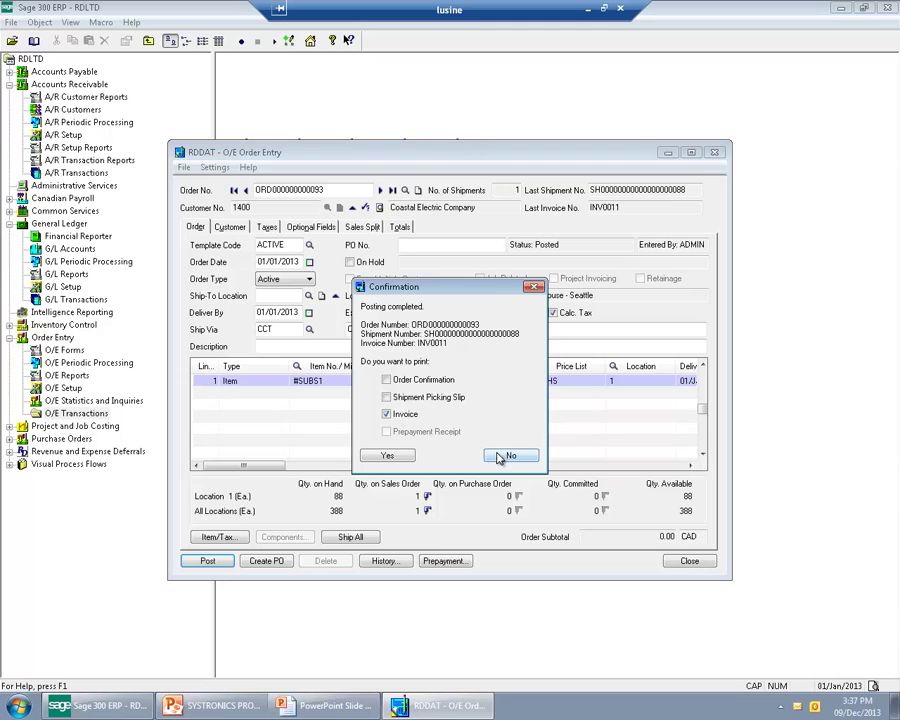
click(515, 454)
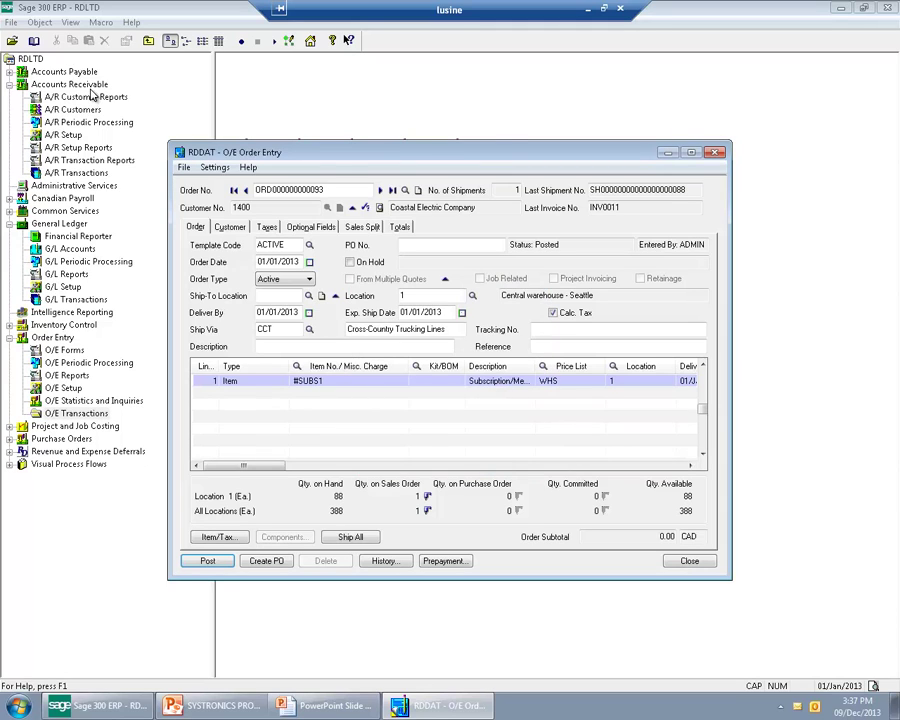
- Open the A/R Invoice Batch List, post invoice batch 95 and close the list
click(90, 87)
double_click(243, 168)
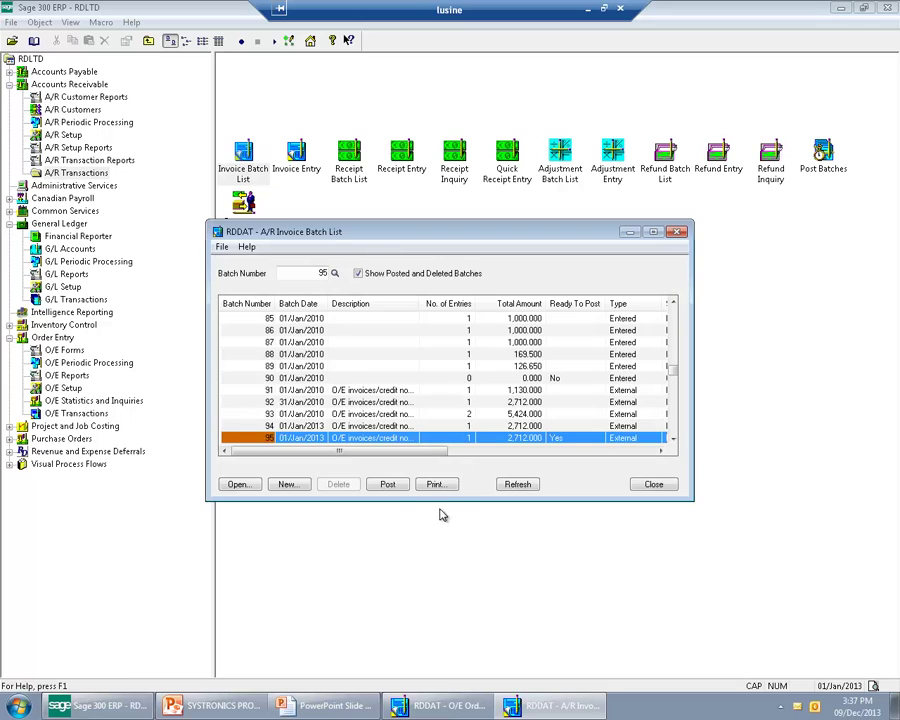
click(385, 485)
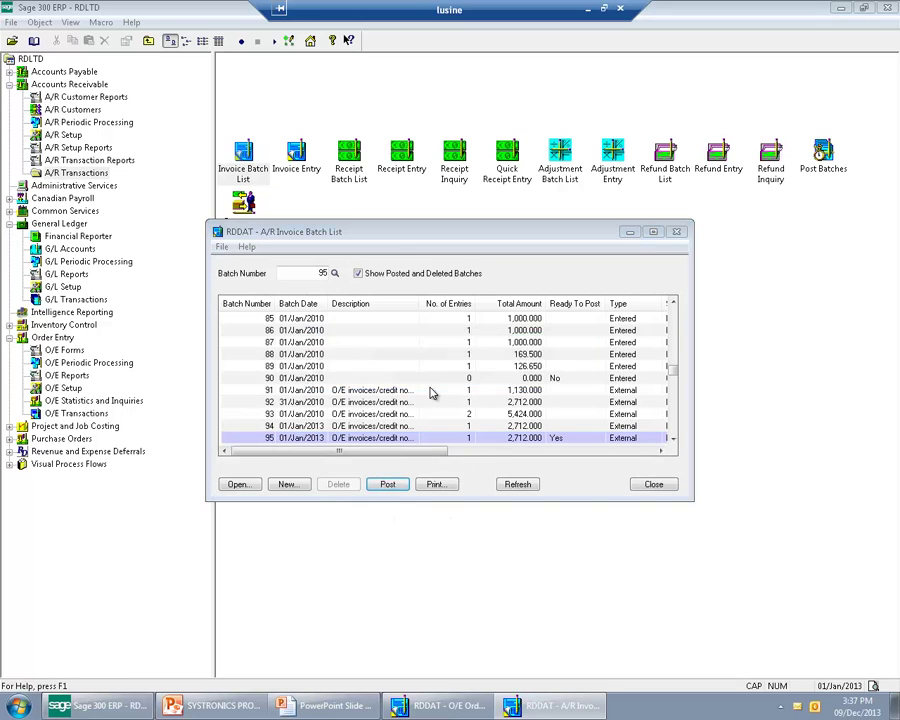
click(501, 478)
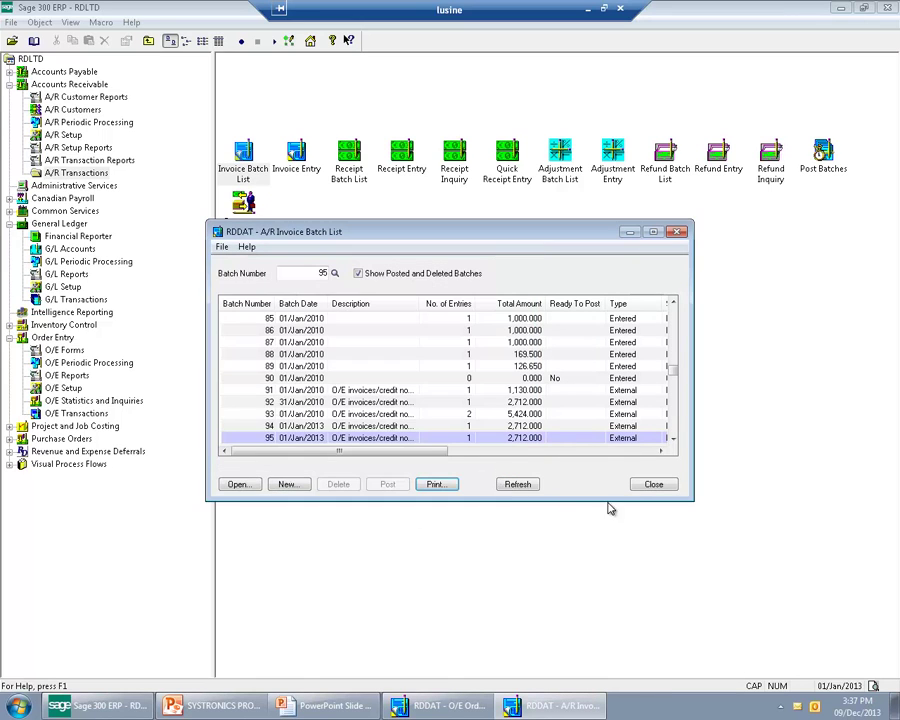
click(652, 484)
- Open the G/L Batch List and post batch 000338, accepting that it is not set to Ready To Post
click(86, 226)
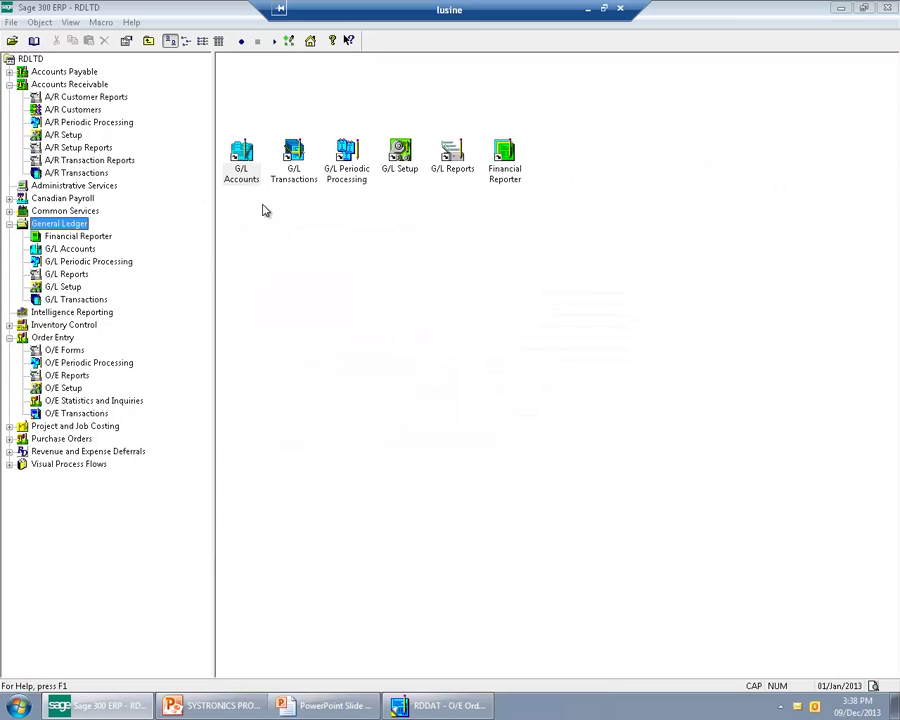
double_click(287, 176)
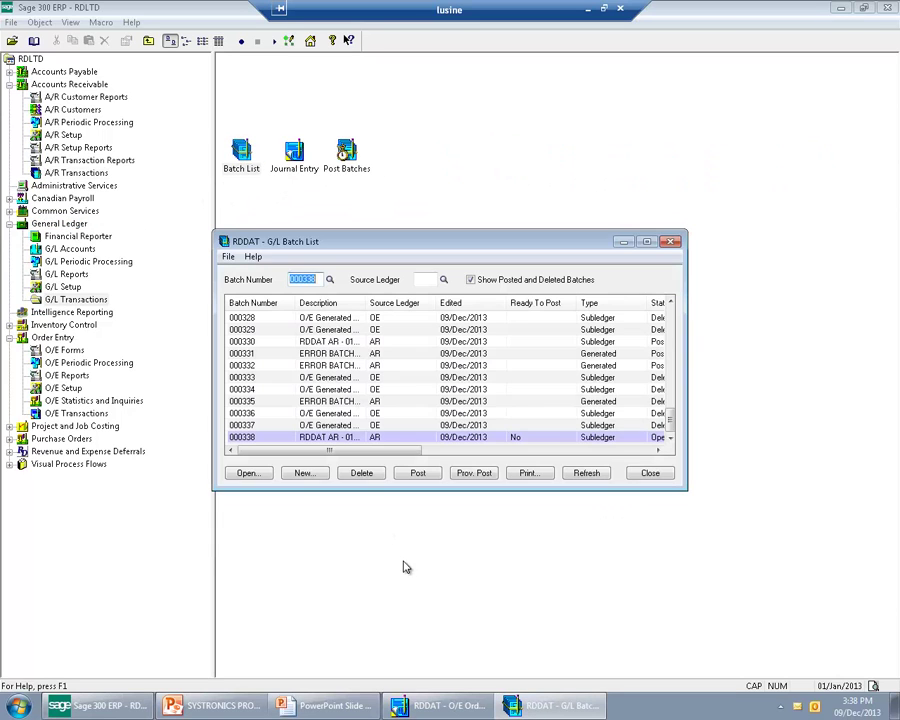
click(416, 473)
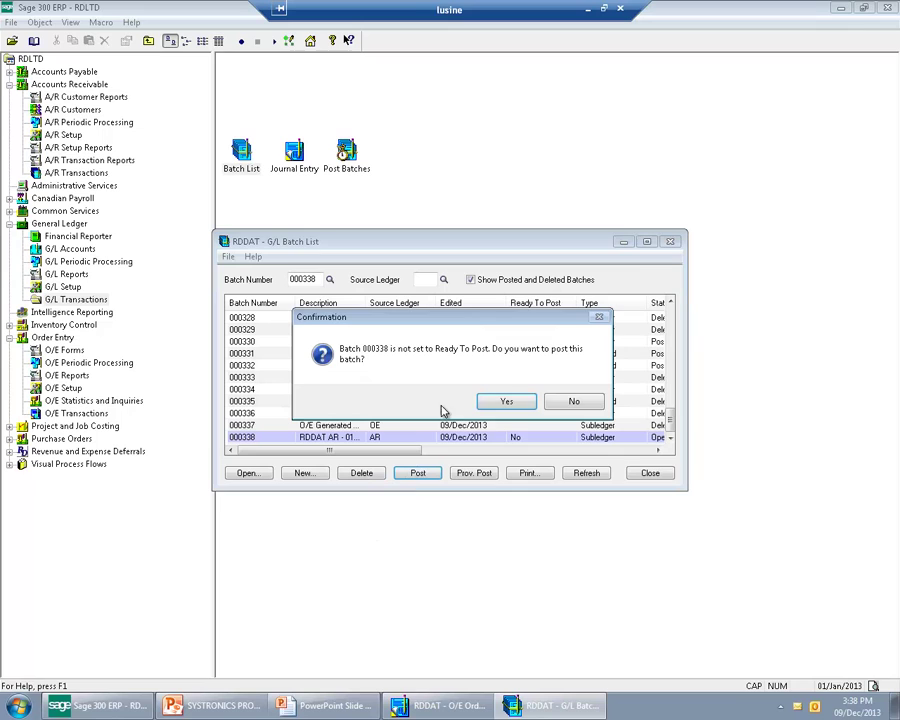
click(502, 402)
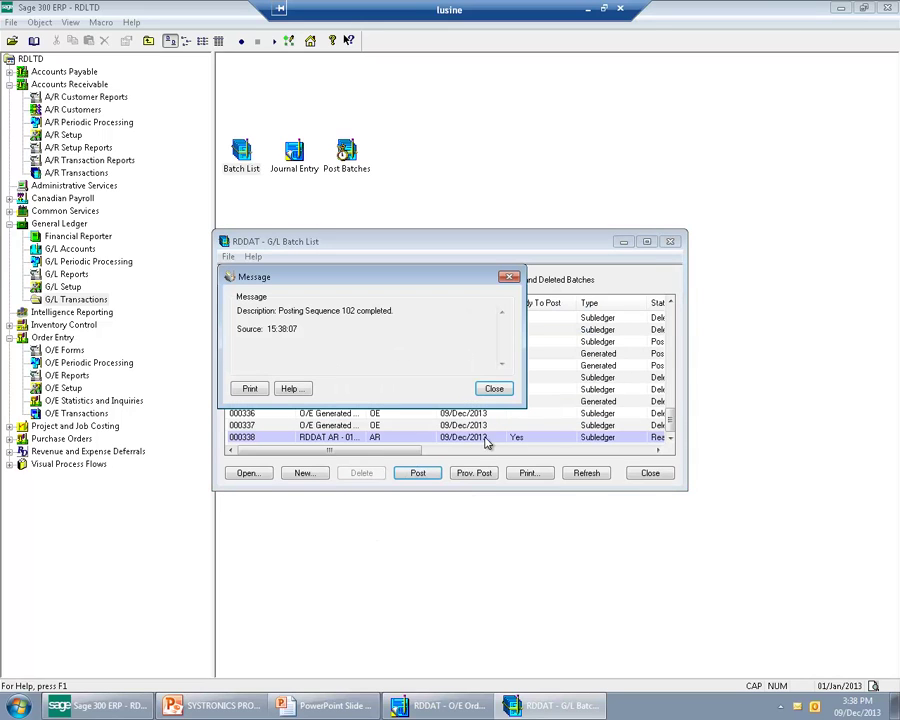
click(484, 390)
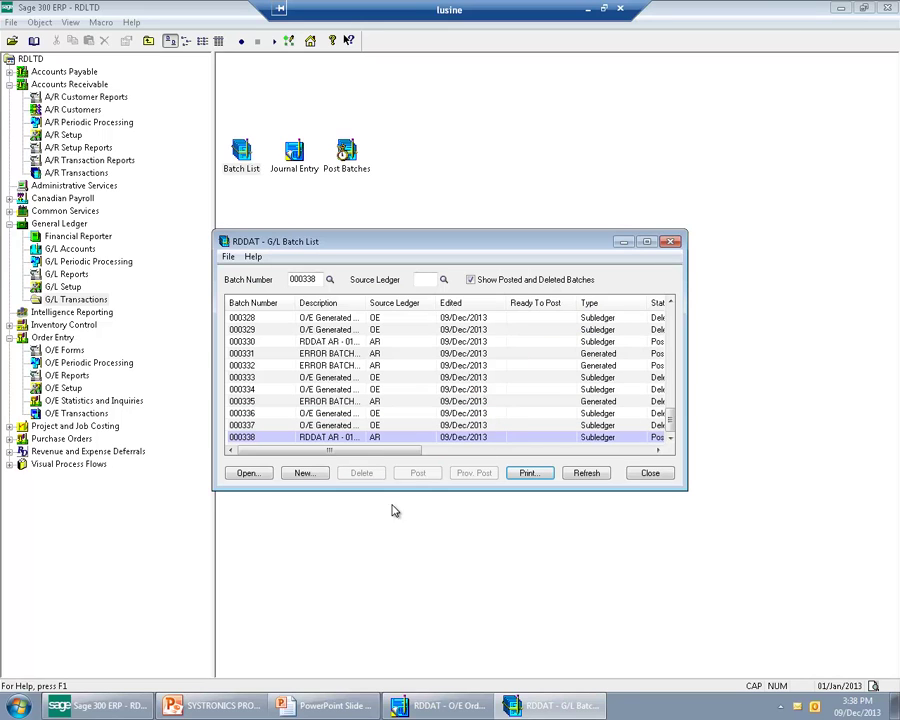
- Examine the deferral optional fields on the sales line of batch 000338's journal entry, and close the G/L windows
click(250, 474)
click(400, 410)
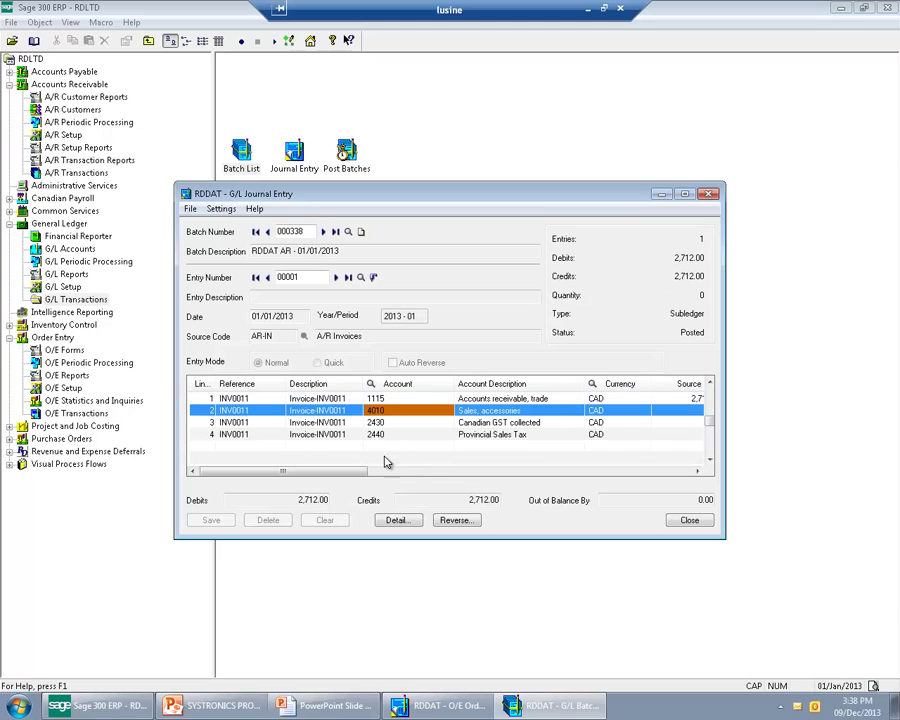
drag(344, 473, 690, 474)
click(556, 384)
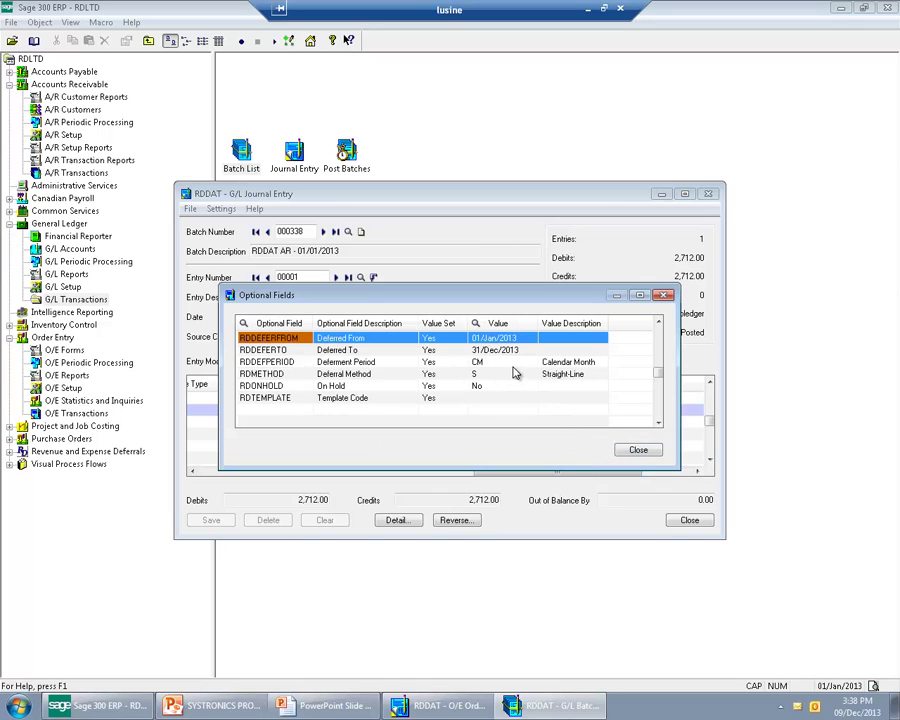
click(639, 450)
click(689, 521)
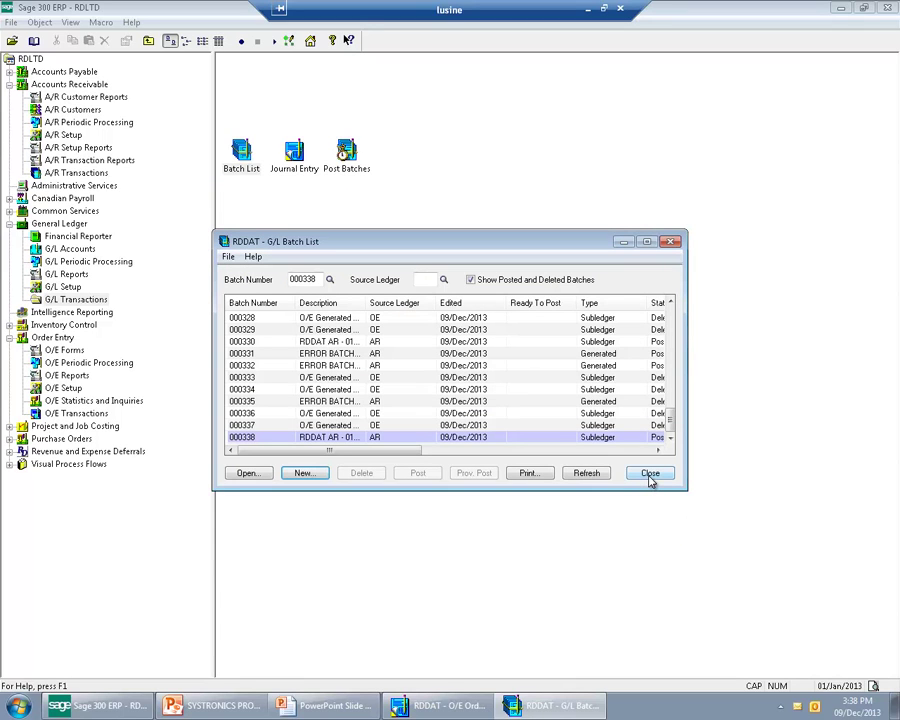
click(651, 475)
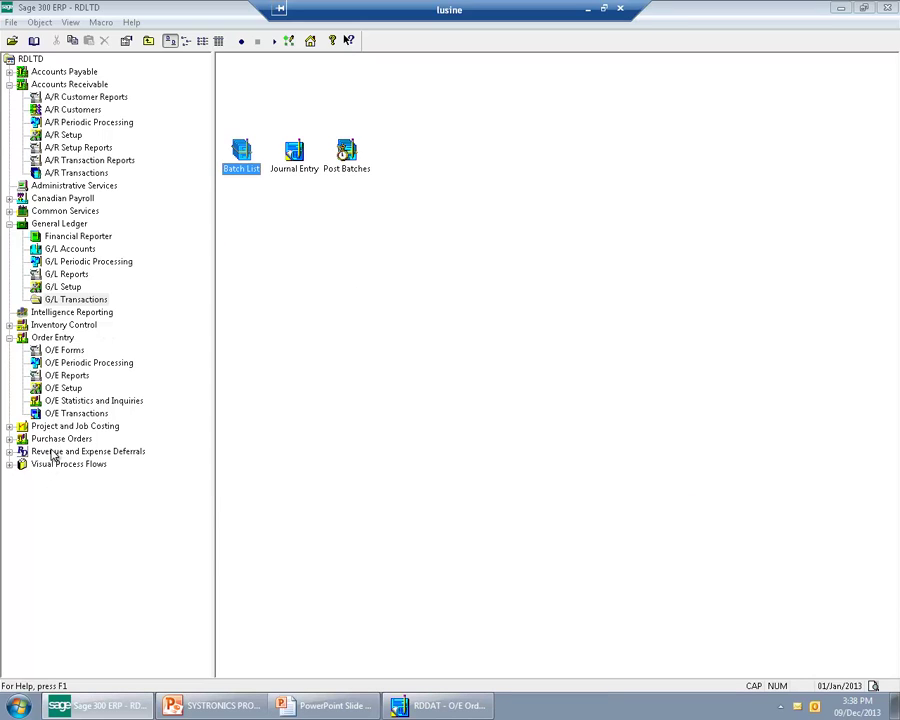
- Run R/D Deferral Processing for 01/Jan/2013, accepting the gap of more than 35 days, and close the processing window
click(53, 453)
click(302, 168)
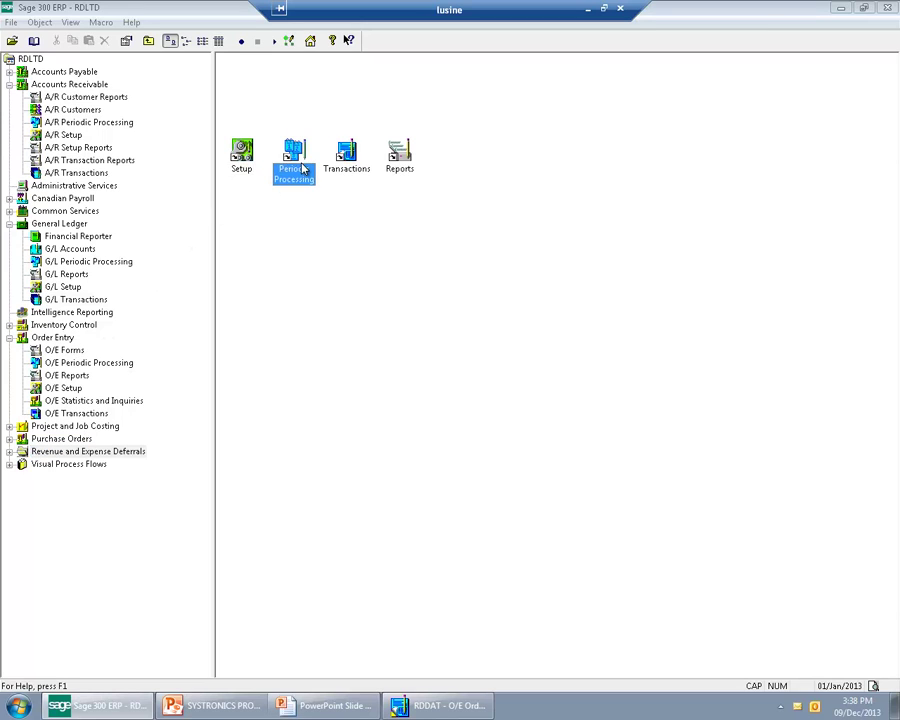
double_click(302, 168)
double_click(241, 160)
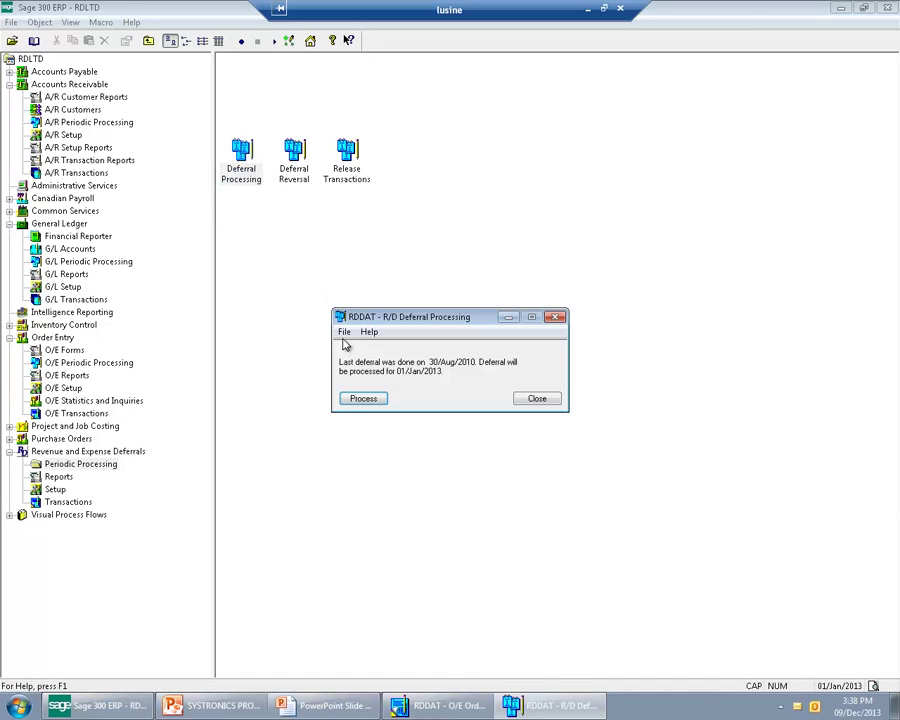
click(362, 399)
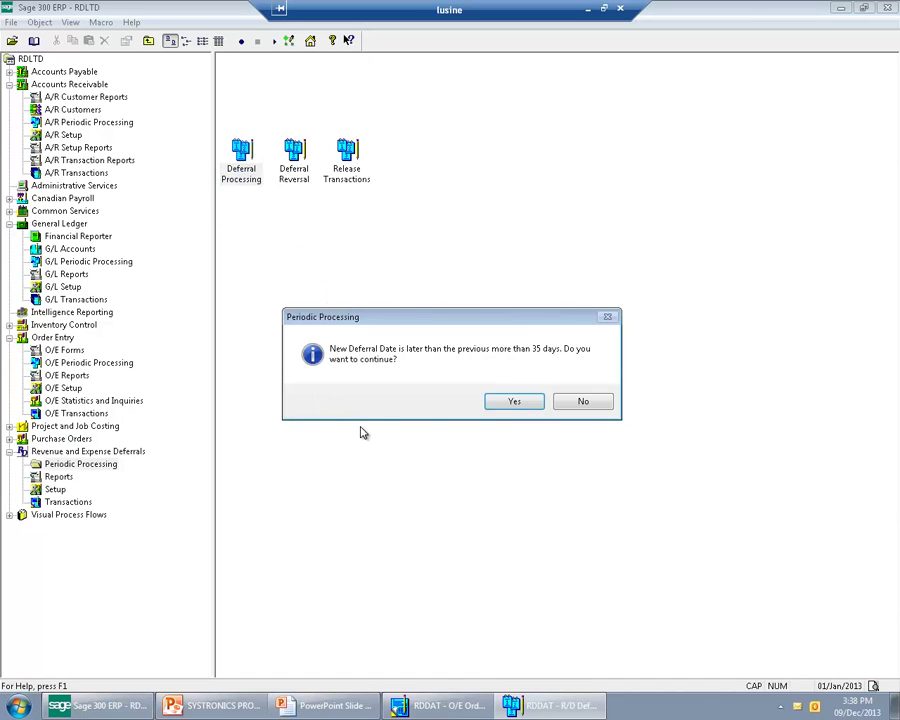
click(516, 400)
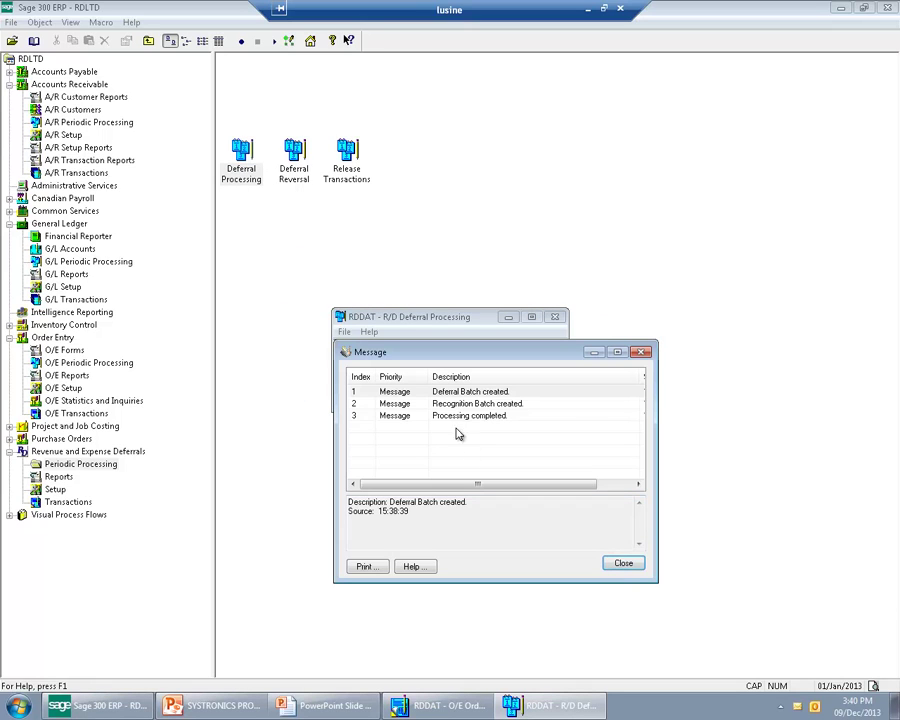
click(624, 566)
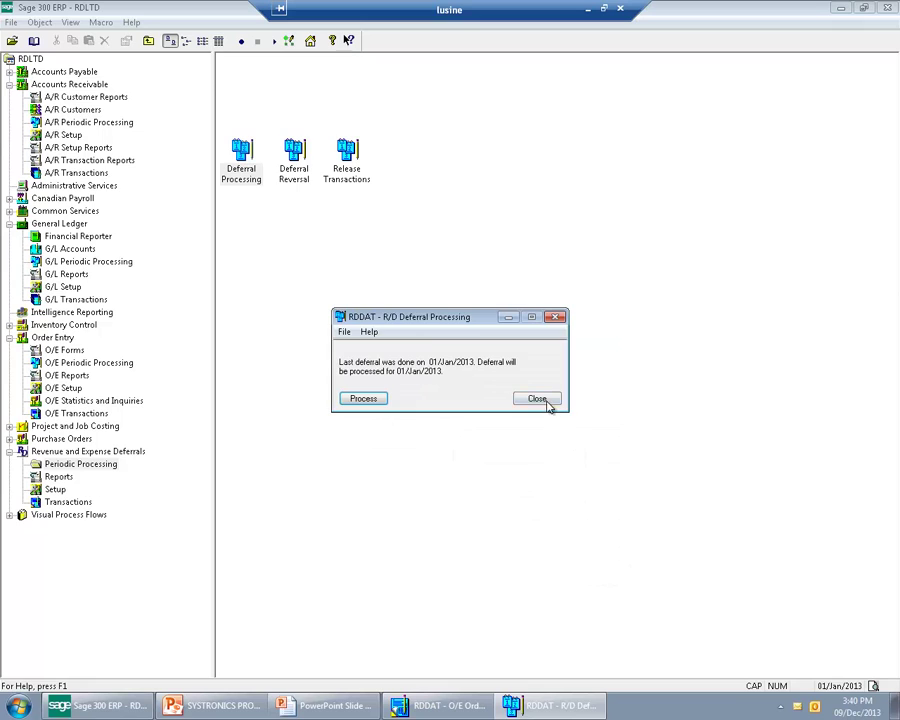
click(537, 398)
- Open R/D deferral batch 000339 from the G/L Batch List and go to its entry 00002
click(76, 224)
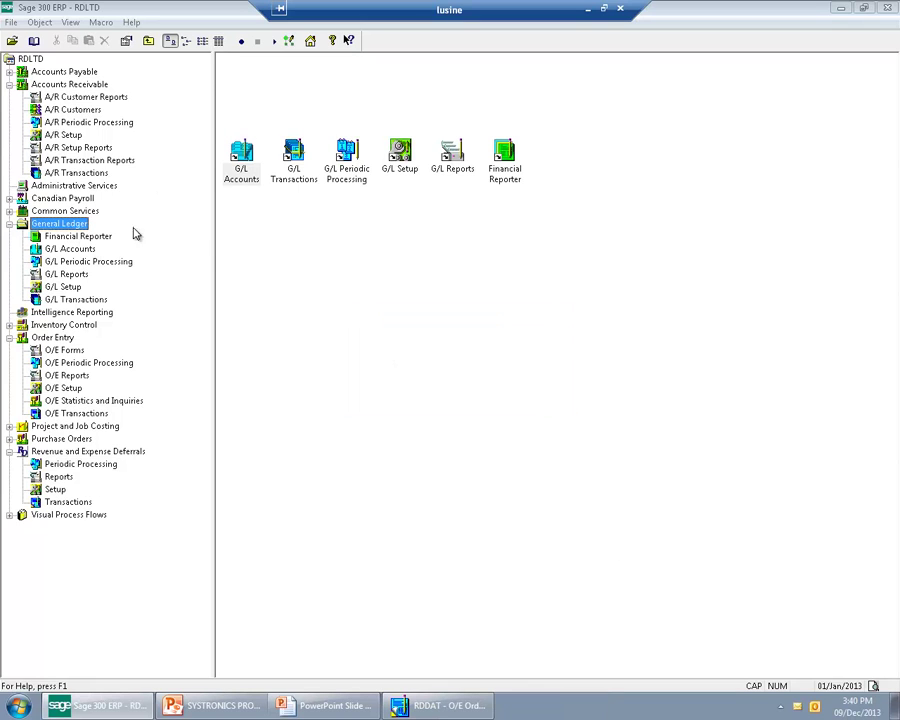
double_click(293, 175)
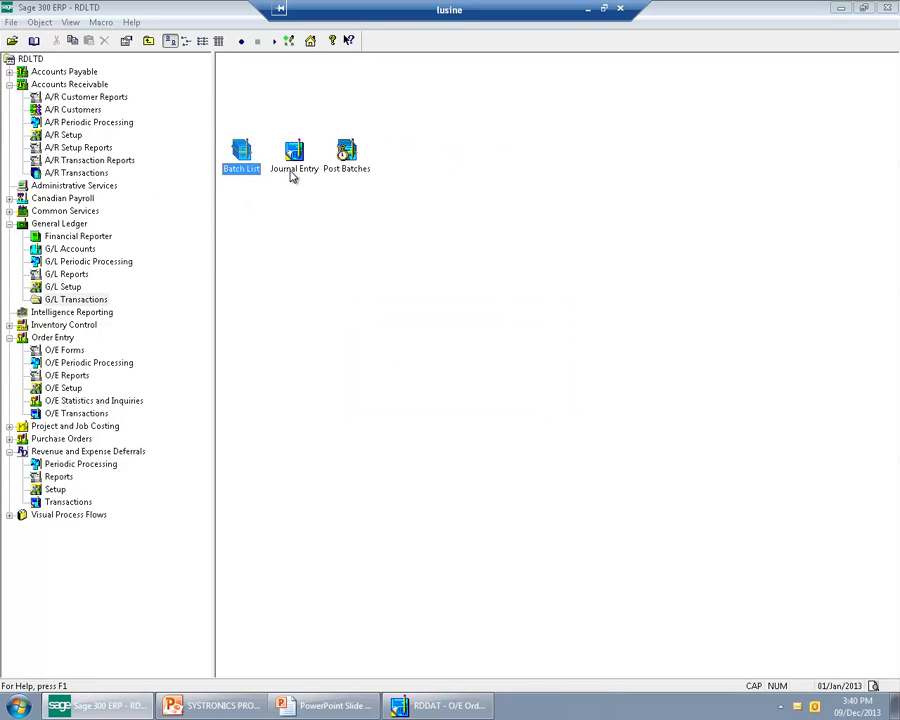
double_click(240, 155)
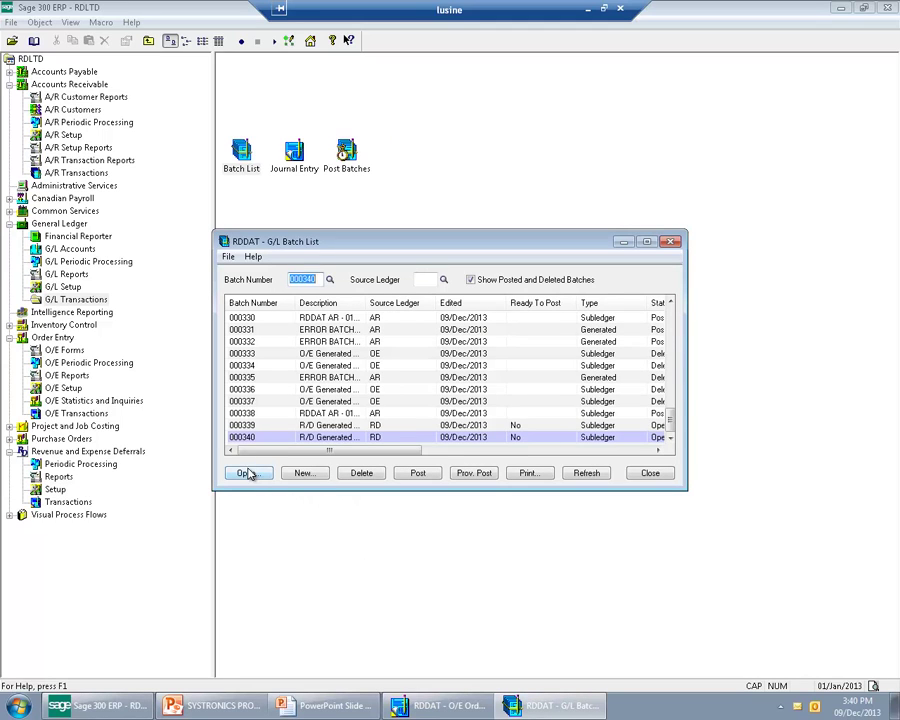
double_click(262, 425)
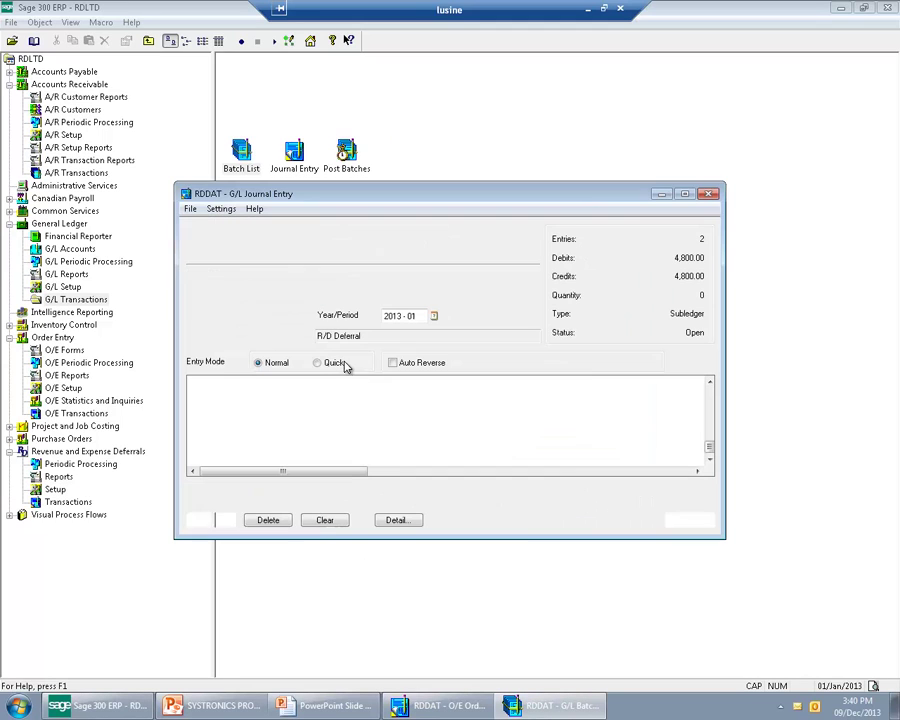
click(337, 278)
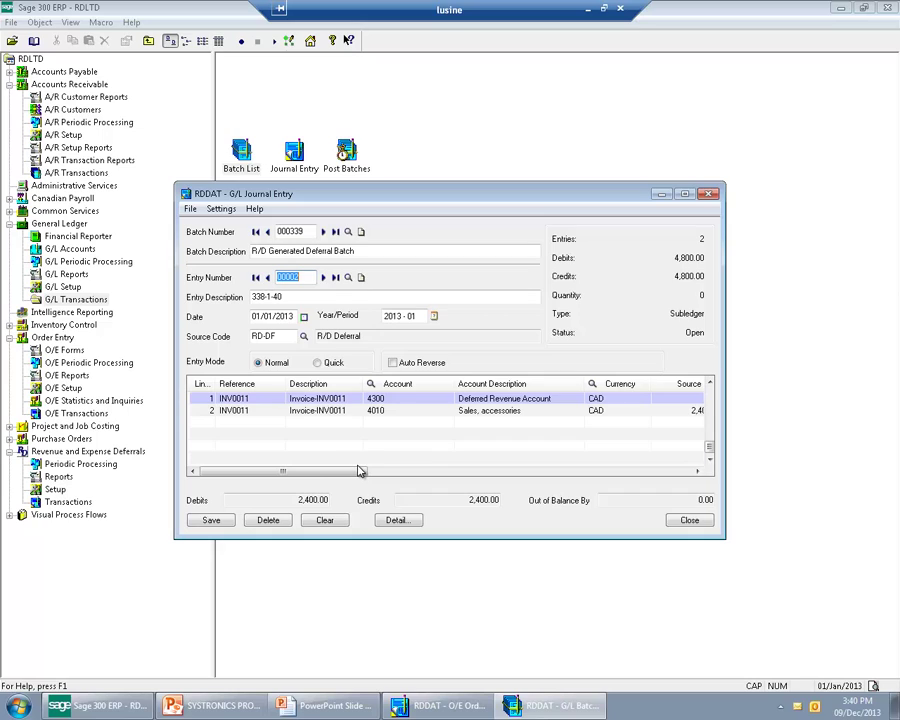
- Examine the accounts and the debit and credit amounts on the INV0011 deferral entry's lines, and close the journal entry
click(361, 471)
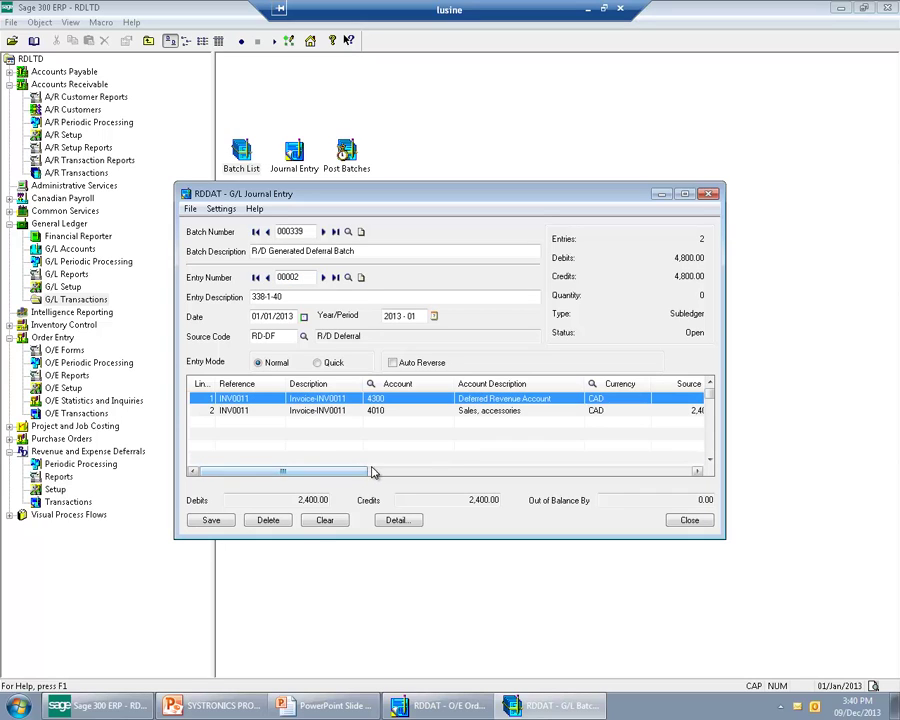
click(481, 412)
click(481, 400)
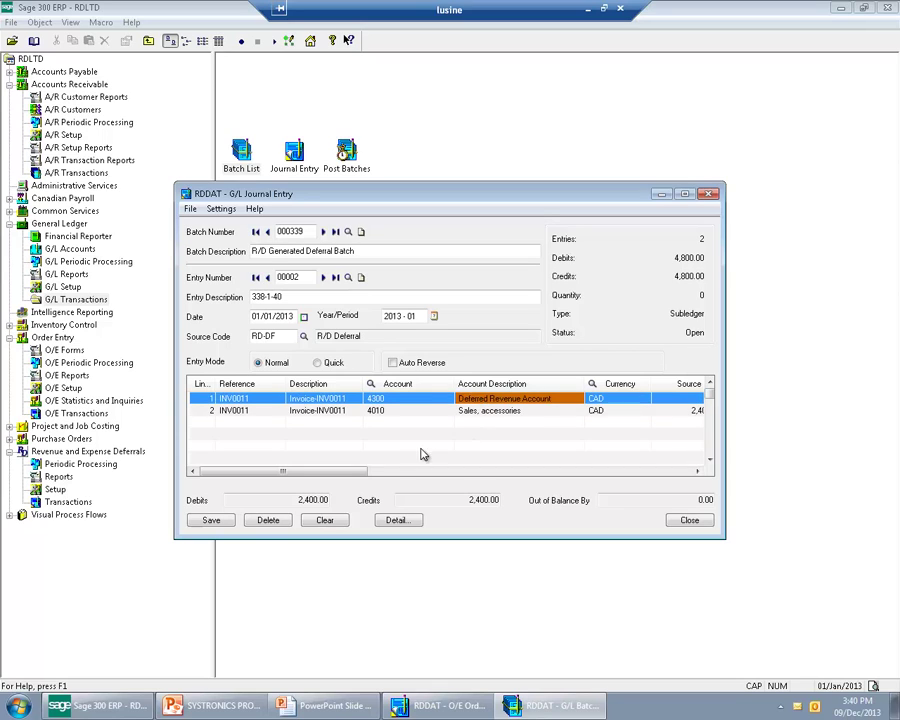
click(697, 472)
drag(697, 472, 697, 472)
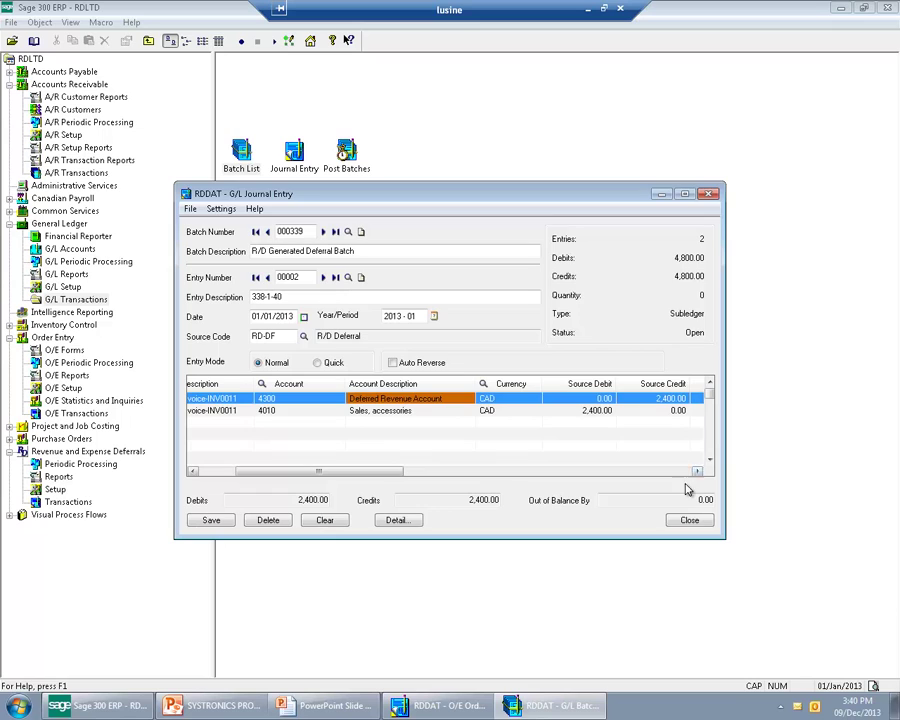
click(685, 522)
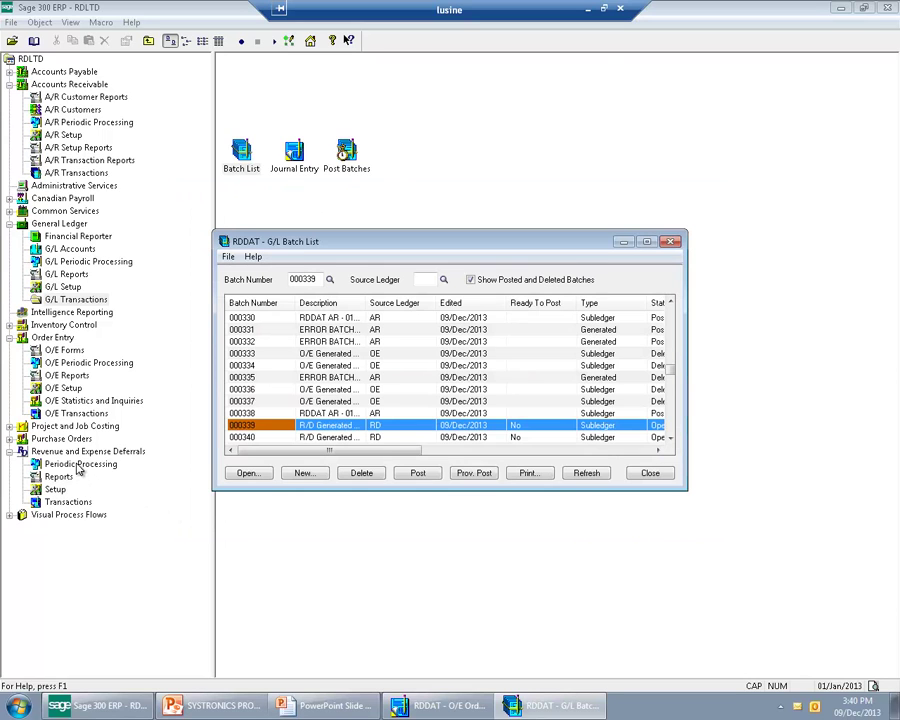
- List the deferral transactions by Source Batch No in R/D Transactions Inquiry and open the details of the batch 000338 transaction
click(79, 465)
click(67, 501)
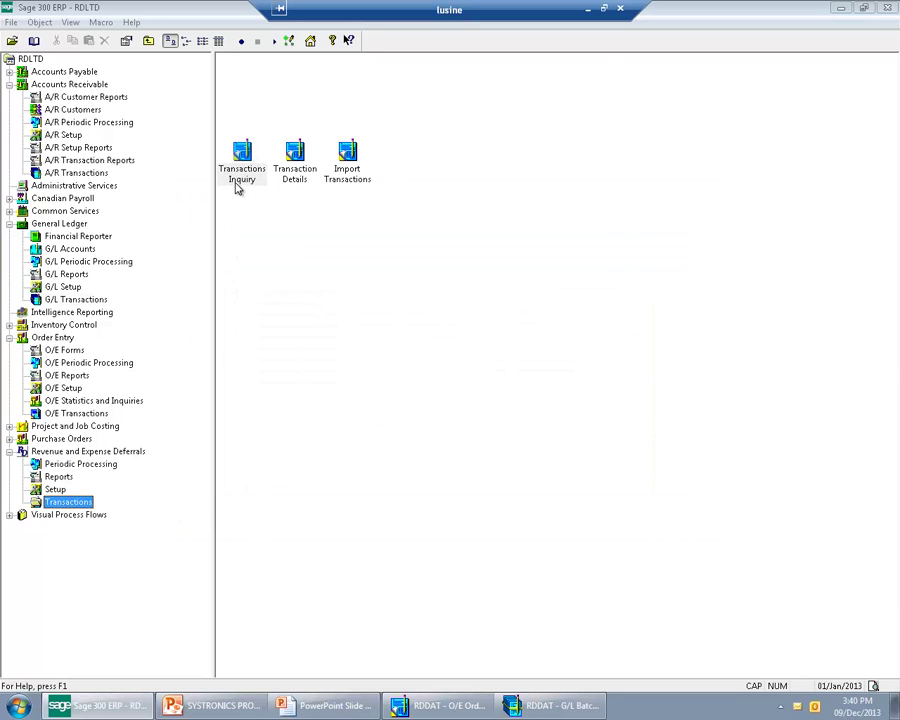
double_click(242, 155)
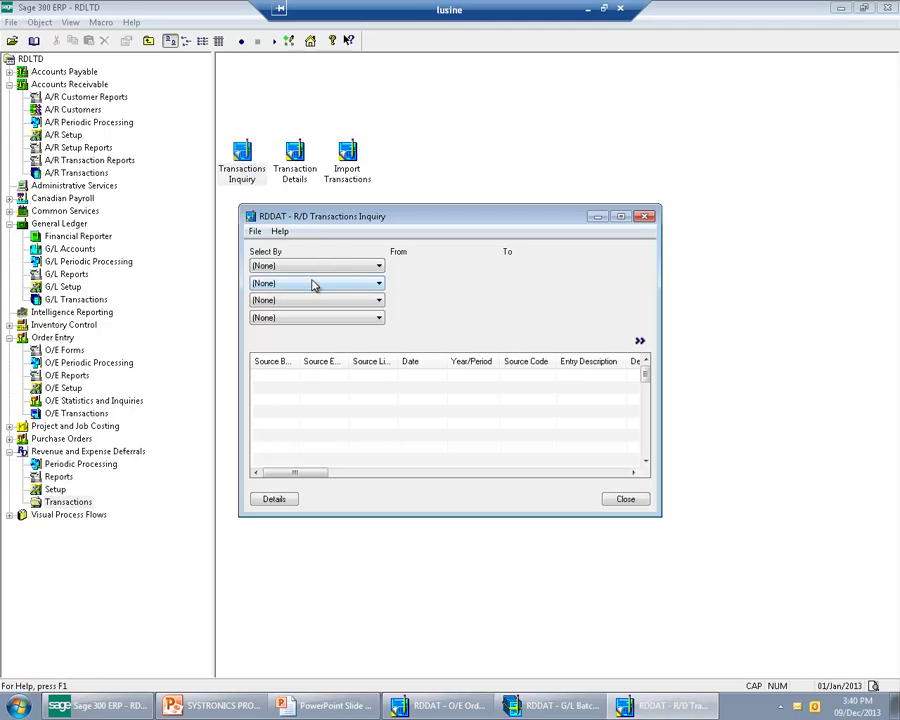
click(330, 266)
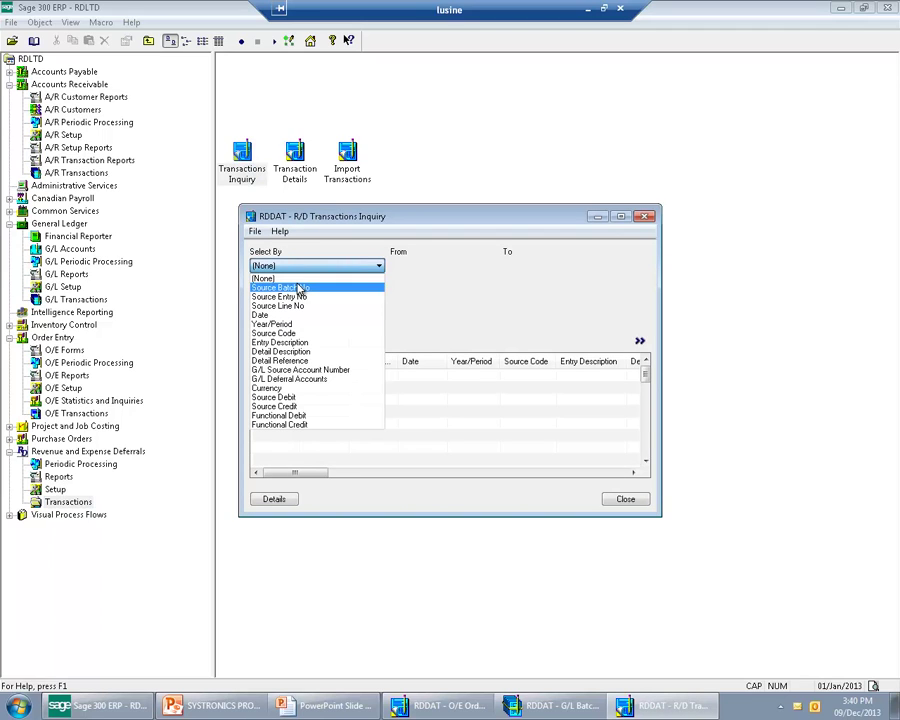
click(298, 289)
click(640, 341)
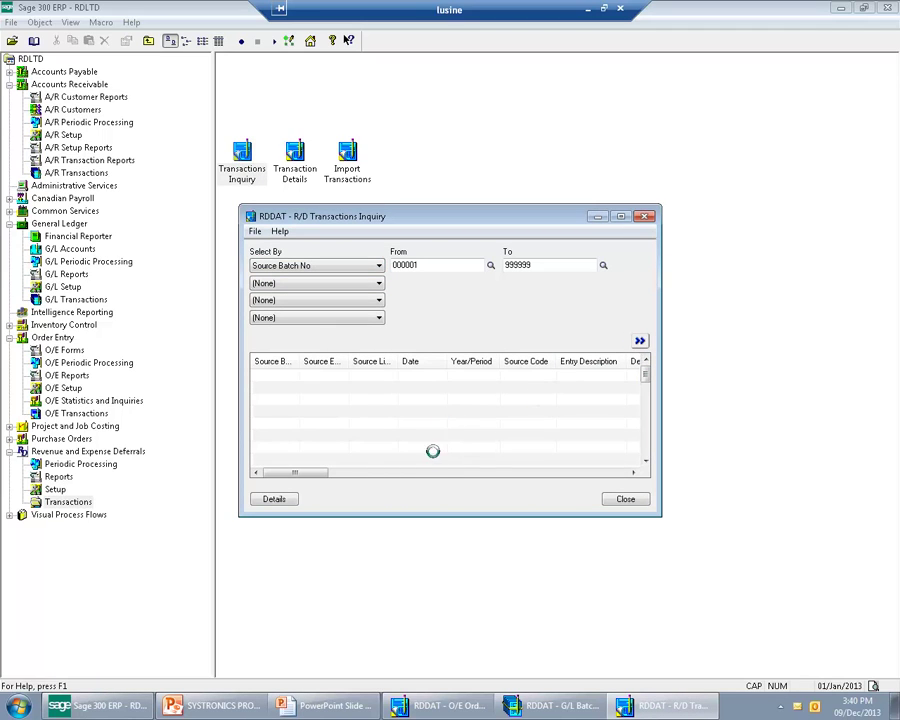
click(433, 460)
key(ctrl+End)
click(274, 500)
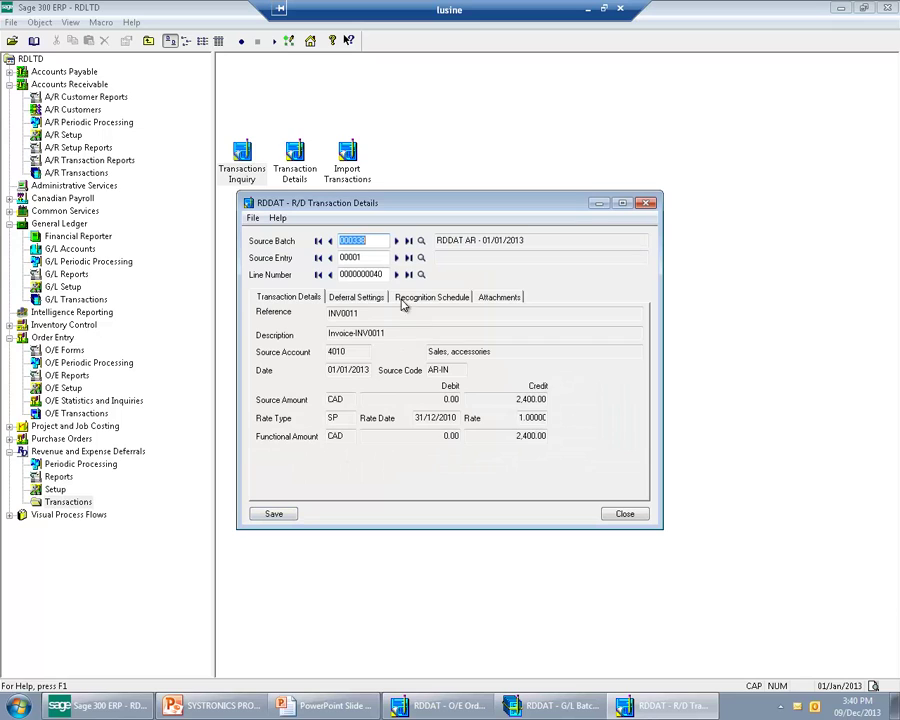
- Examine the dates and monthly amounts in the INV0011 transaction's recognition schedule, and close the details and inquiry windows
click(360, 299)
click(418, 298)
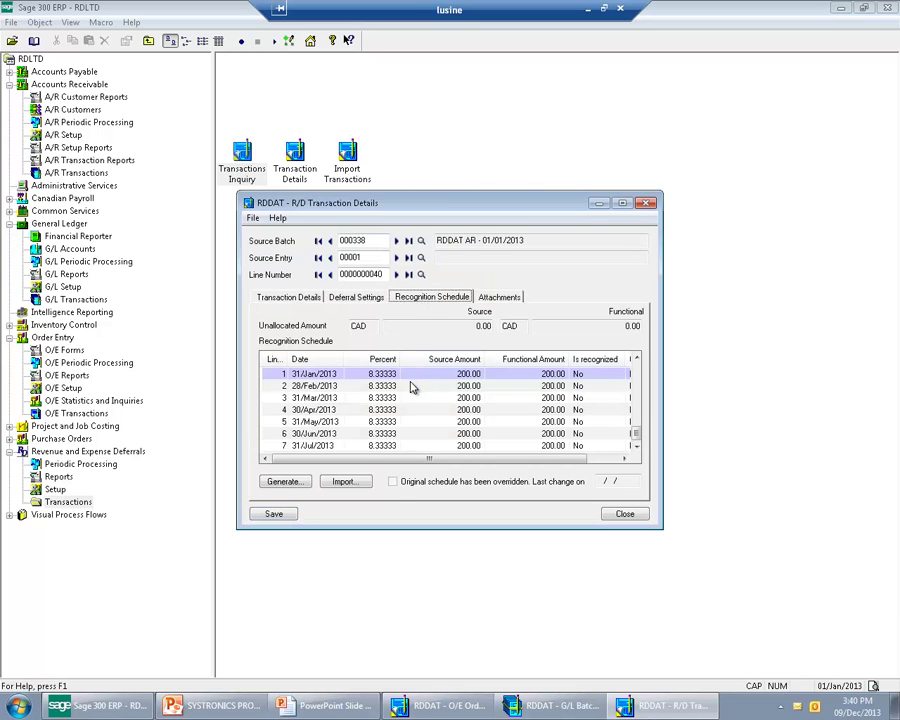
click(482, 373)
click(468, 397)
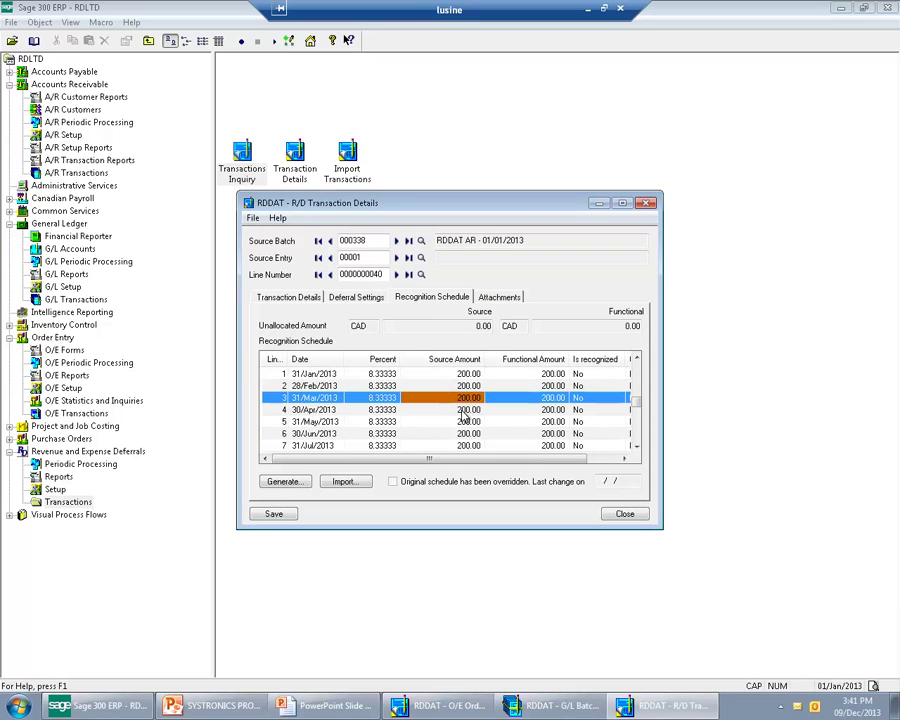
click(461, 374)
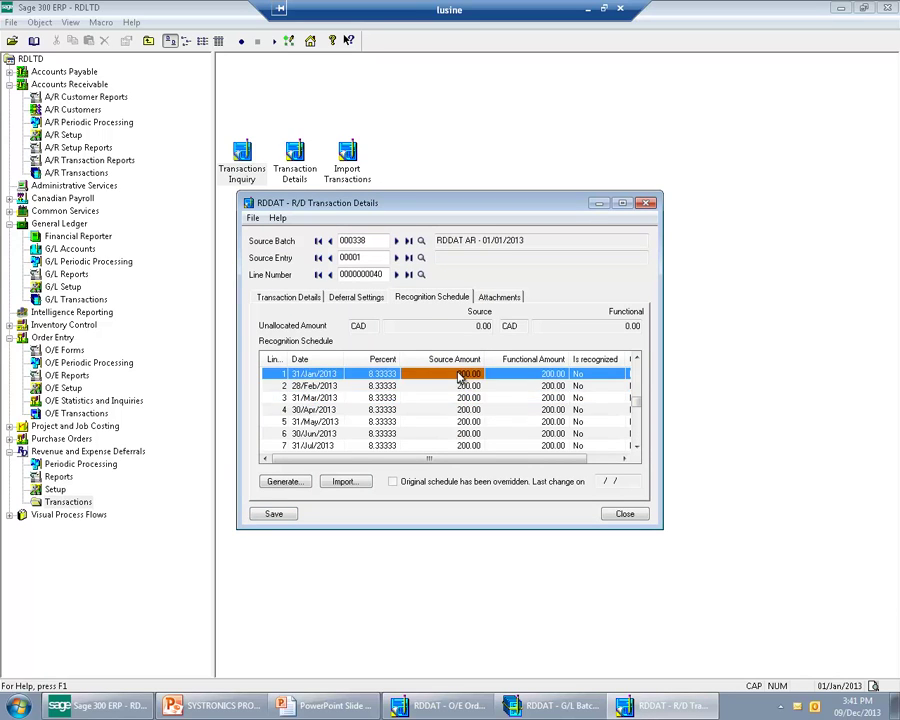
click(310, 374)
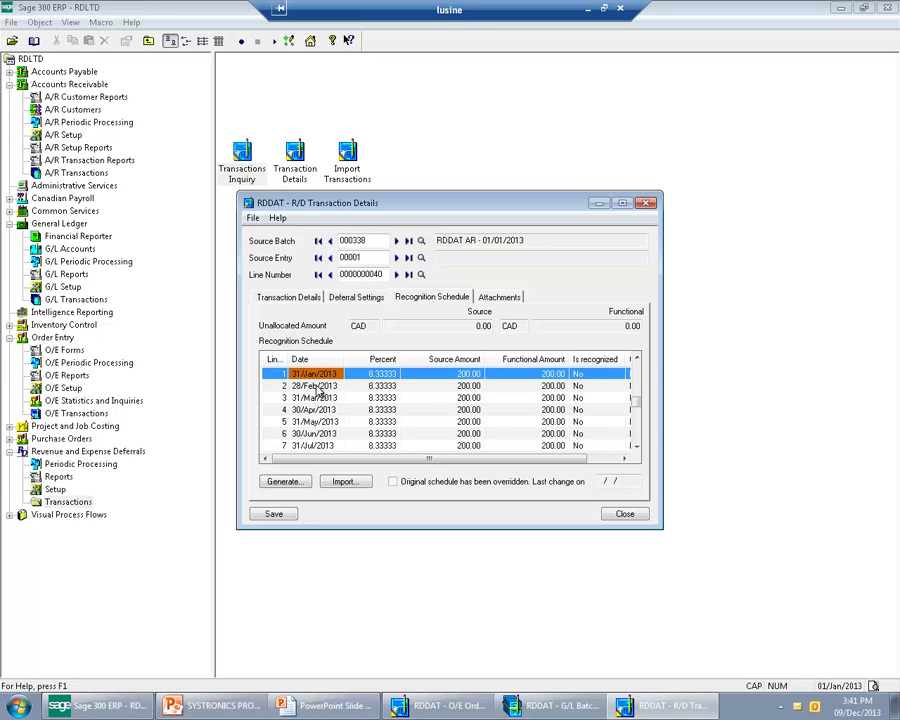
click(317, 386)
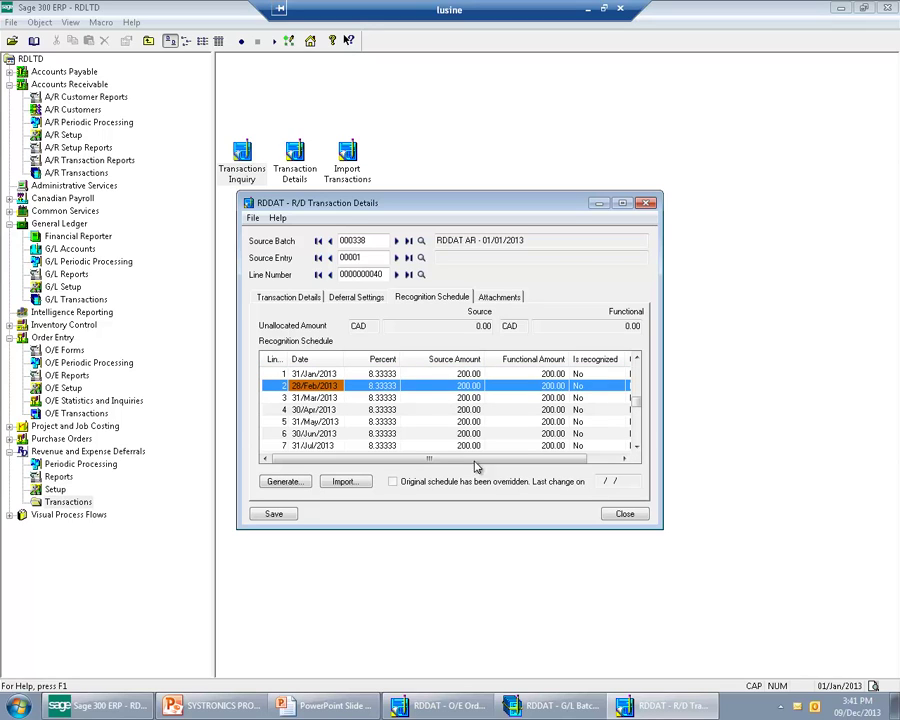
click(617, 513)
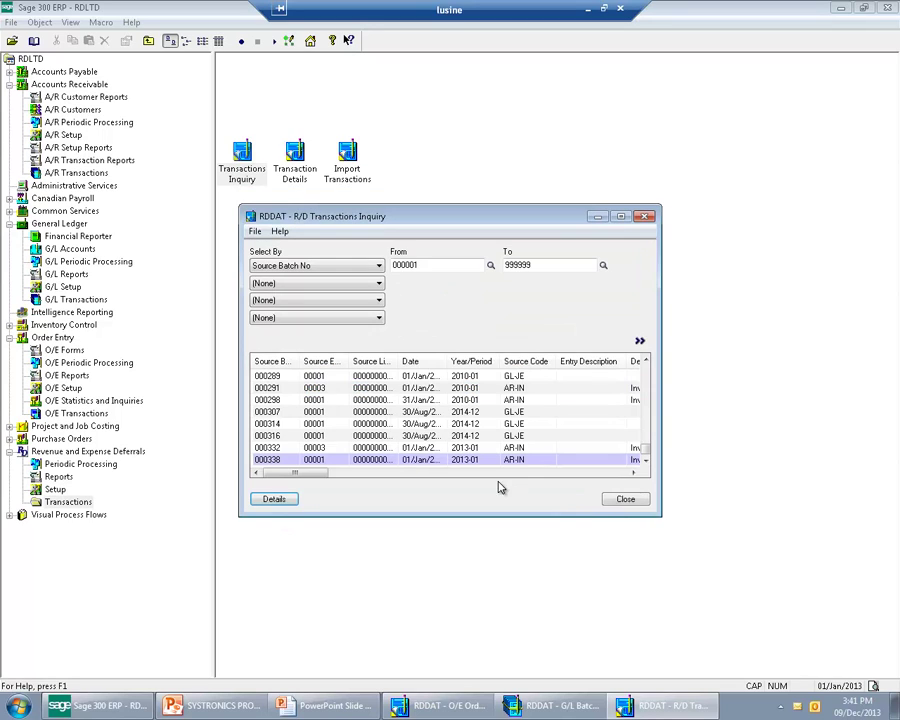
click(620, 501)
- Try to reopen the company, and close the O/E Order Entry and G/L Batch List windows that are still open
click(11, 40)
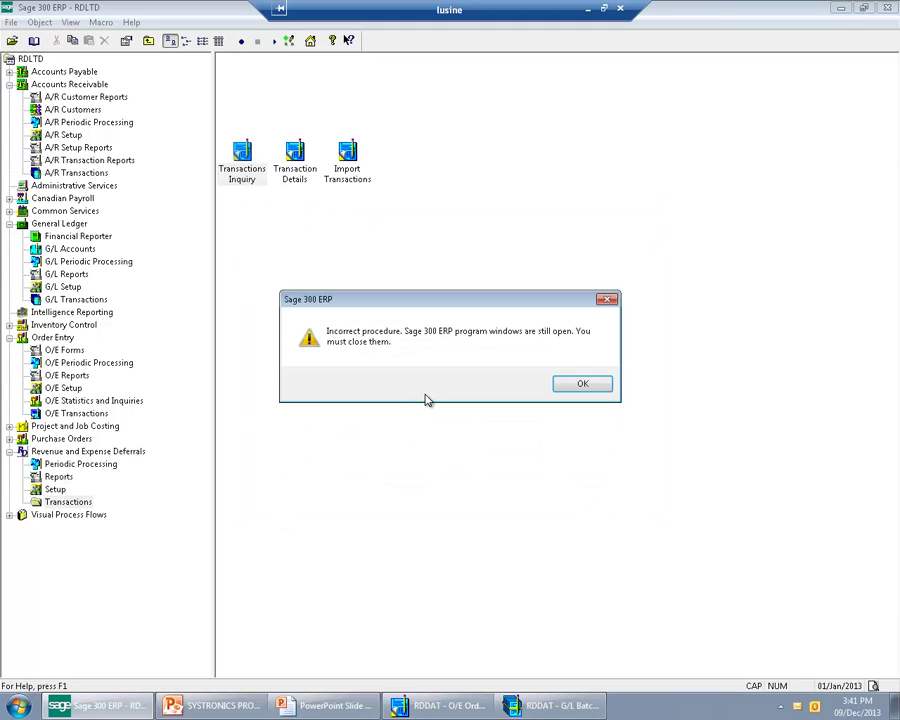
click(572, 384)
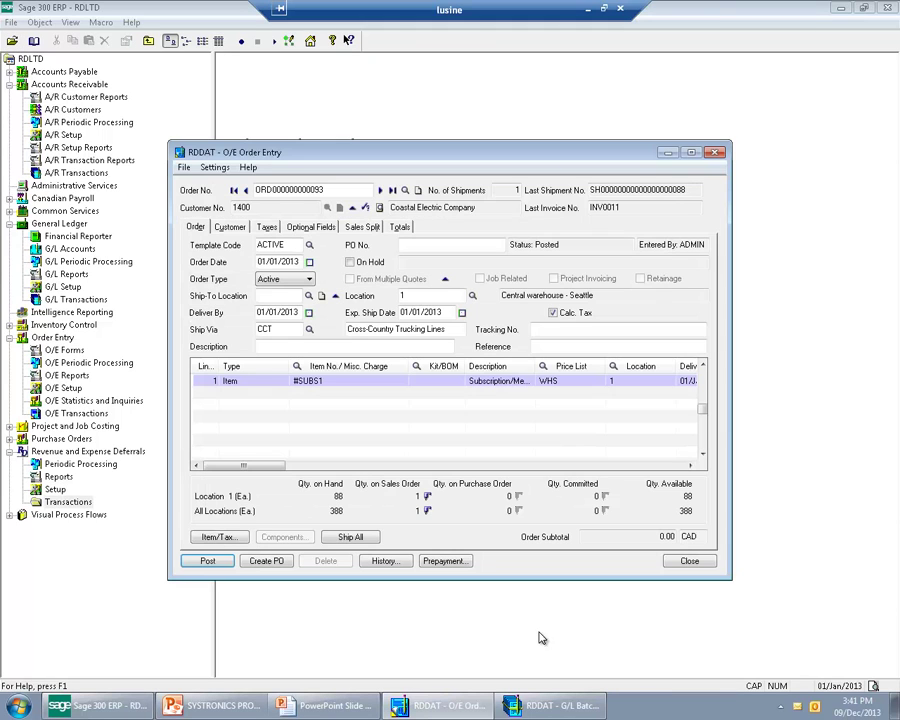
click(699, 561)
right_click(446, 706)
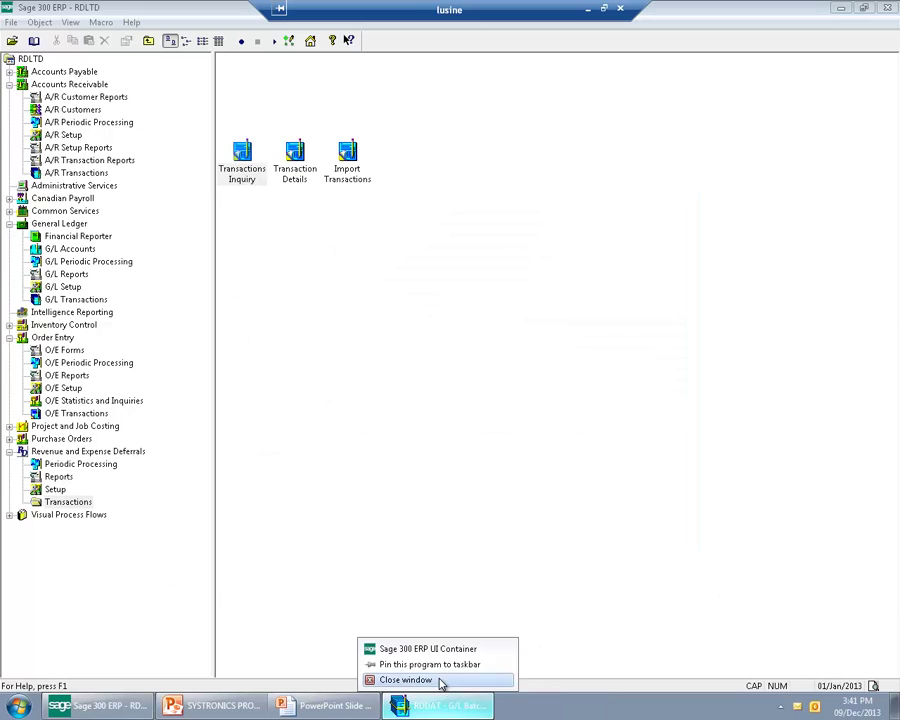
click(440, 679)
- Reopen company RDDAT with the session date set to 28/02/2013
click(10, 40)
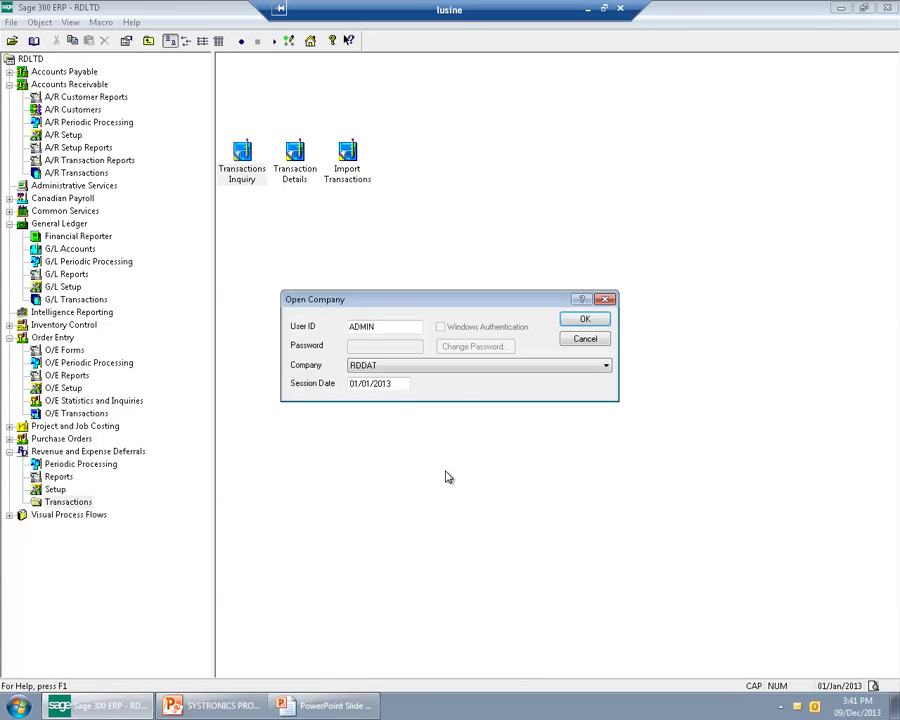
drag(368, 381, 298, 381)
key(BackSpace)
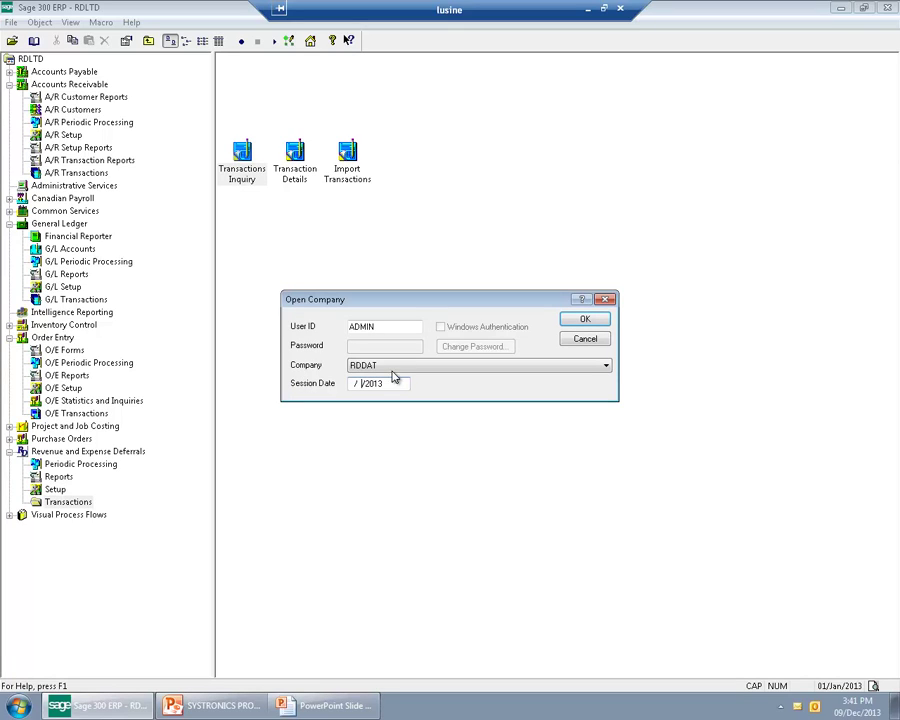
drag(317, 384, 306, 391)
text(2602)
key(Return)
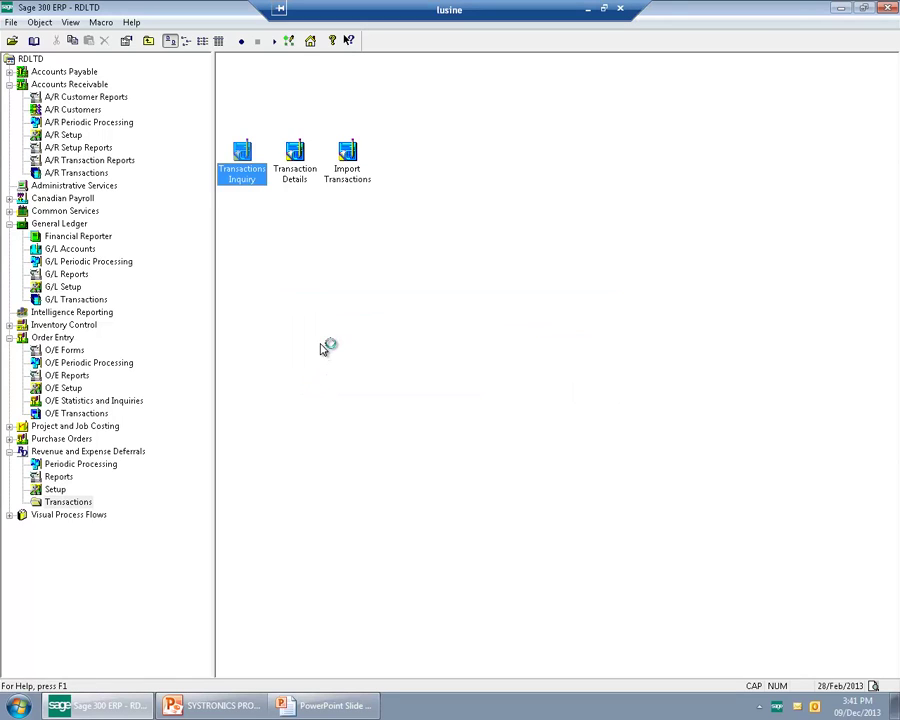
- Run R/D Deferral Processing for 28/Feb/2013 and select the recognition batch message in the results
click(72, 464)
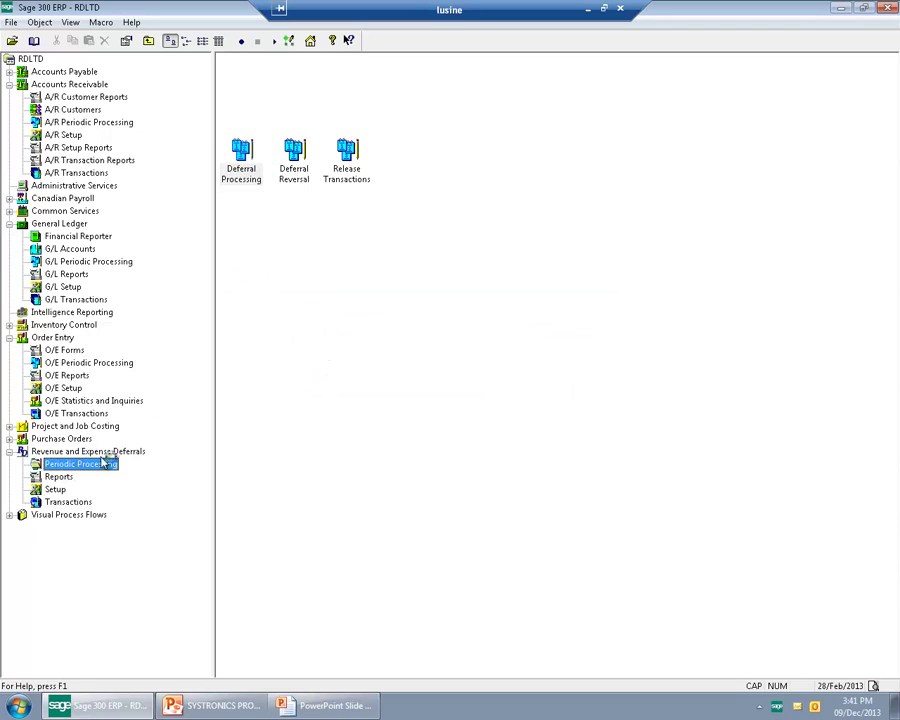
click(251, 190)
click(368, 400)
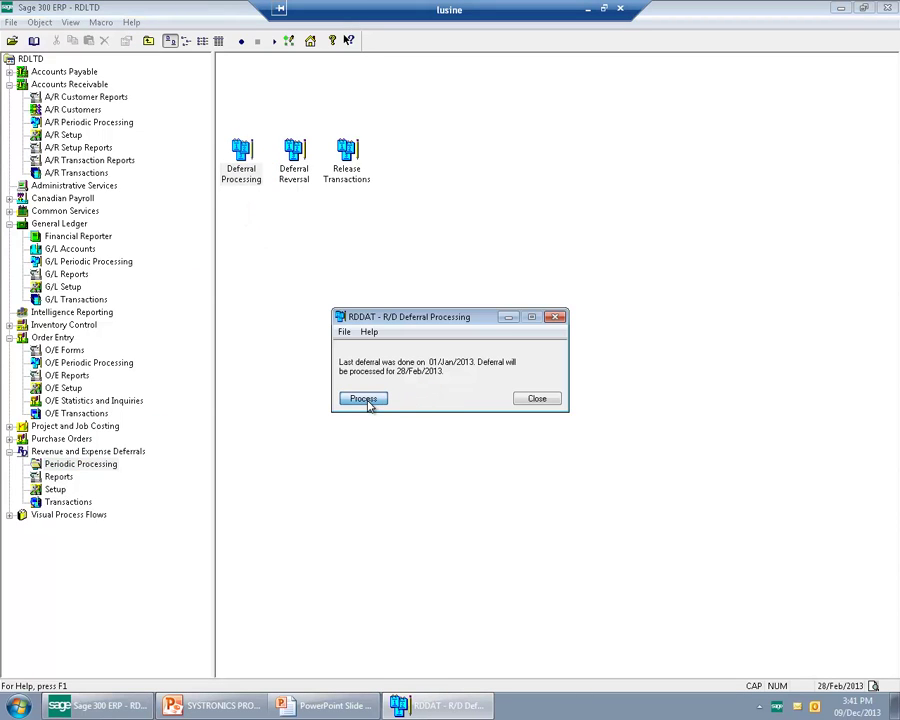
click(512, 401)
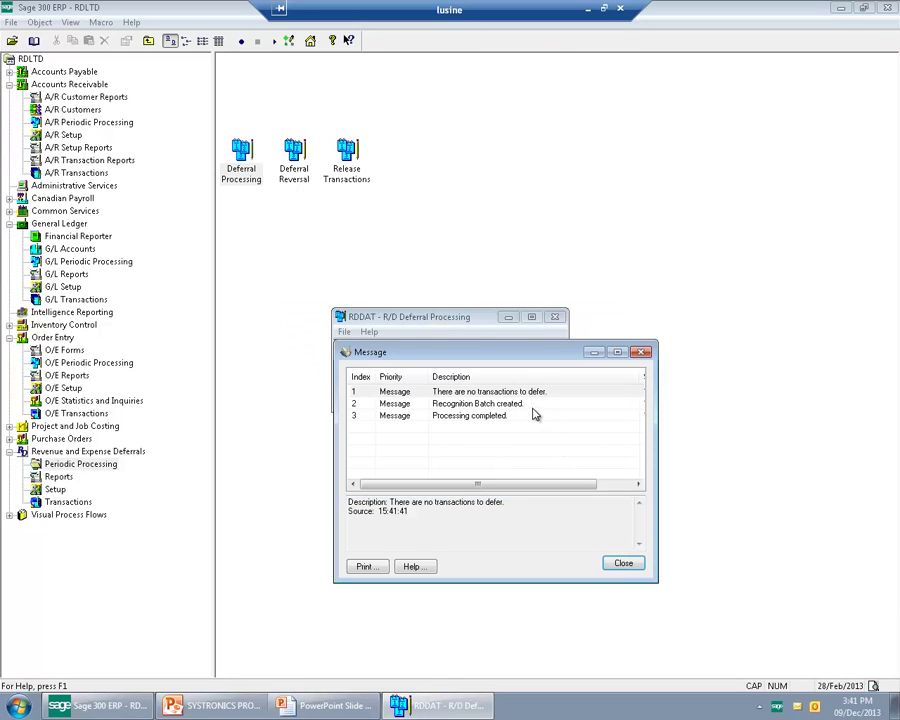
click(499, 404)
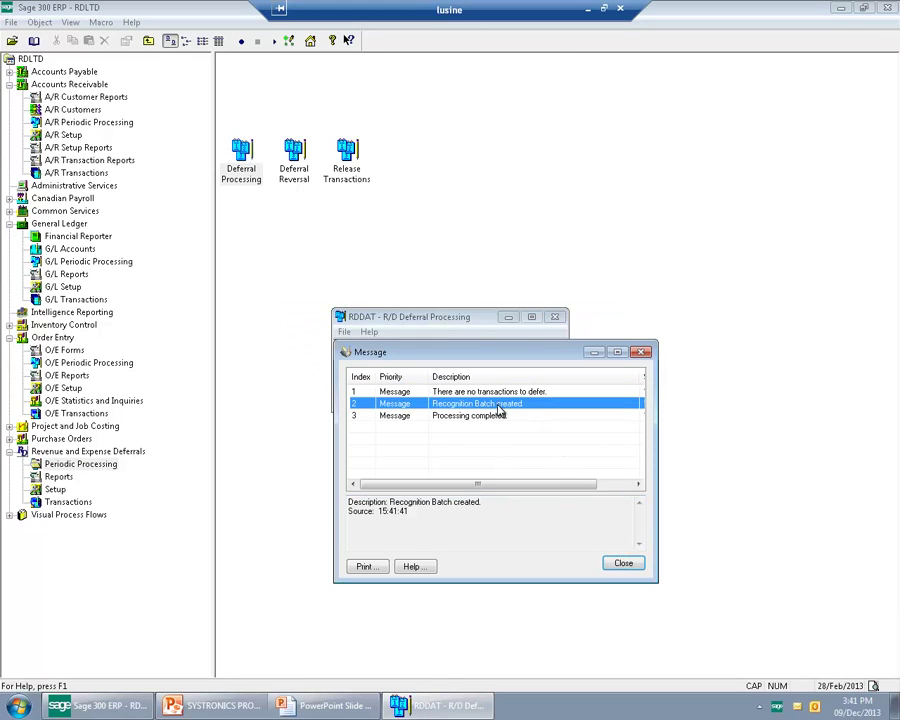
- Close the deferral processing message and window, and open recognition batch 000341 from the G/L Batch List
click(623, 563)
click(537, 397)
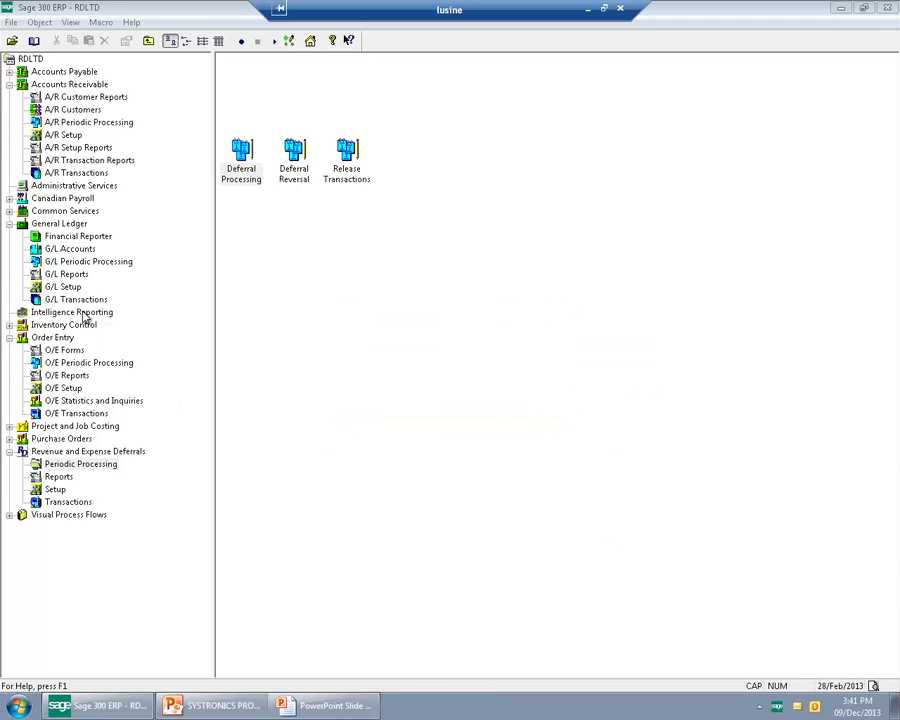
click(59, 223)
click(285, 175)
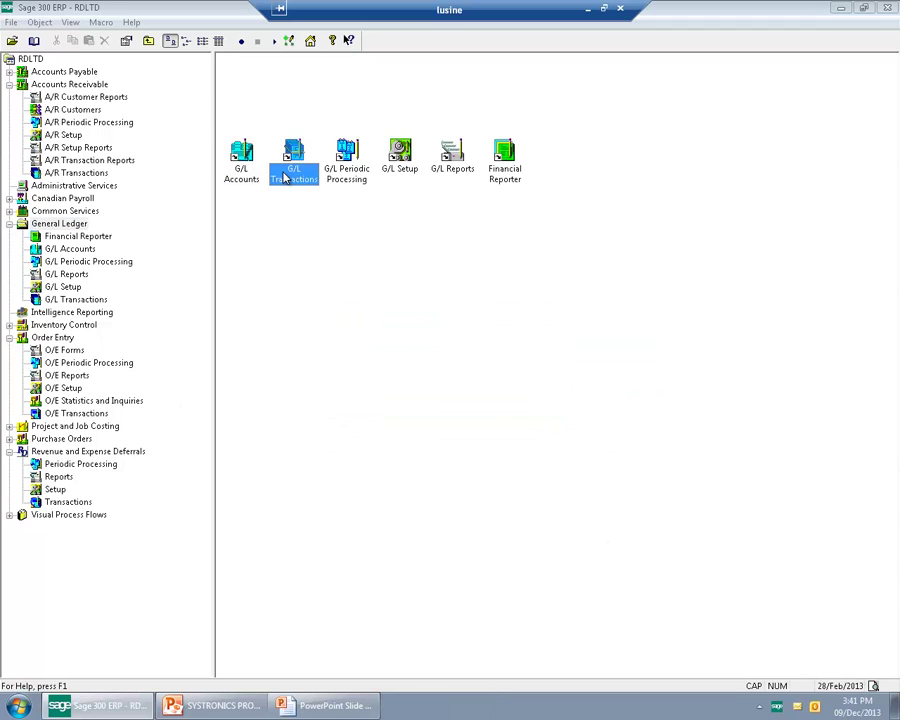
double_click(285, 175)
double_click(241, 155)
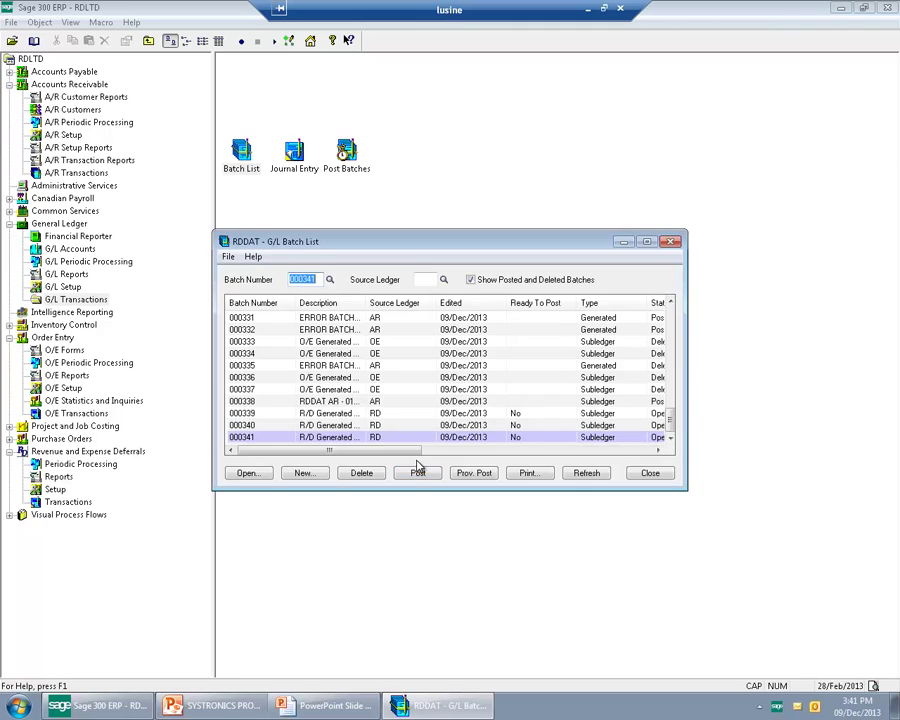
click(246, 472)
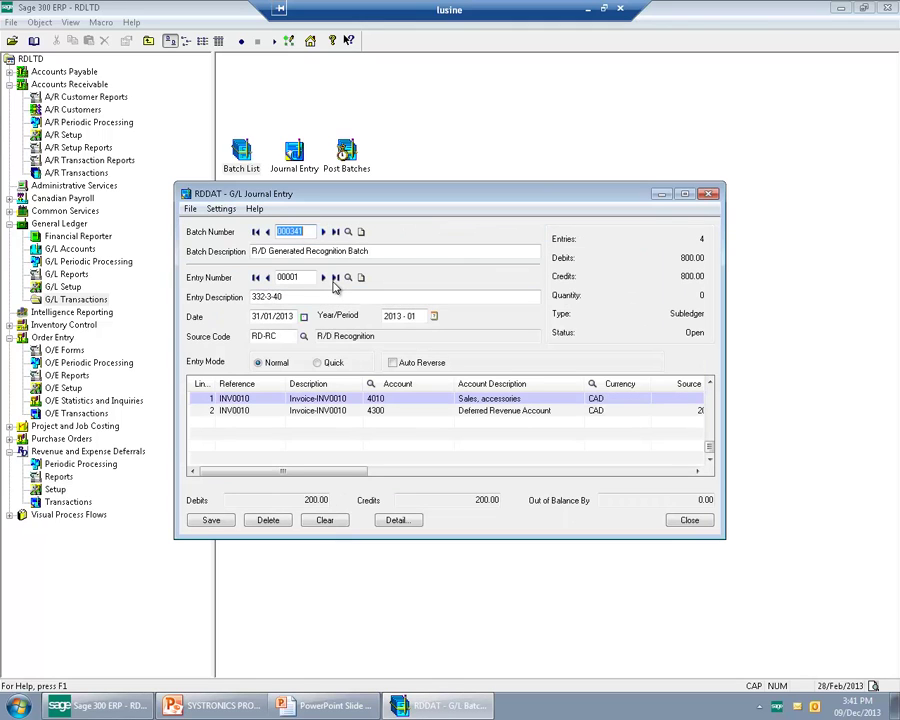
- Examine the date, accounts and amounts of the last entry in the recognition batch, and close the journal entry
click(336, 278)
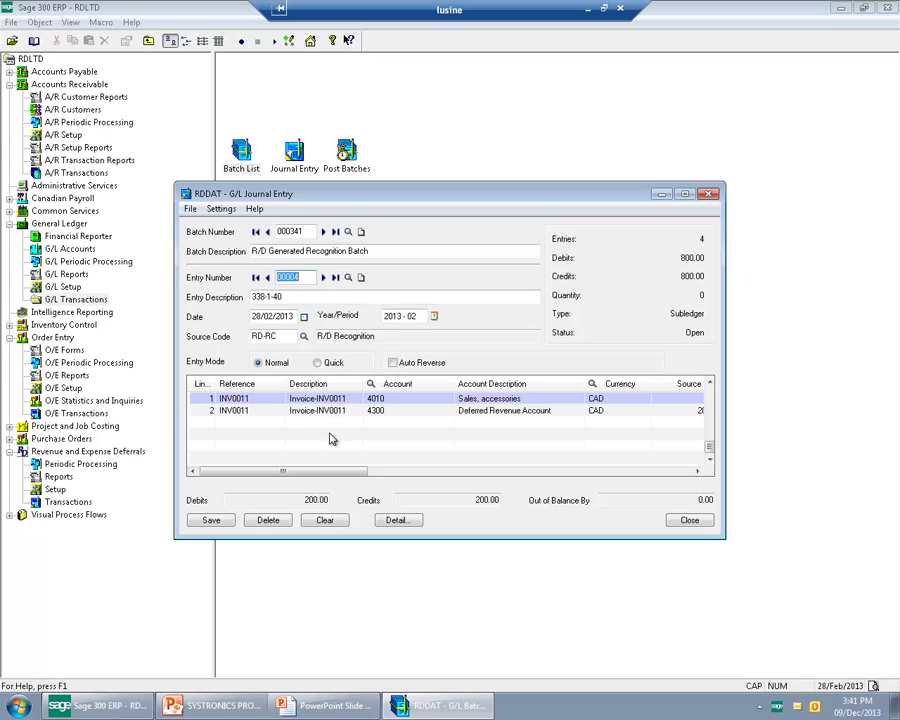
click(269, 277)
click(296, 315)
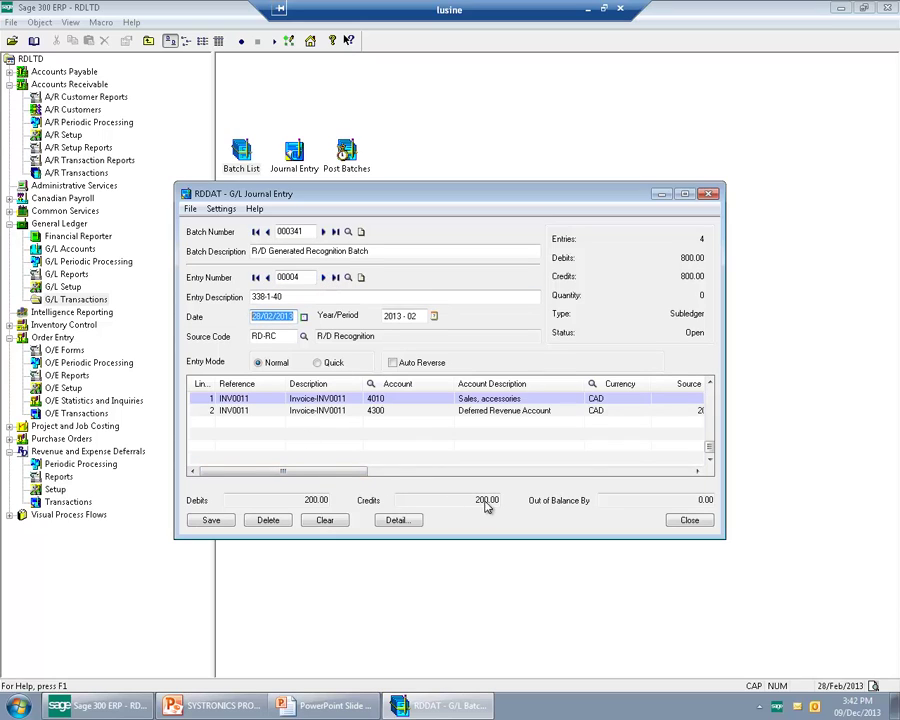
click(690, 521)
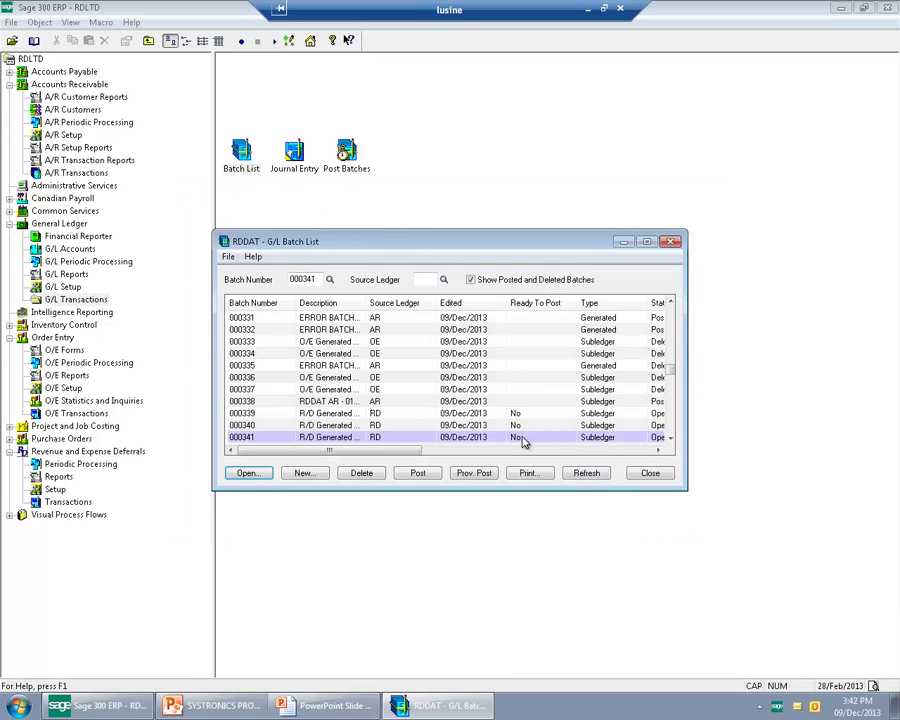
- Mark batch 000341 as ready to post, post it to the General Ledger and close the batch list
double_click(518, 438)
click(424, 474)
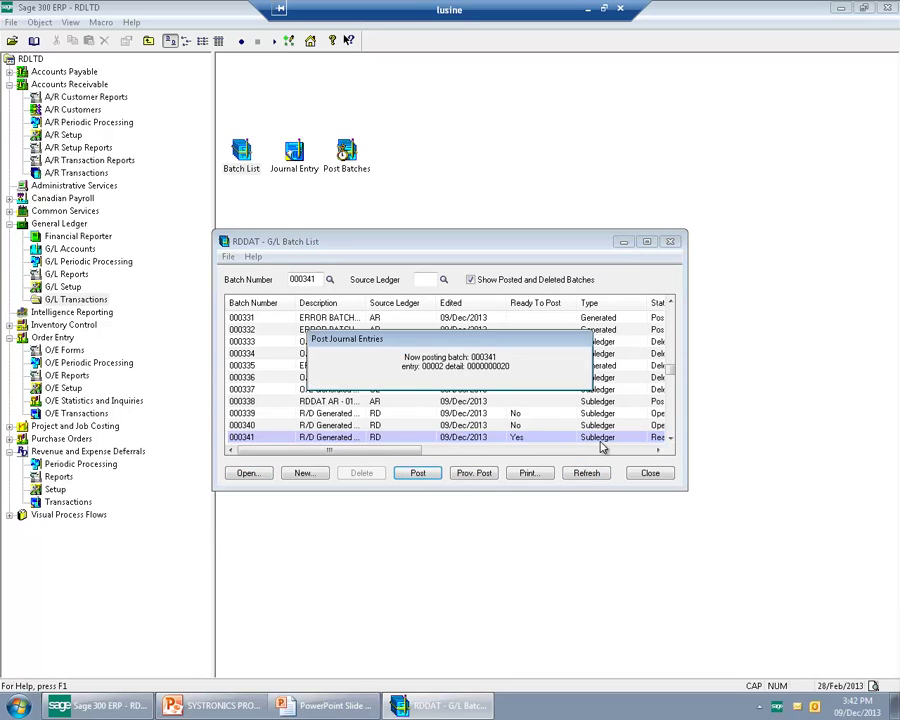
click(495, 387)
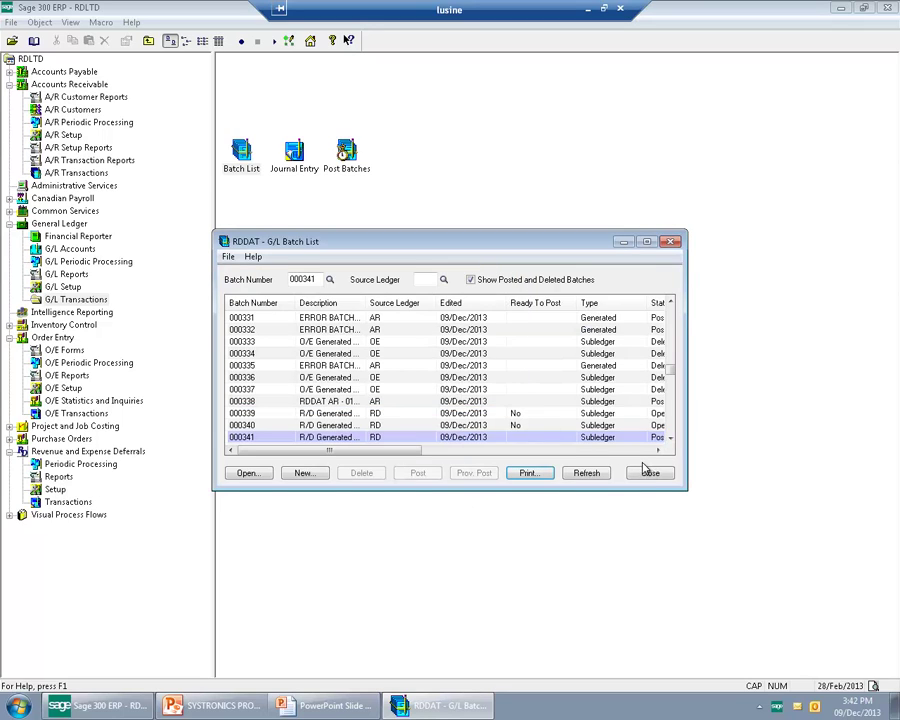
click(650, 474)
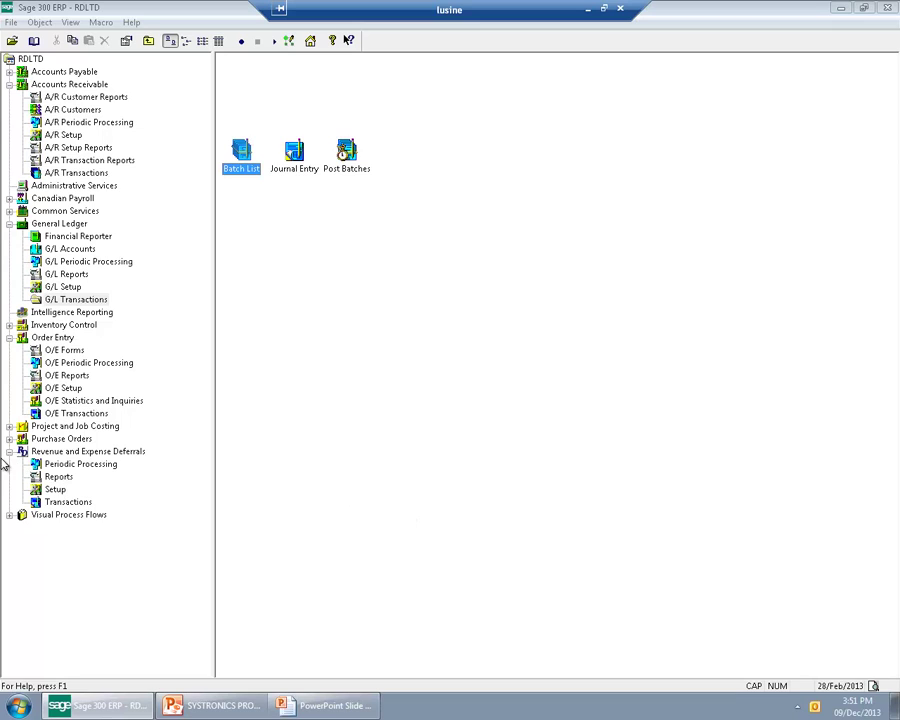
- Look up template SUBS1 in the Revenue and Expense Deferrals templates to examine its deferral settings
click(53, 490)
double_click(347, 155)
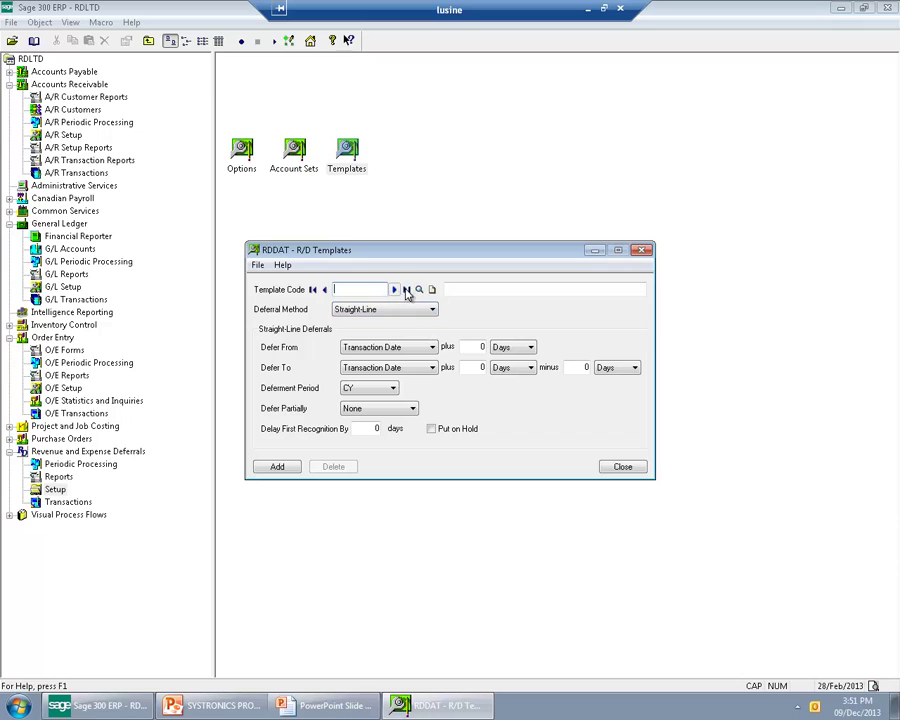
click(419, 289)
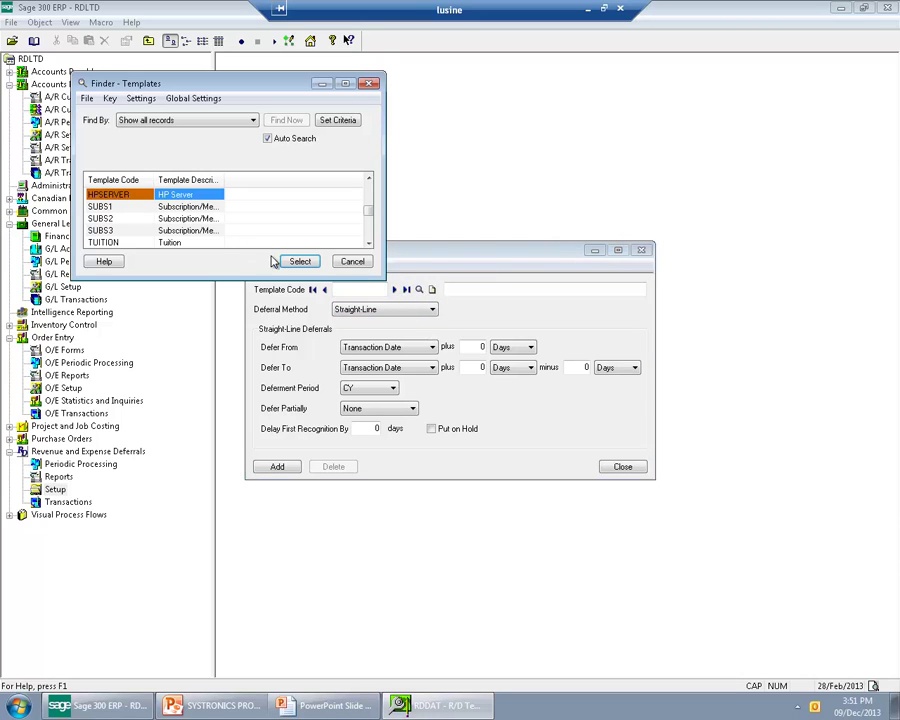
double_click(120, 207)
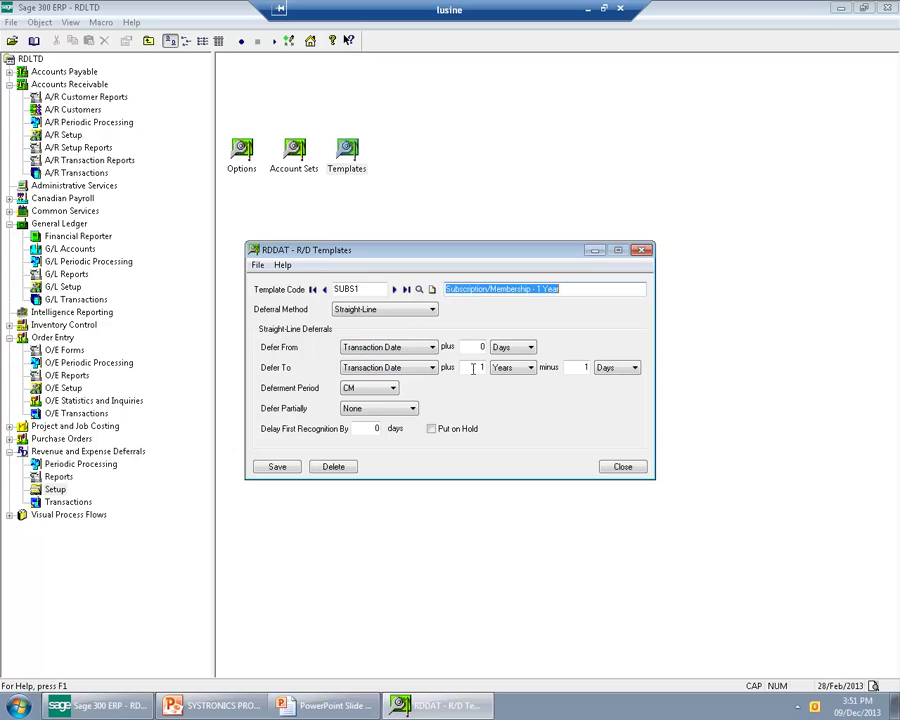
- Start a new order in O/E Order Entry for Coastal Electric Company by entering its customer number
click(80, 415)
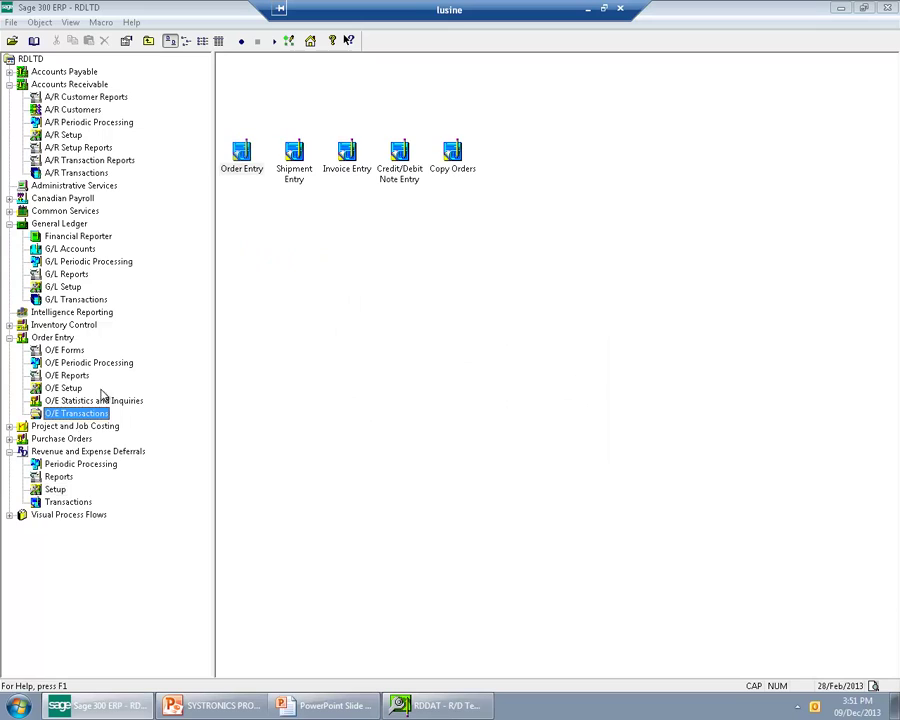
double_click(244, 160)
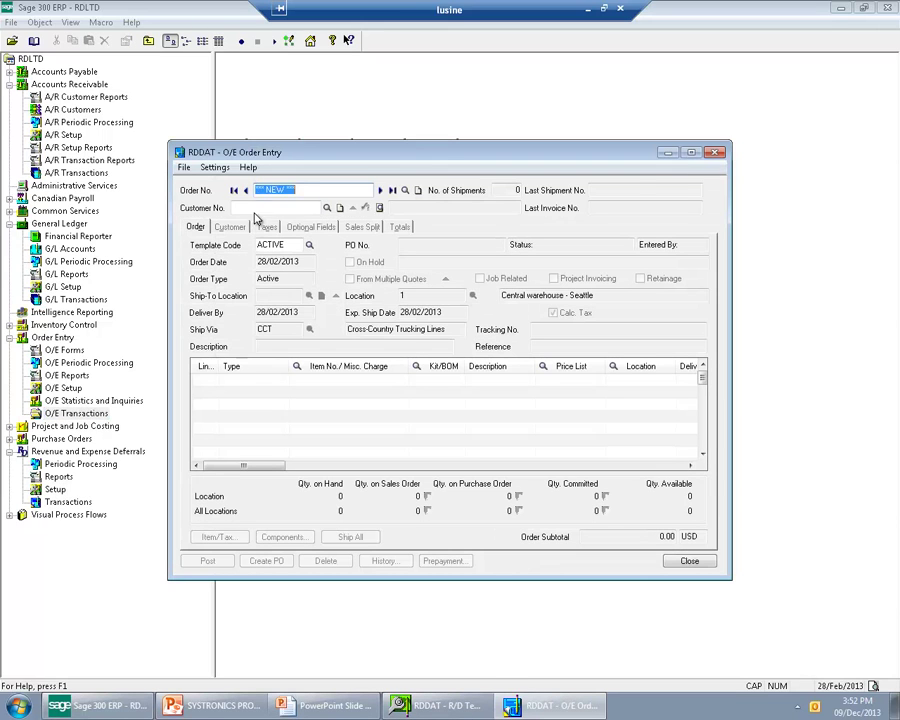
click(252, 204)
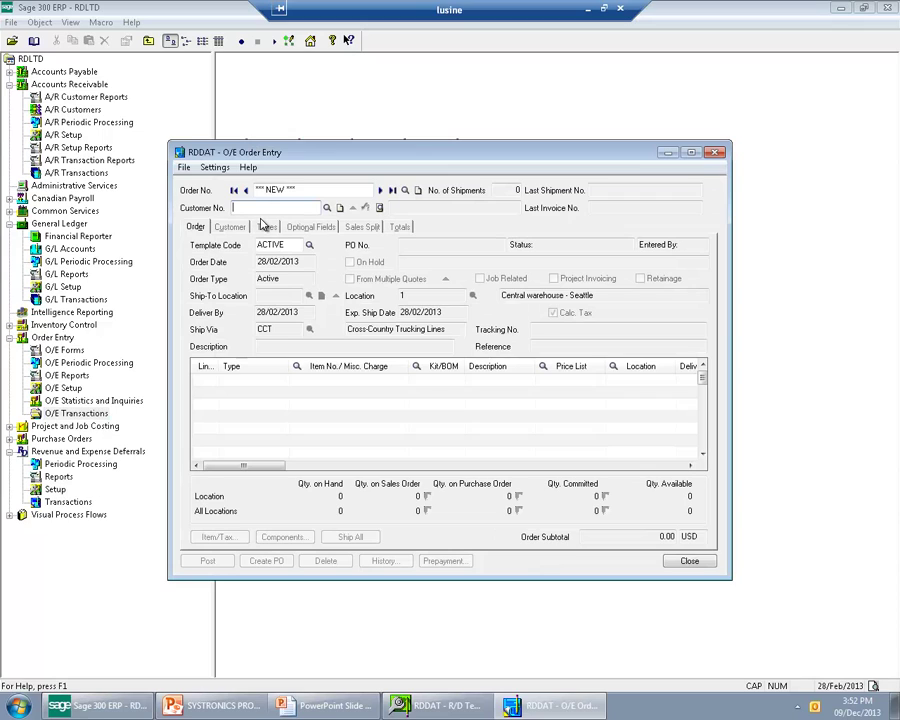
text(1400)
key(Tab)
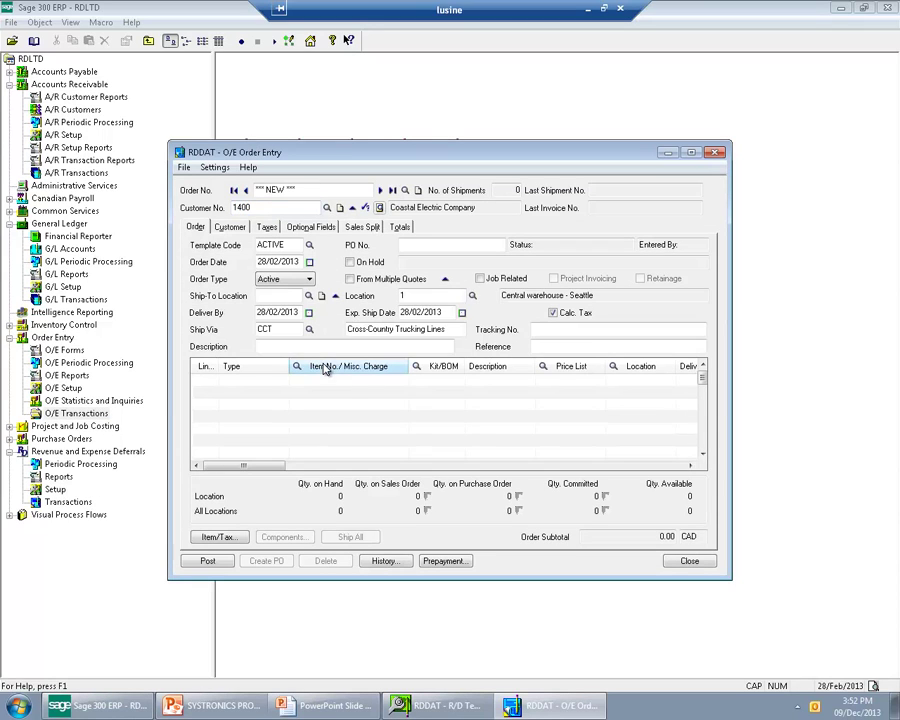
- Add item #SUBS1 as the first detail line of the order
click(320, 389)
click(320, 384)
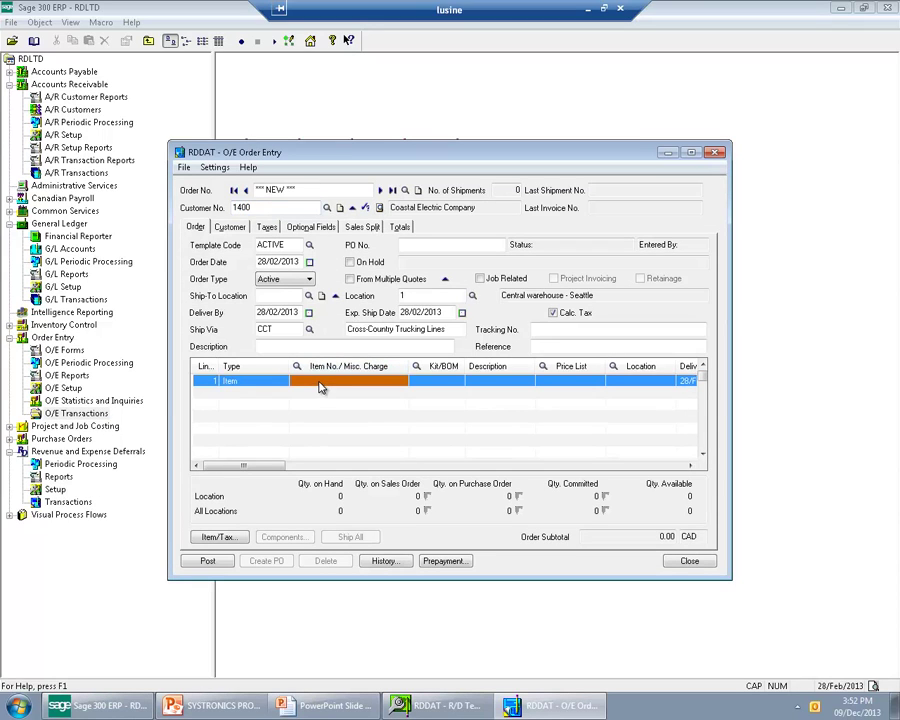
text(SU)
key(F5)
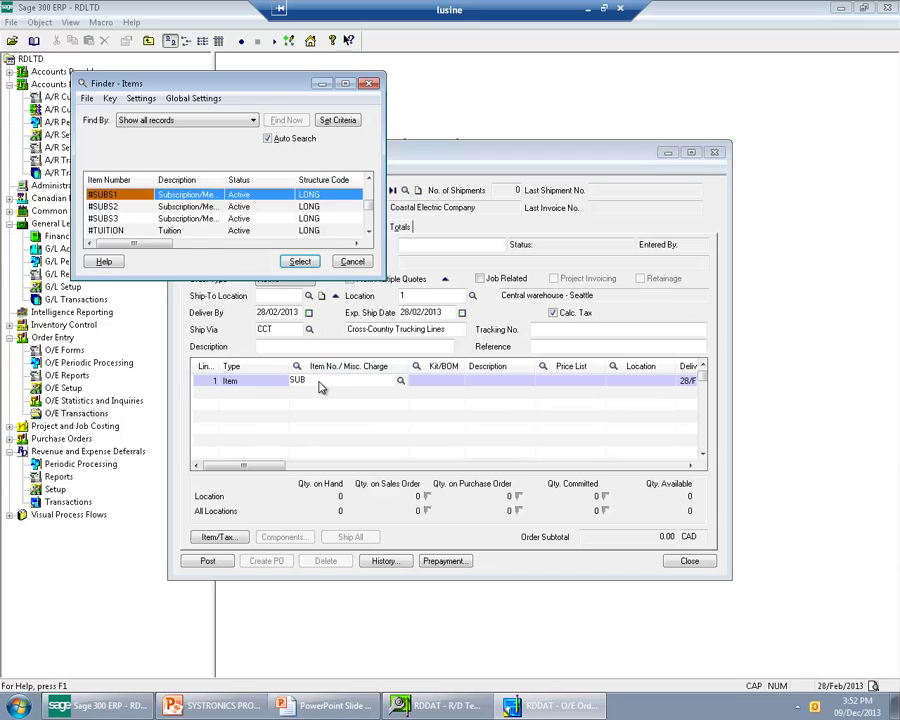
key(Return)
key(Tab)
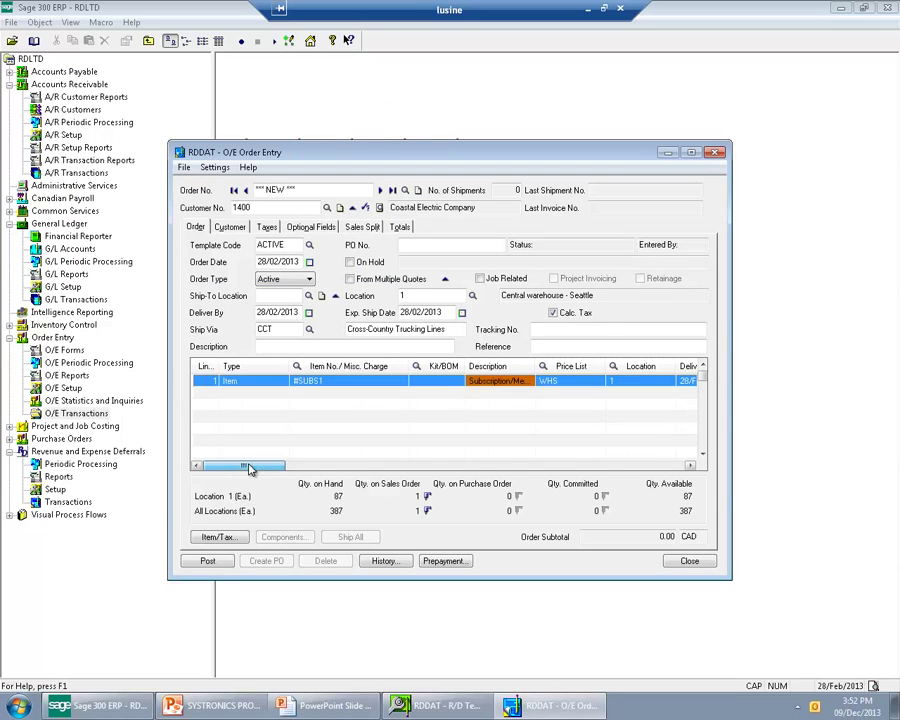
- Check the RDTEMPLATE value in the #SUBS1 line's optional fields, and close the optional fields window
click(700, 465)
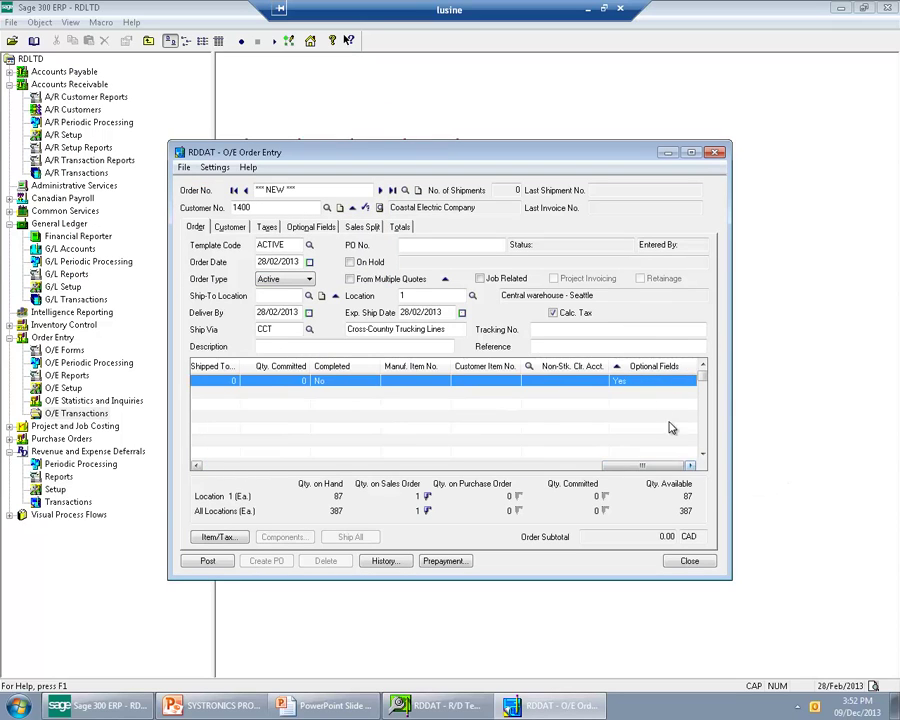
click(617, 366)
click(516, 400)
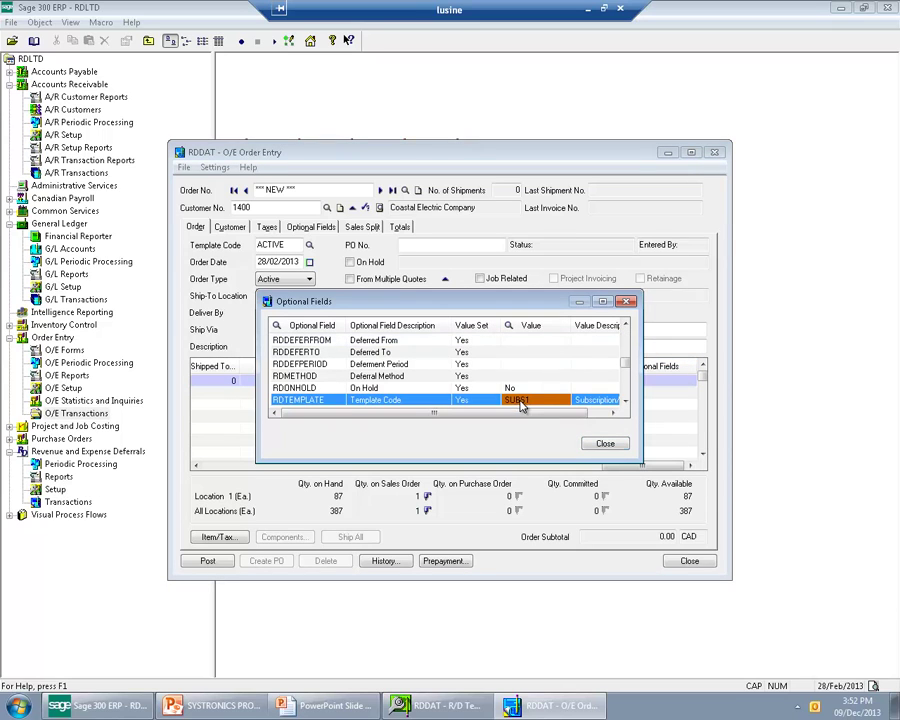
click(607, 444)
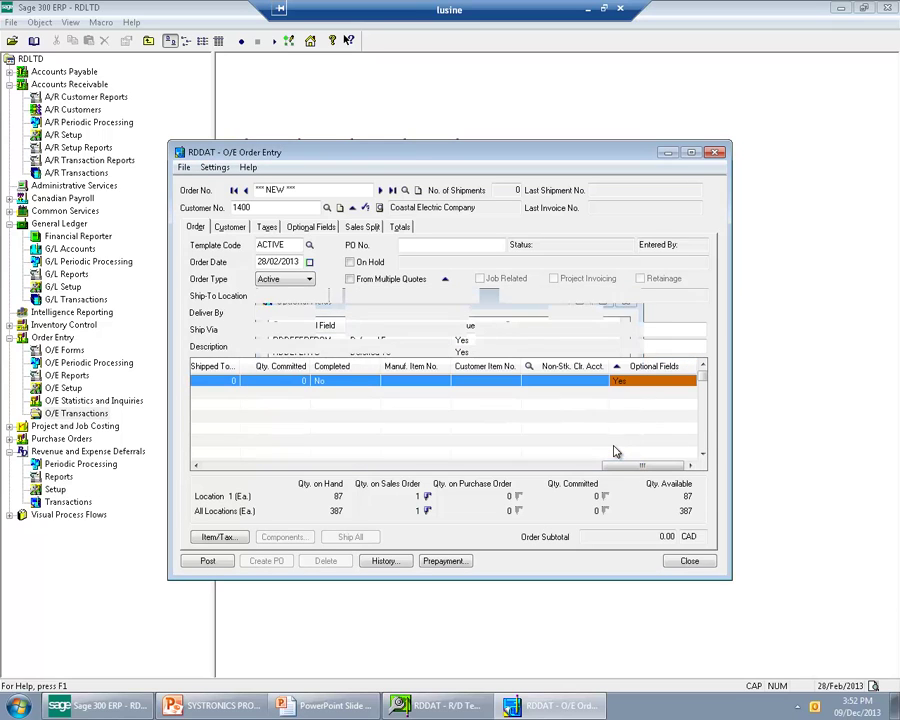
- Set the #SUBS1 line's quantity ordered and quantity shipped to 1, save the line and close its details
key(F9)
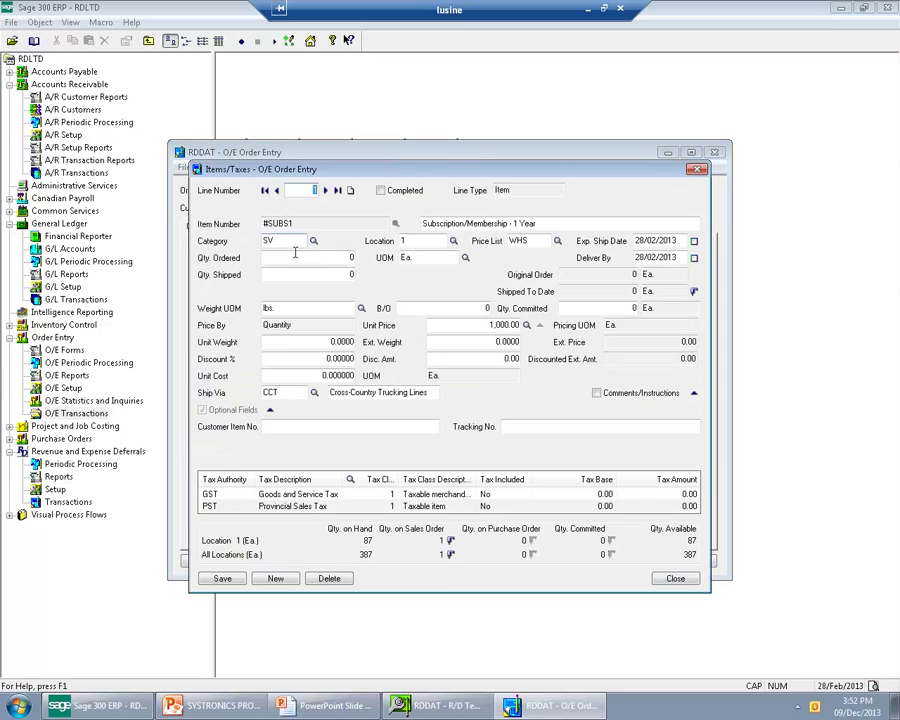
text(1)
key(Tab)
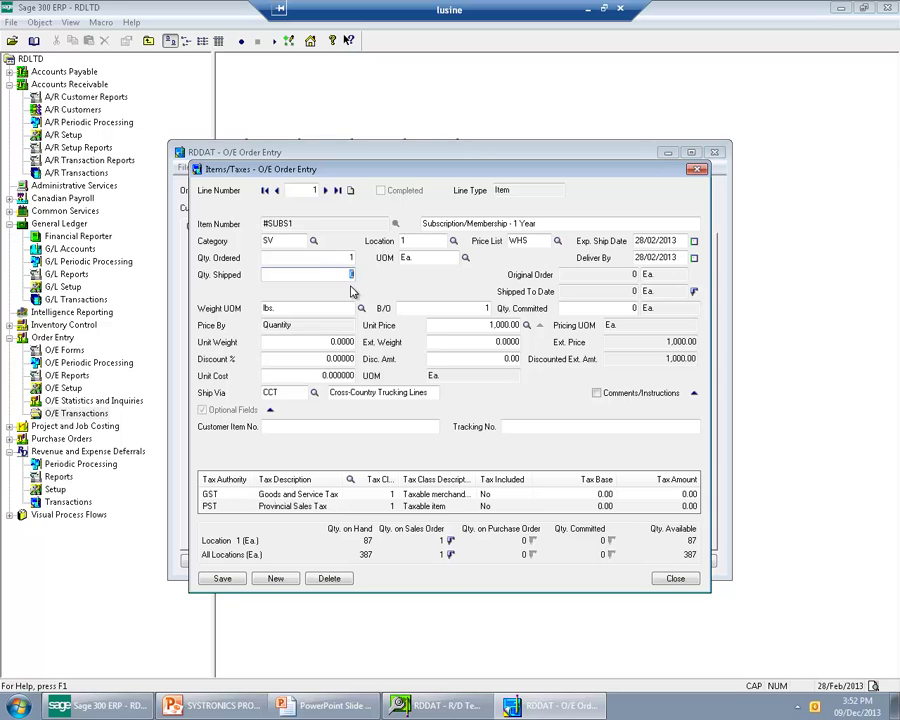
key(Tab)
drag(496, 325, 540, 341)
click(223, 580)
click(676, 578)
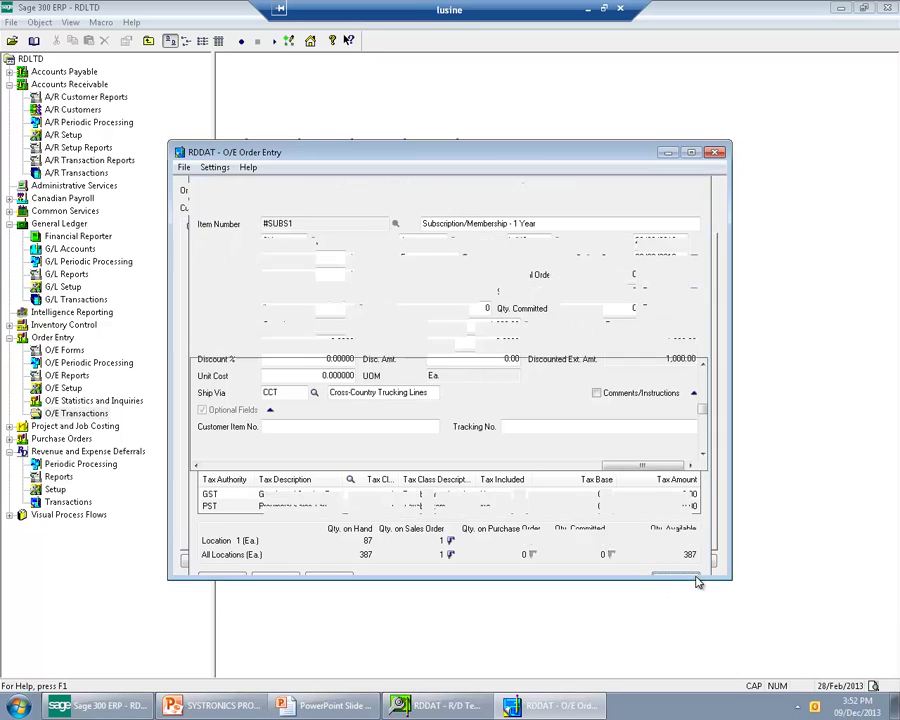
- Create invoice INV0013 with the order, post the order and decline printing the invoice
click(398, 227)
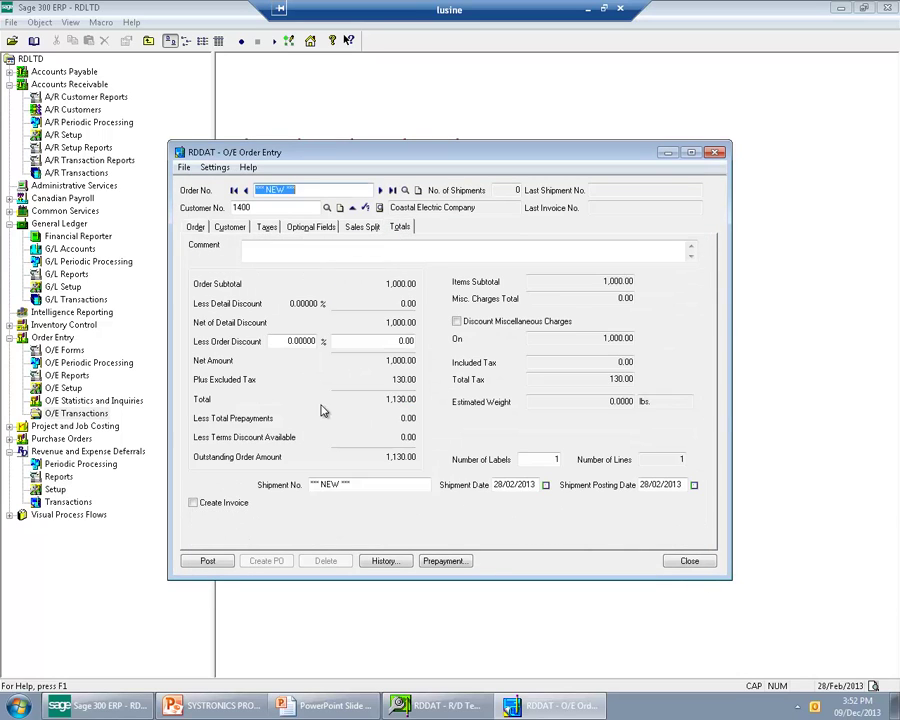
click(193, 502)
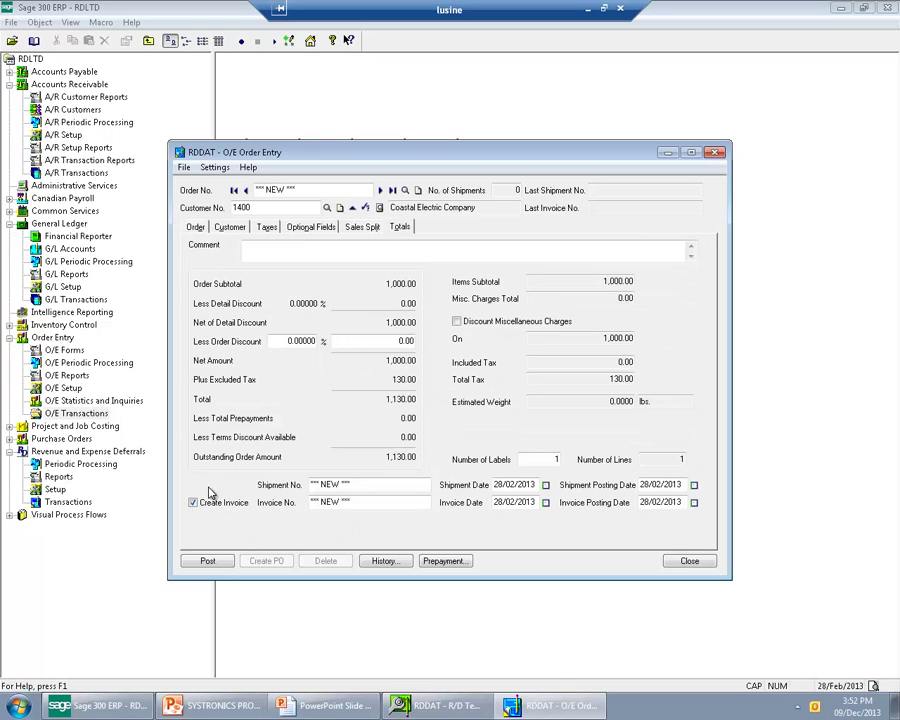
click(348, 502)
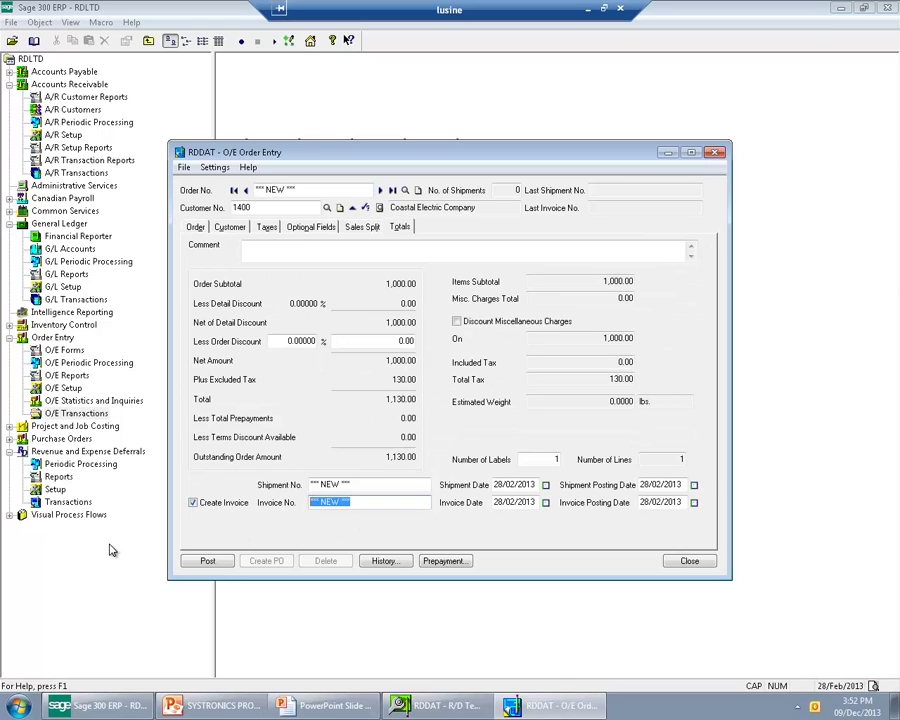
text(INV0013)
click(207, 561)
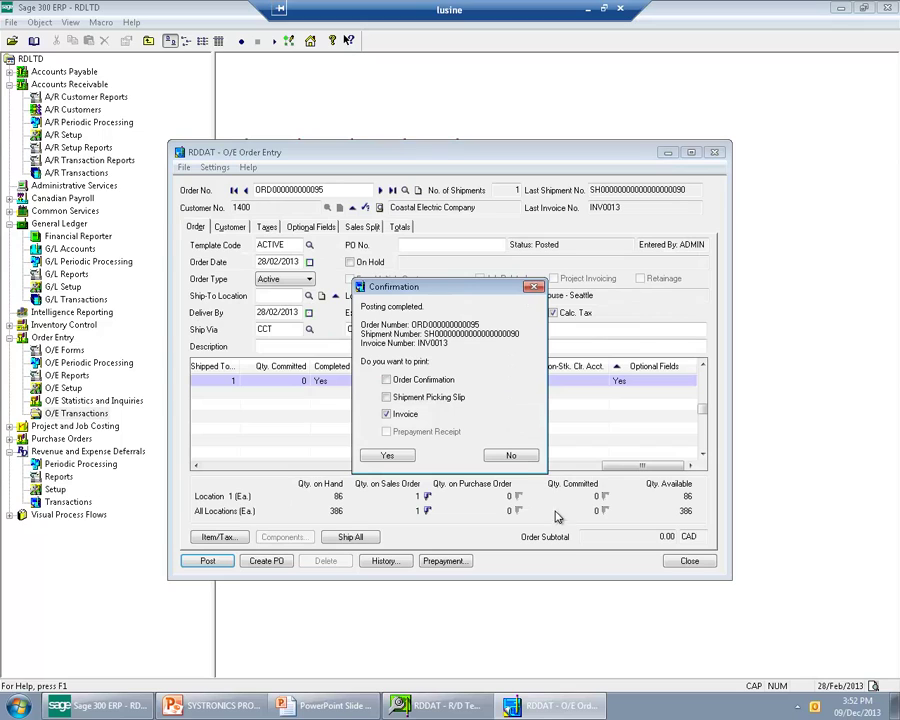
click(512, 456)
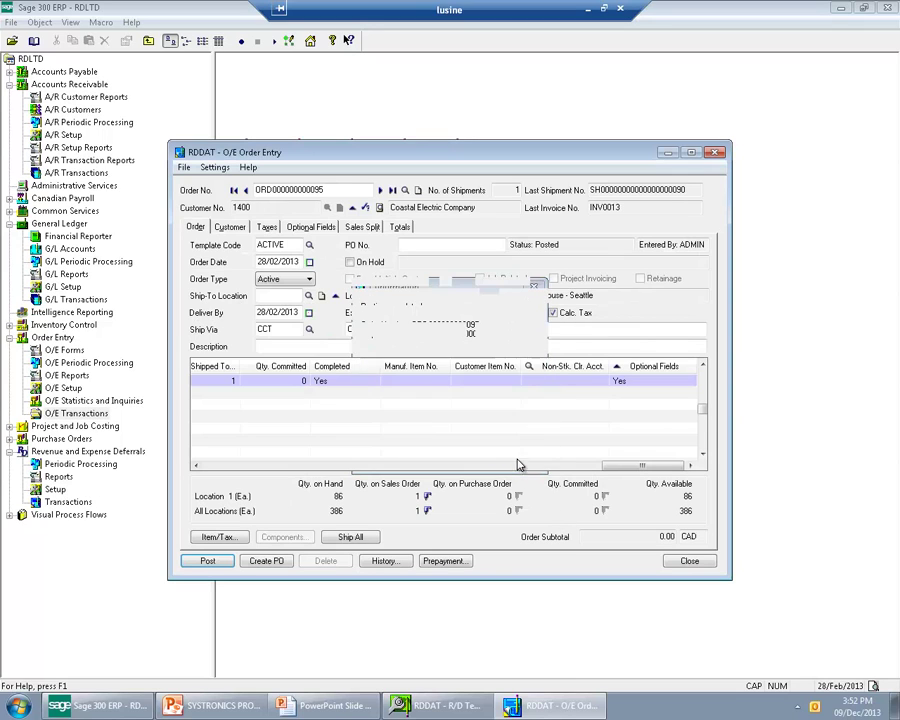
- Post the ready batch from the A/R Invoice Batch List and close the posting messages
click(95, 84)
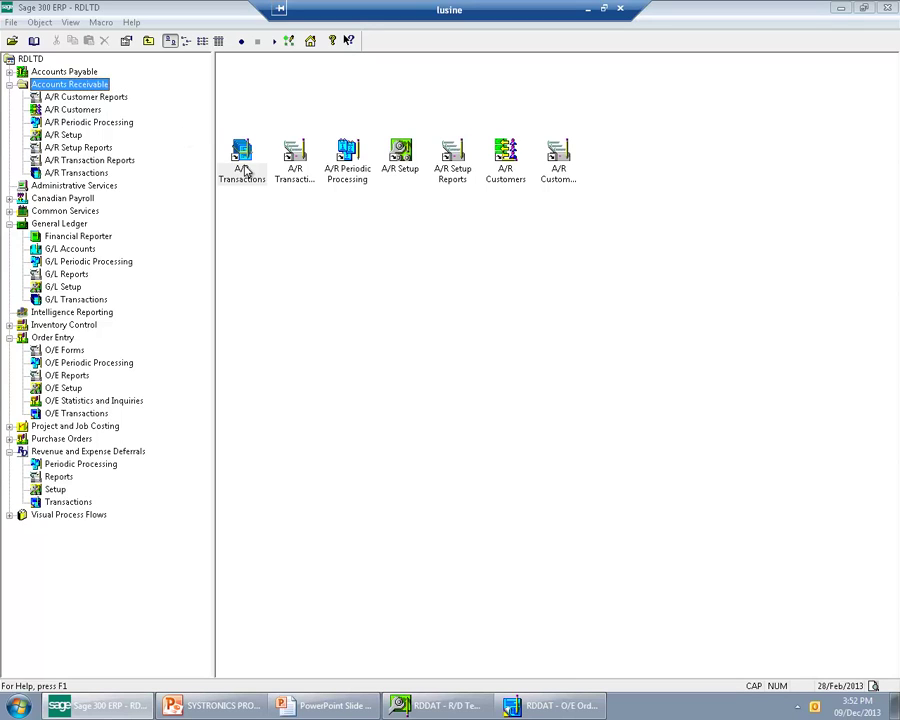
double_click(241, 158)
double_click(243, 160)
click(388, 486)
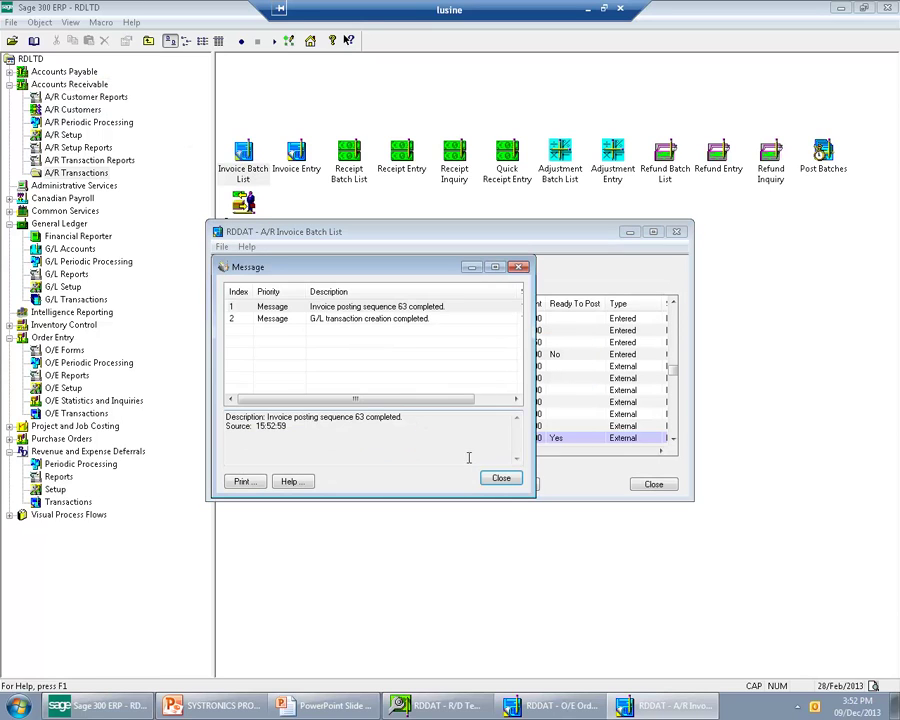
click(502, 476)
- Open A/R batch 000349 from the G/L Batch List
click(60, 224)
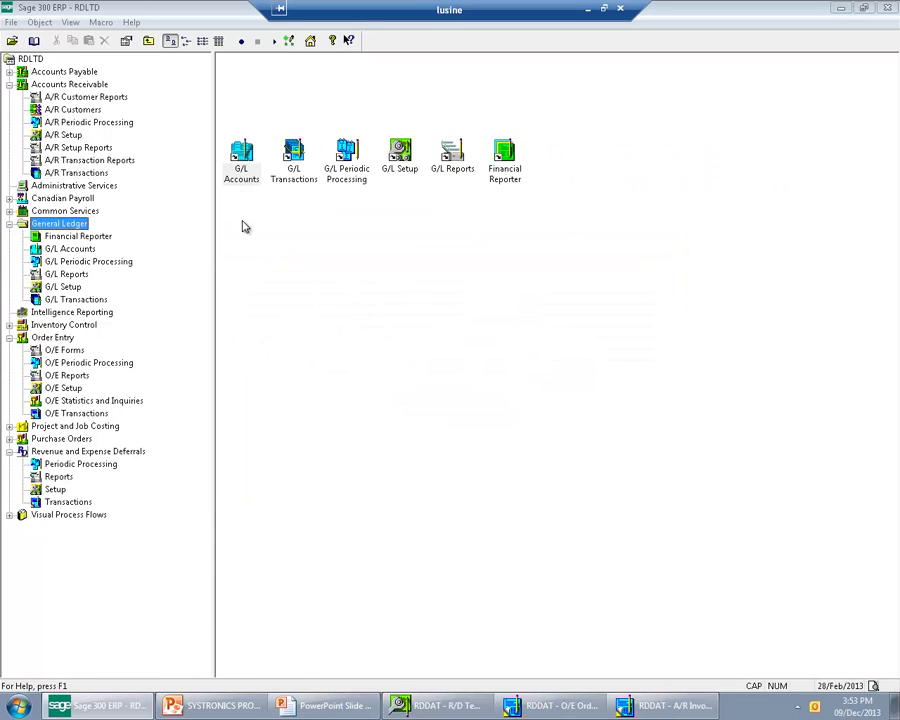
double_click(298, 172)
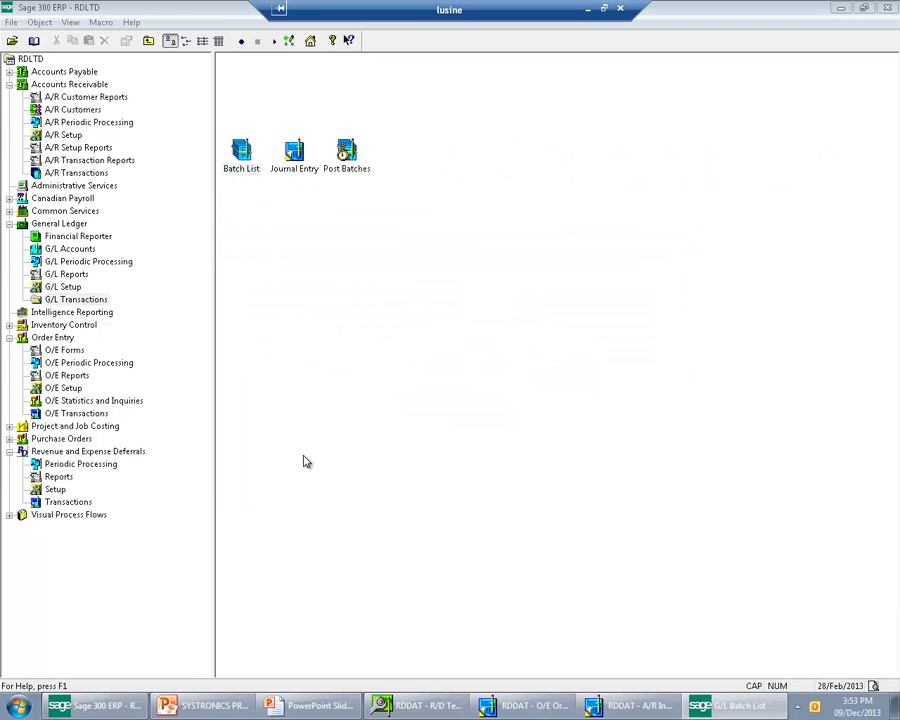
click(245, 474)
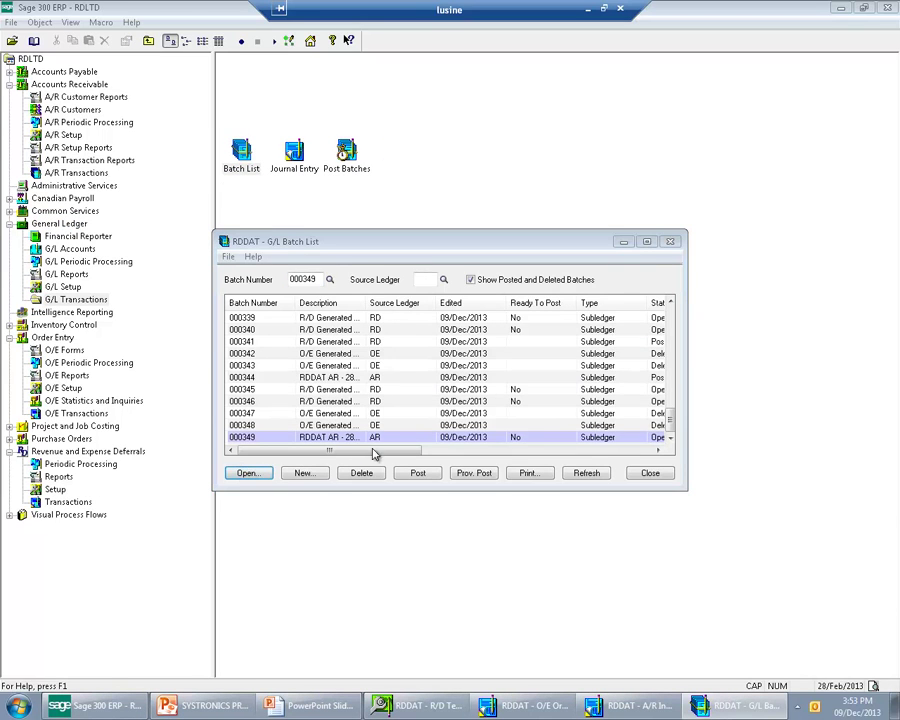
- Check the RDTEMPLATE value in the optional fields of the journal entry's 1,000.00 credit line, and close the entry
click(445, 412)
drag(352, 476, 700, 478)
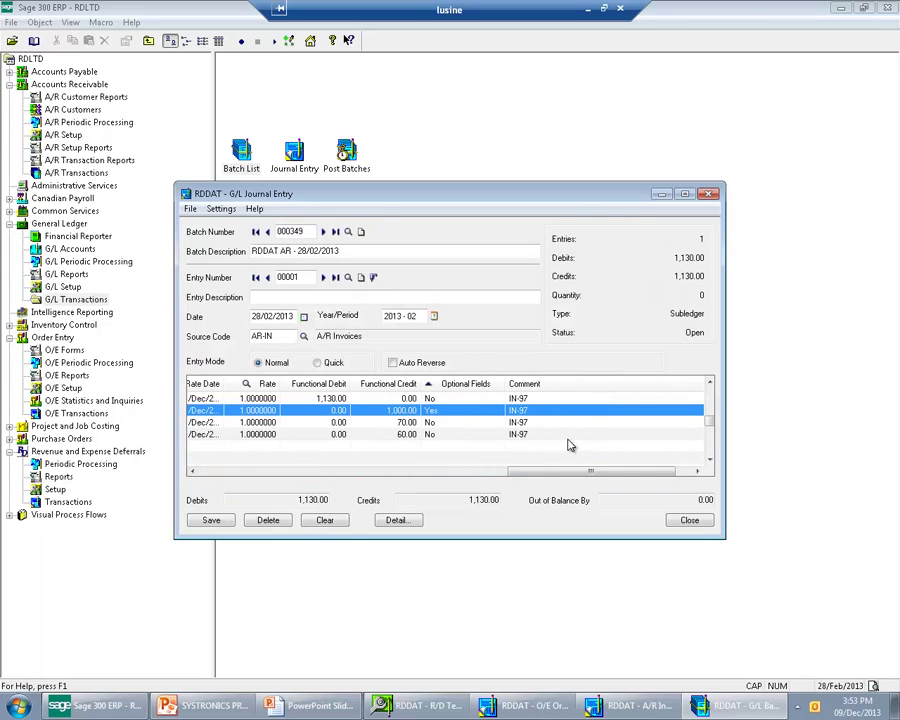
click(438, 394)
click(485, 397)
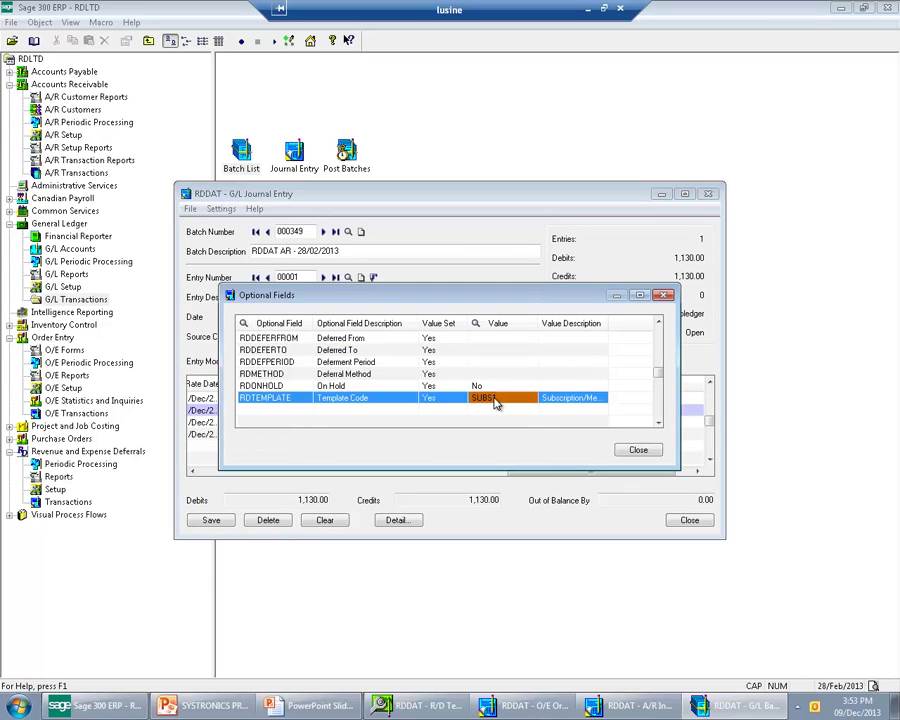
click(630, 450)
click(689, 520)
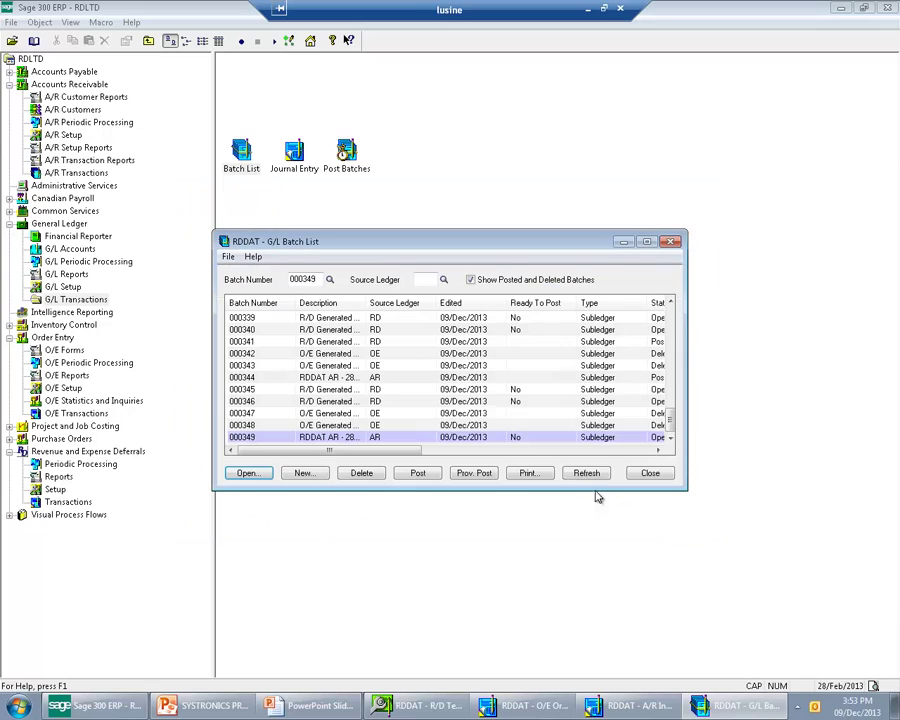
- Post batch 000349 from the G/L Batch List, accepting that it is not set ready to post, and close the posting message
click(424, 476)
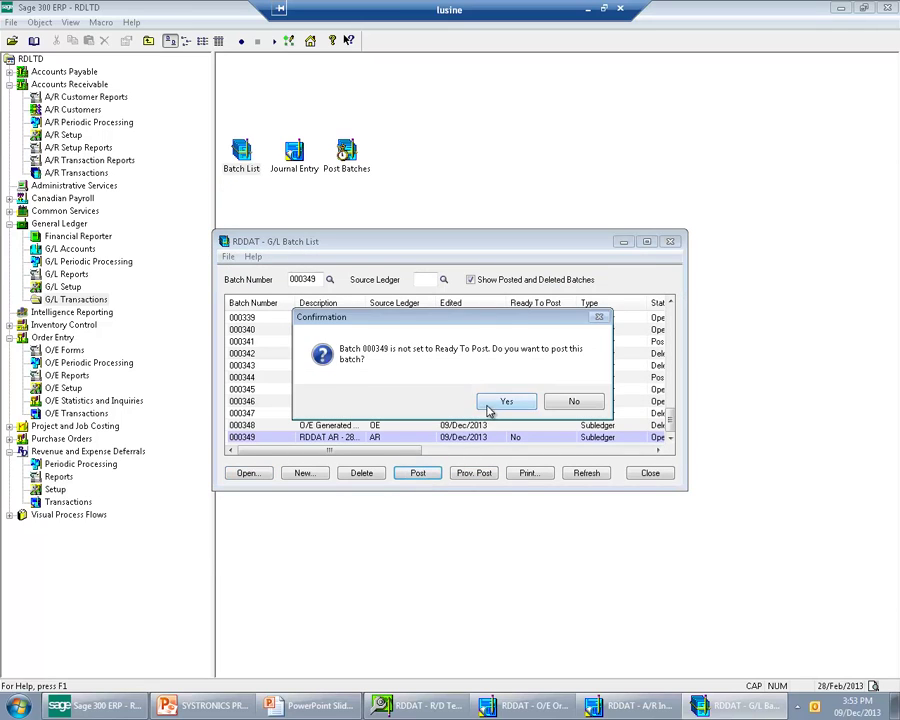
click(478, 347)
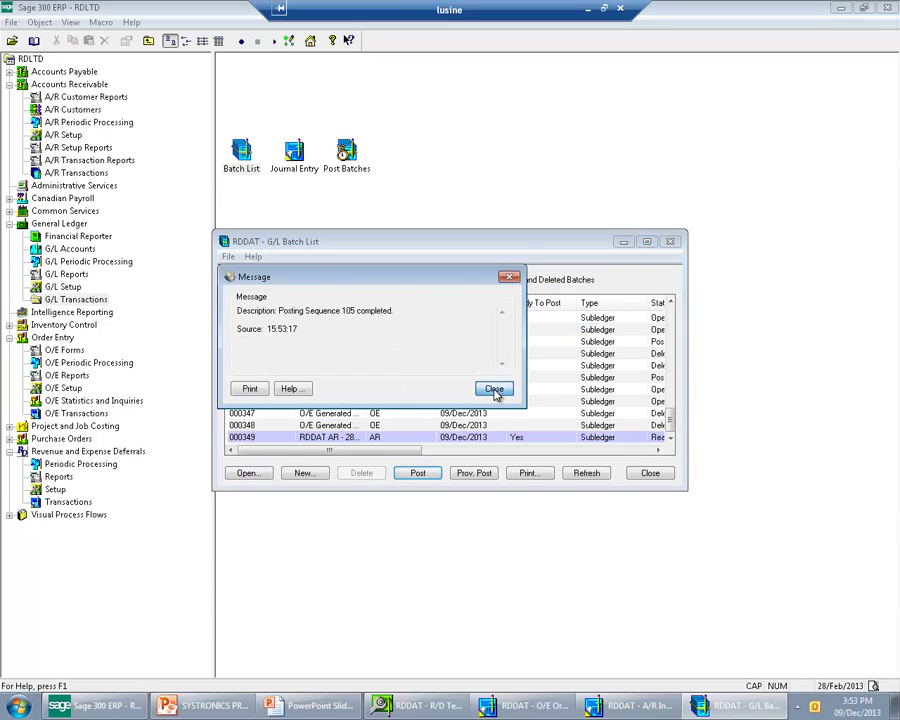
click(494, 390)
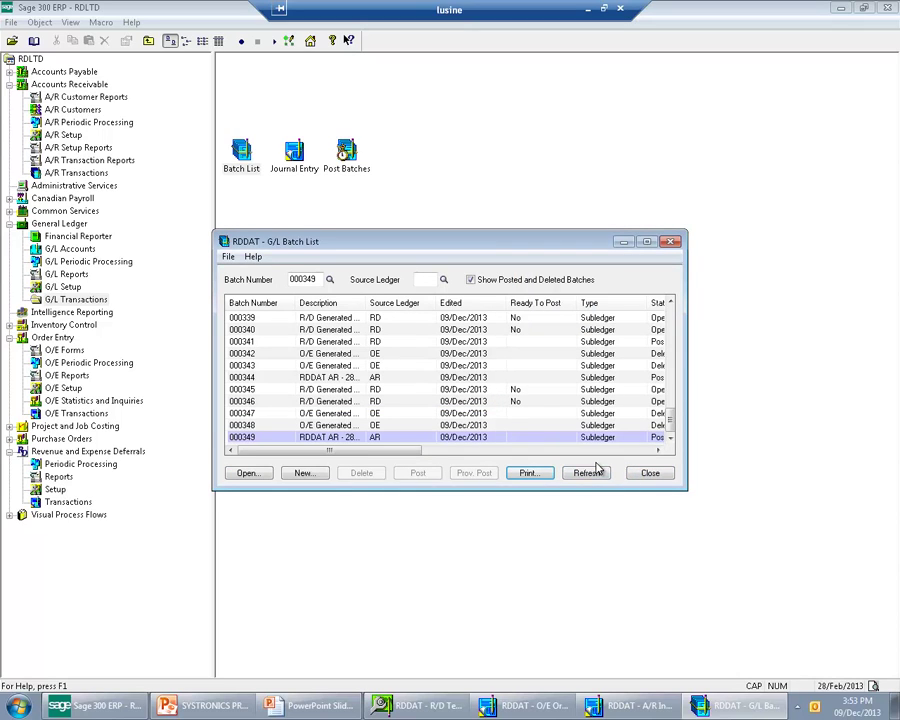
- Run Deferral Processing for Revenue and Expense Deferrals and review the deferral and recognition messages
click(107, 468)
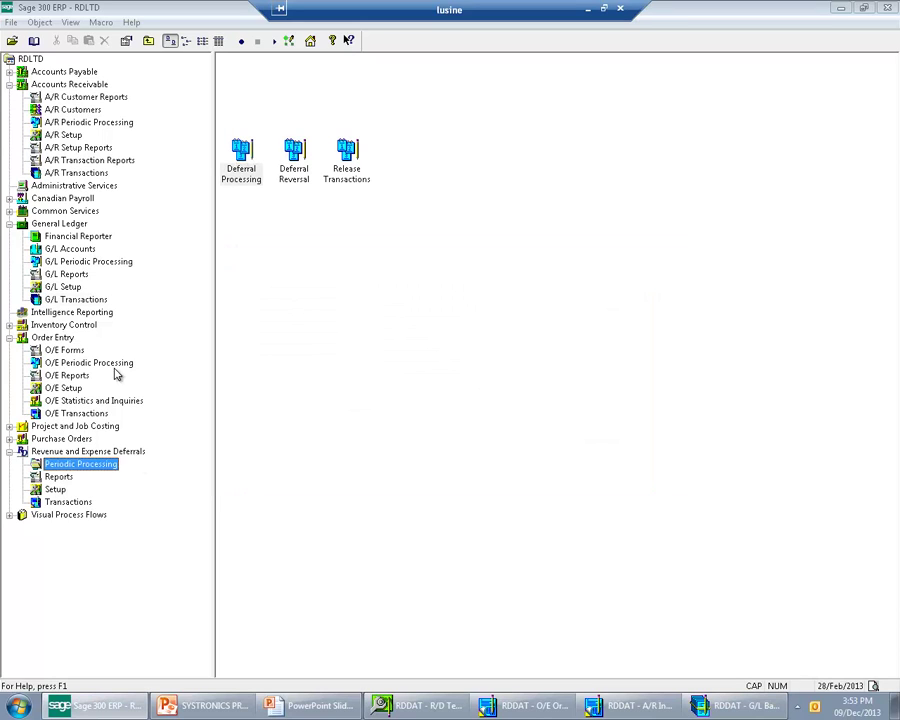
double_click(240, 176)
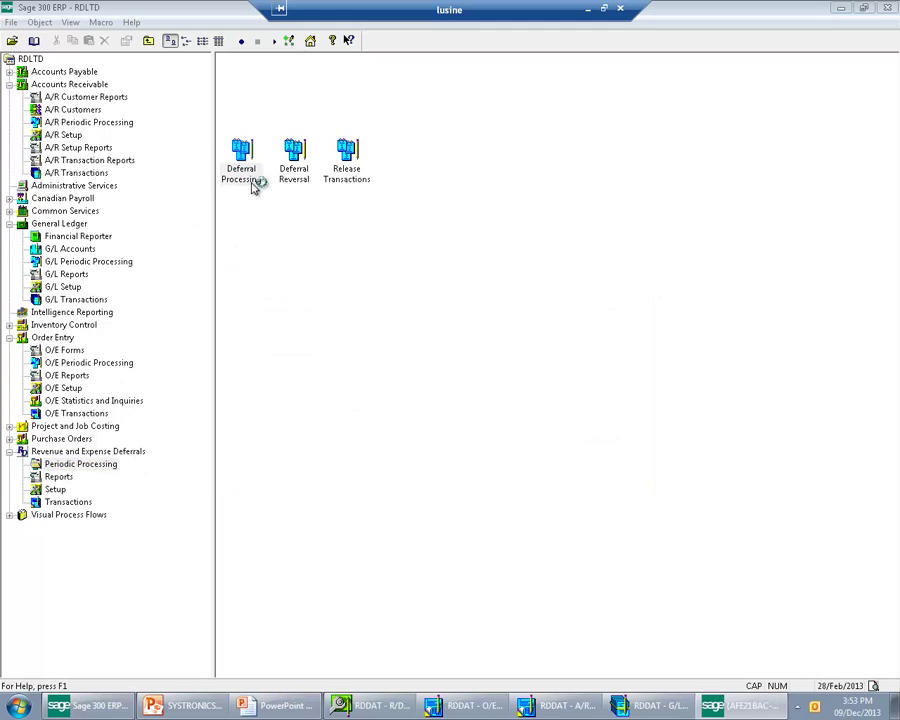
click(368, 403)
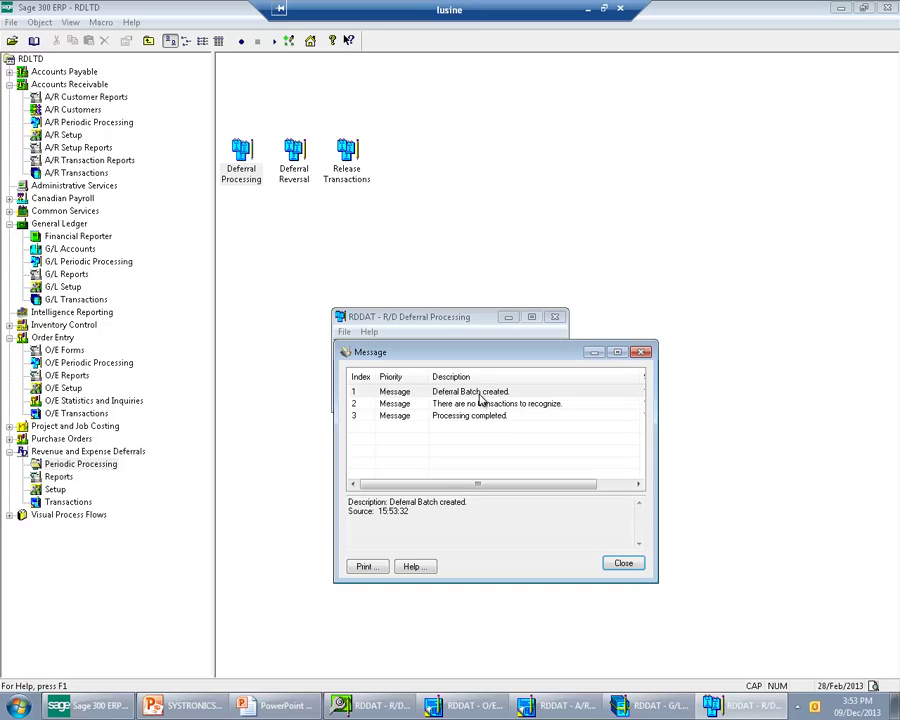
click(480, 393)
click(479, 405)
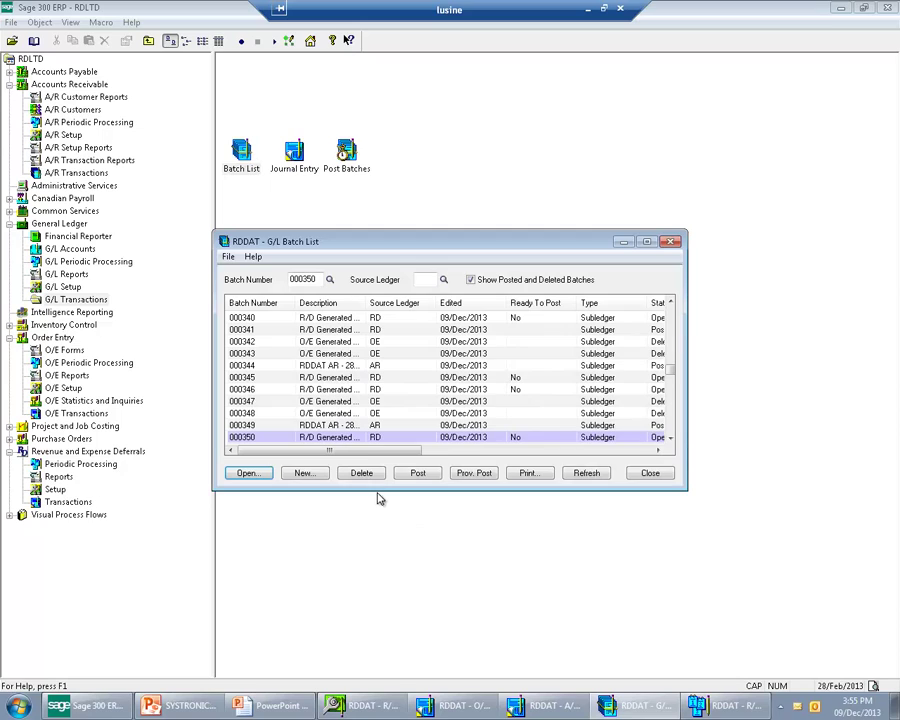
- Open generated deferral batch 000350 from the G/L Batch List, examine its account lines and debit amounts, and close the entry
click(364, 444)
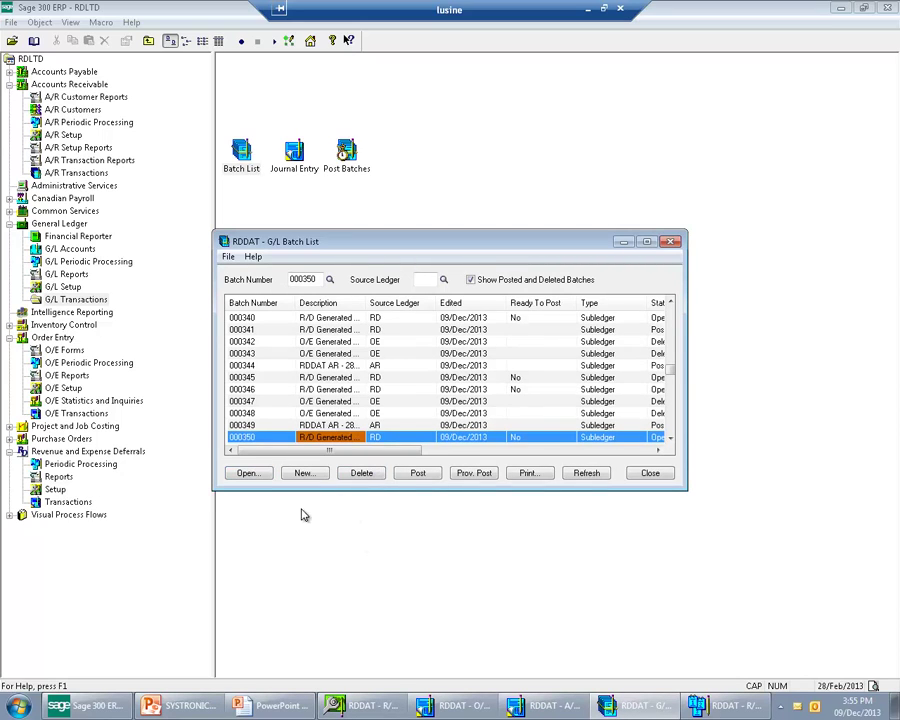
click(252, 476)
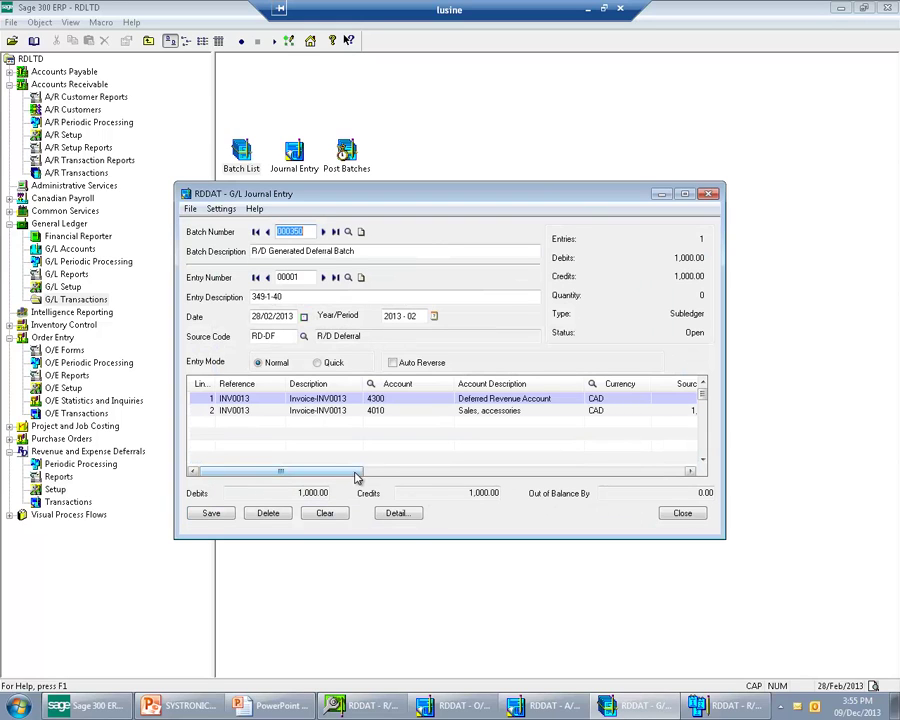
drag(358, 474, 382, 474)
click(658, 413)
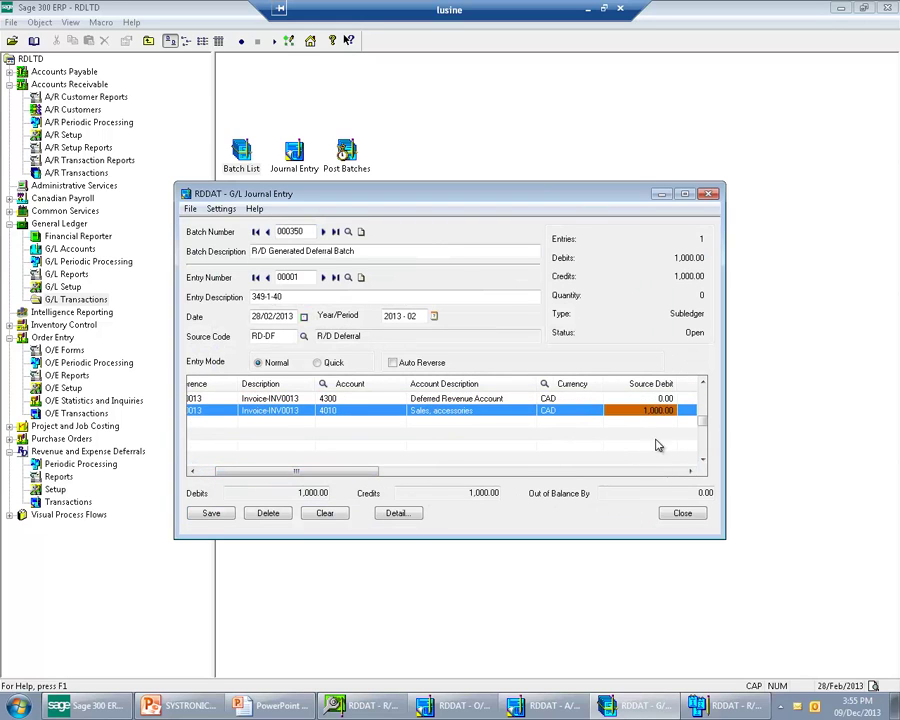
click(683, 516)
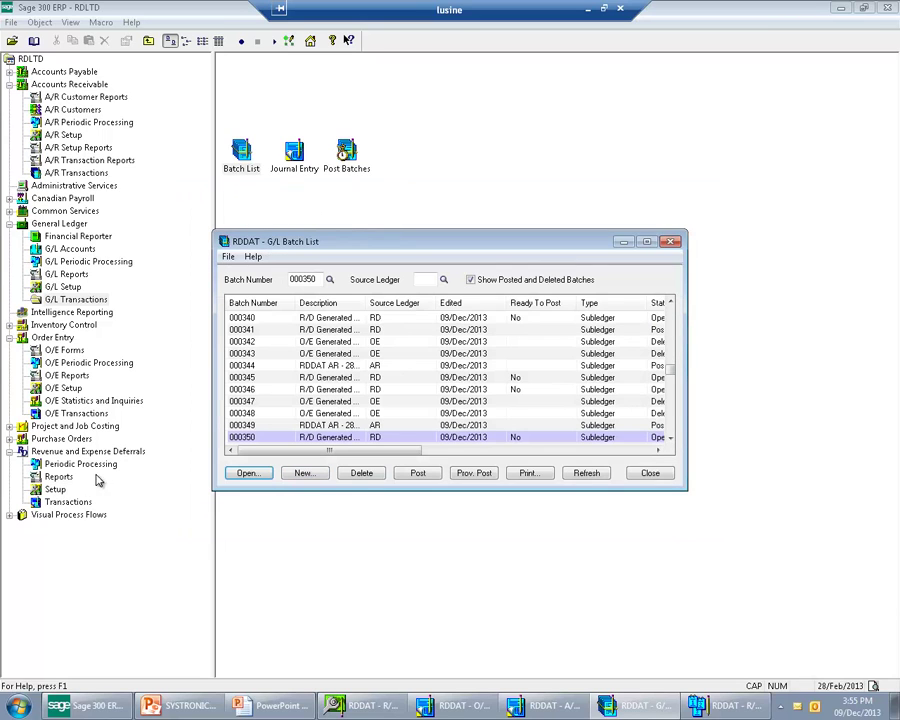
- List all deferral transactions in R/D Transactions Inquiry and open the details of the one from source batch 000349
click(62, 503)
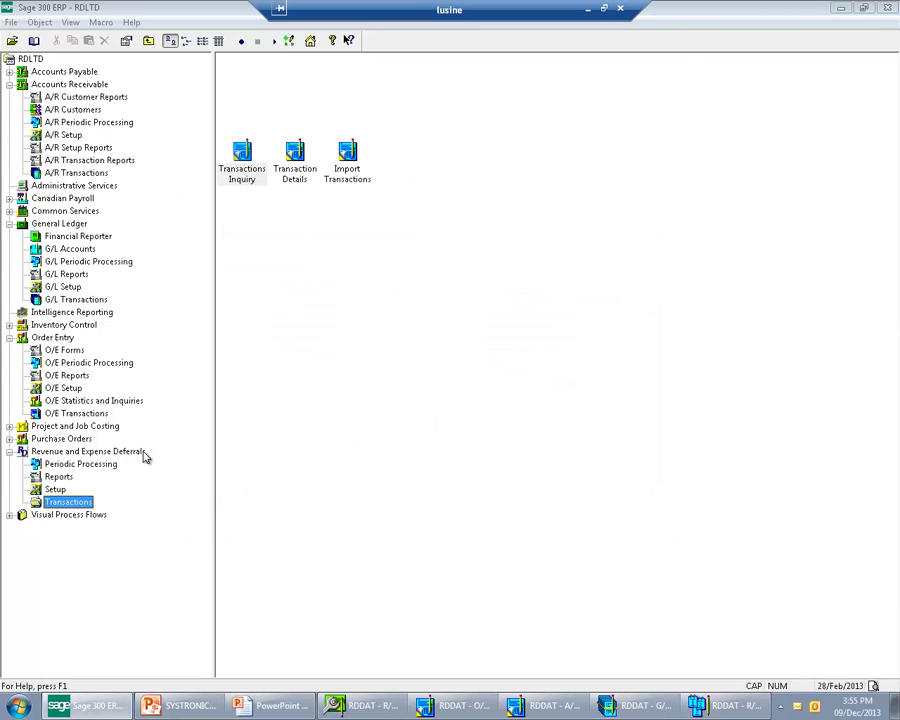
double_click(248, 165)
click(640, 341)
click(492, 463)
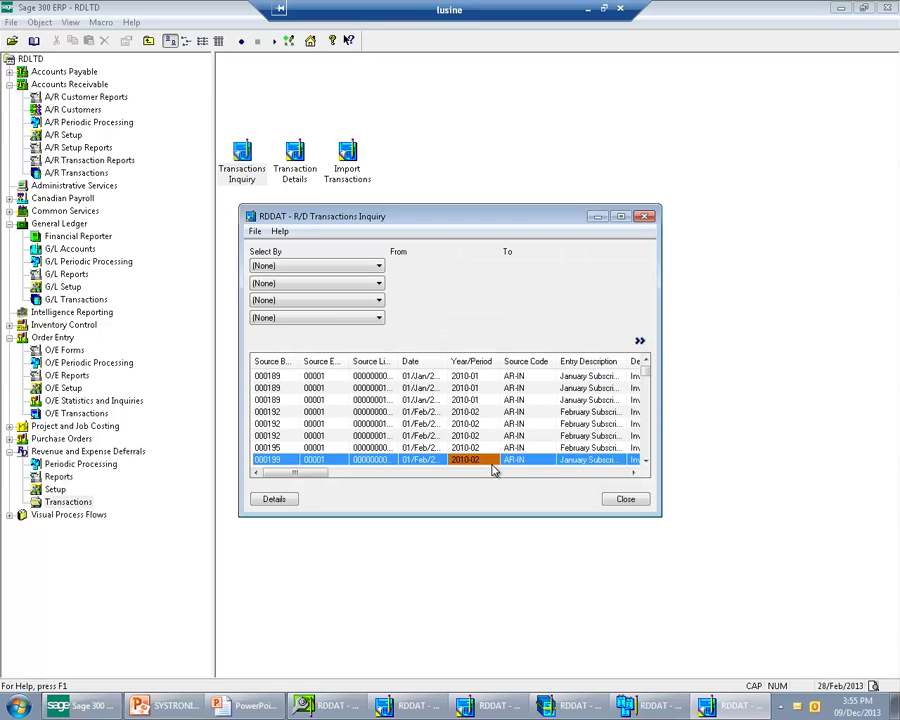
scroll(487, 472, down, 10)
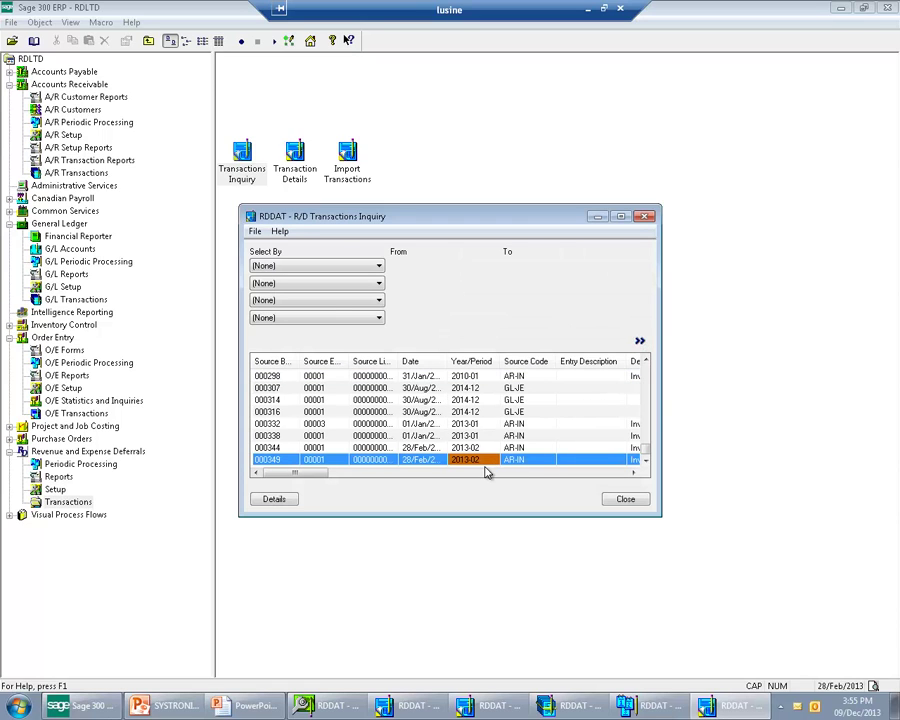
click(274, 499)
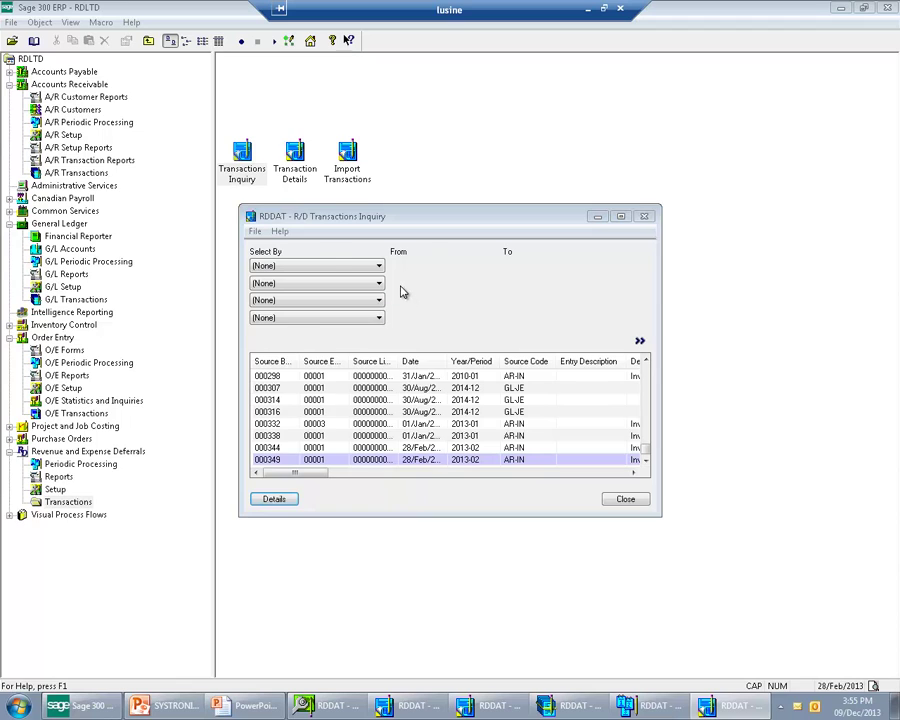
- Examine the transaction's deferral settings, including the Deferred To date and the template
click(372, 299)
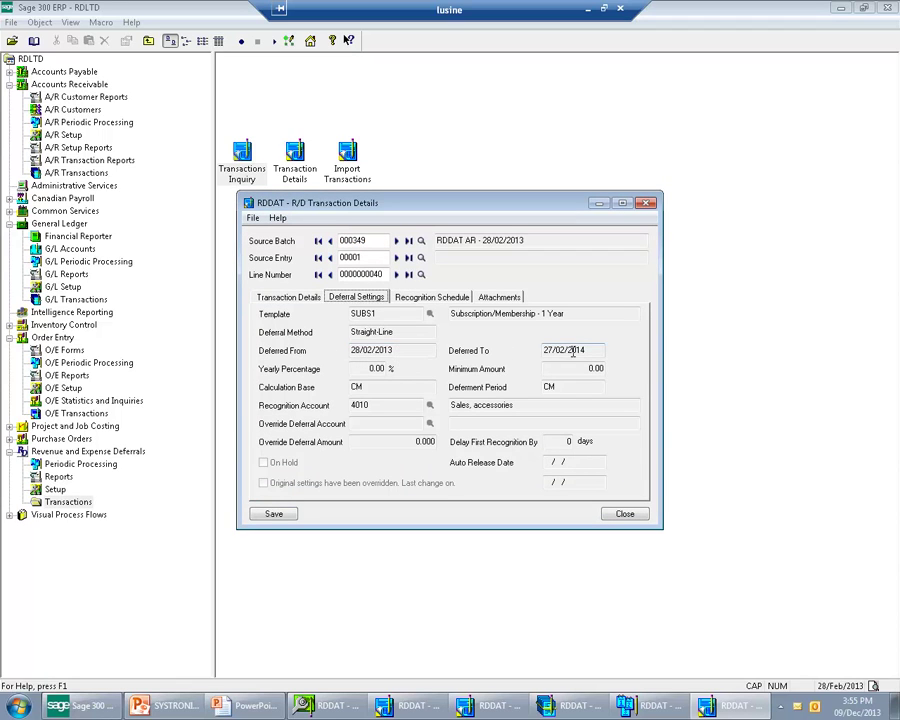
drag(588, 347, 529, 349)
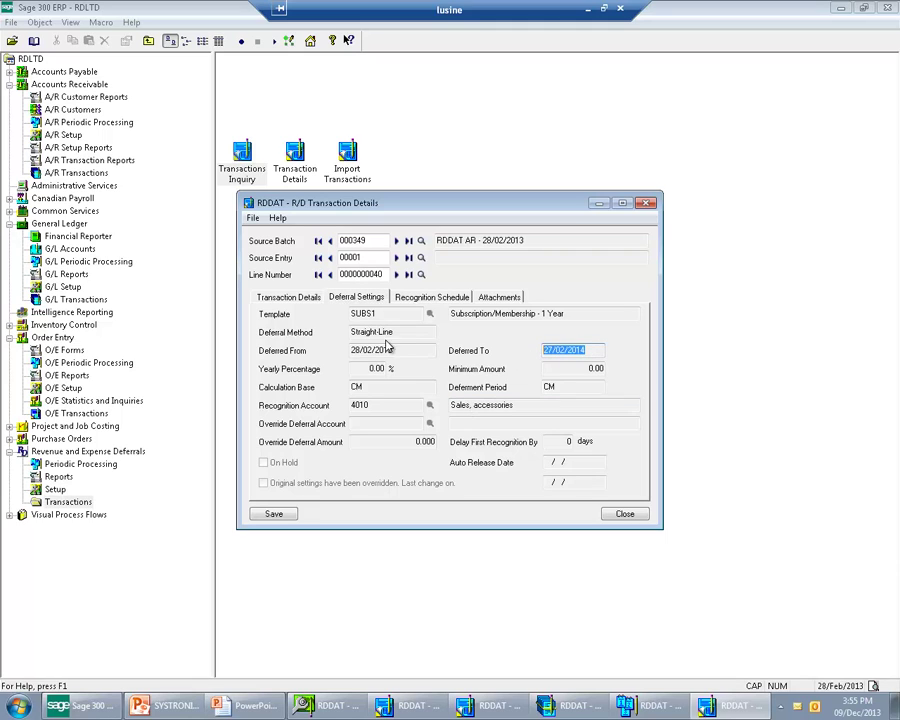
click(362, 313)
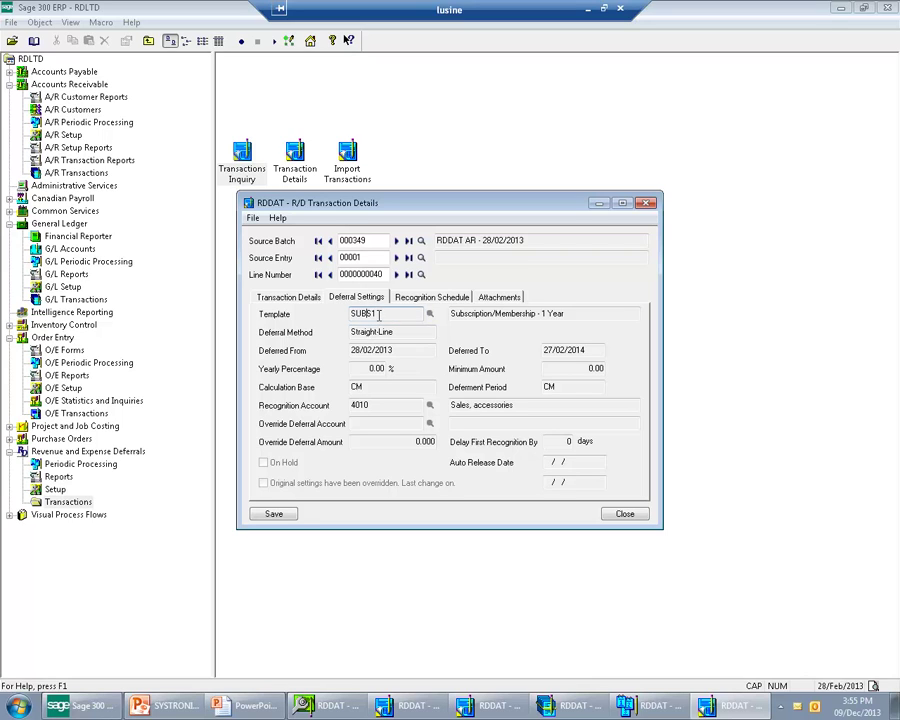
- Examine the dates and amounts in the transaction's recognition schedule
click(422, 297)
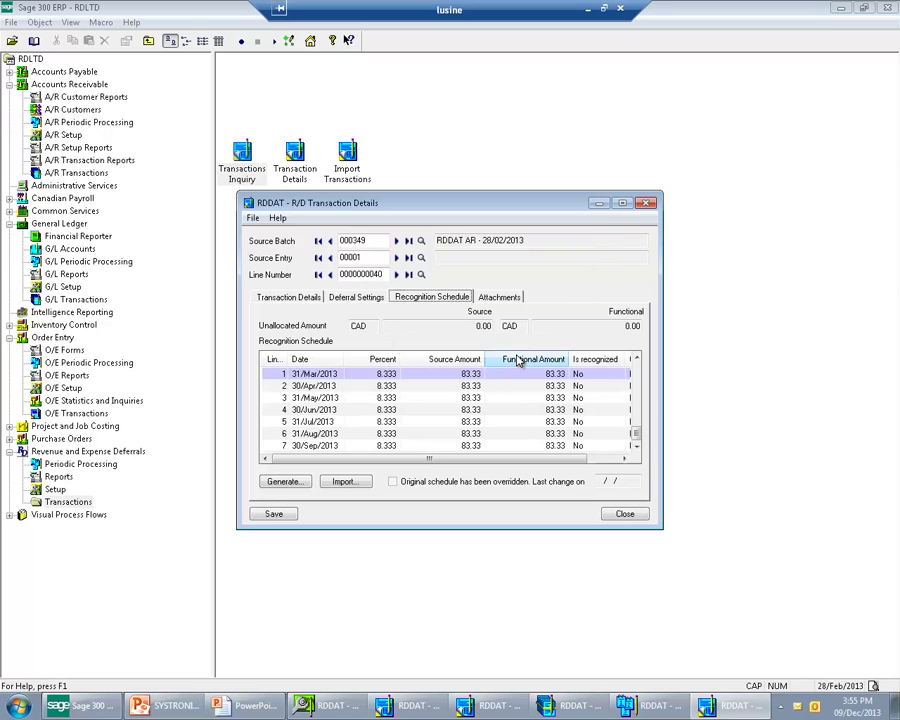
click(479, 459)
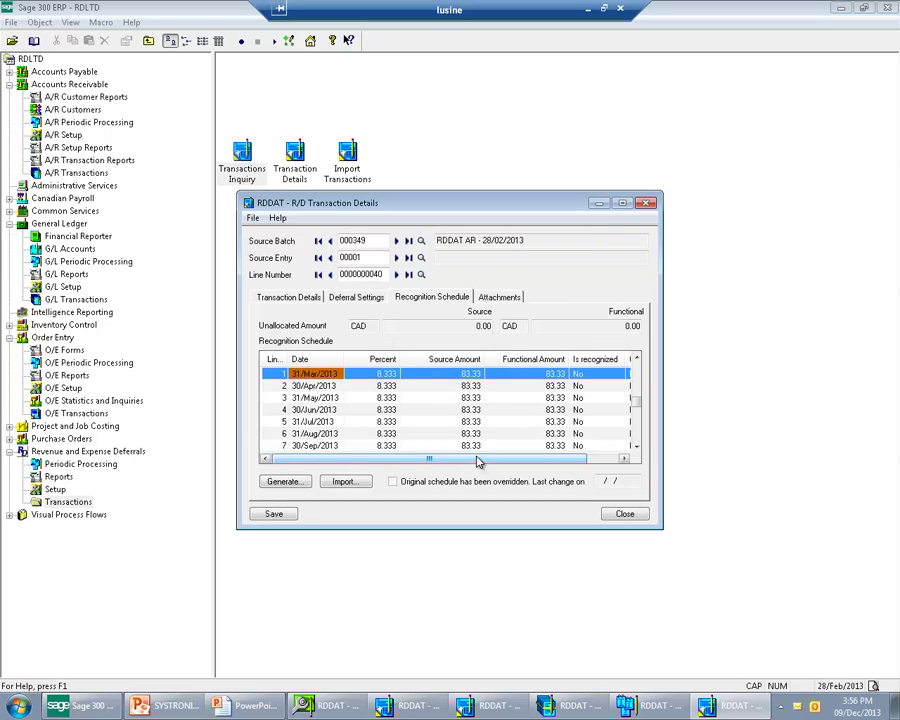
click(518, 421)
key(Up)
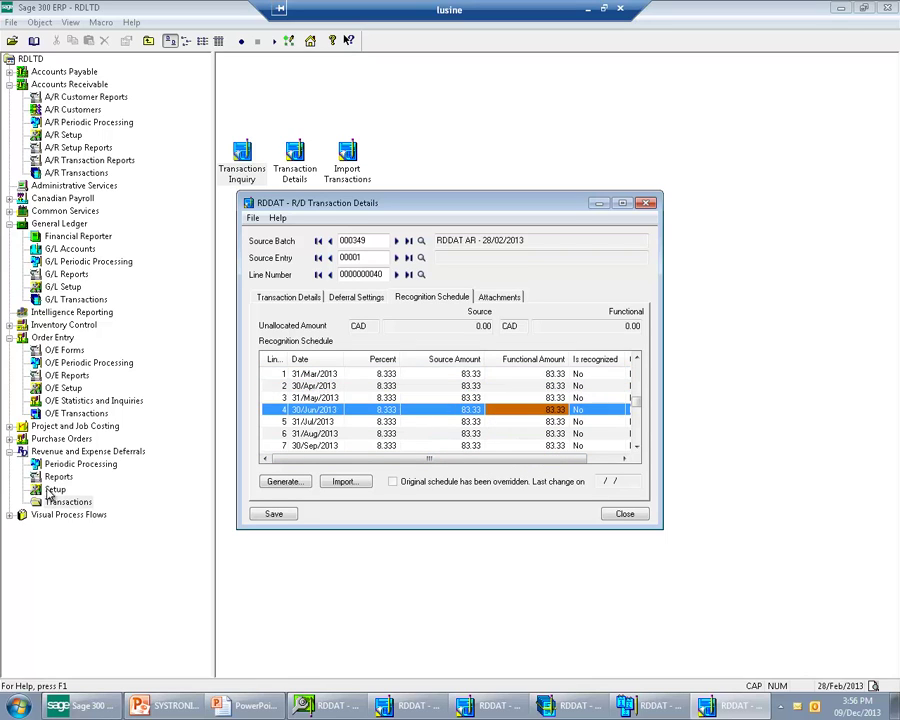
- Check the beginning and ending partial period settings in the R/D processing options, and close the options
click(47, 491)
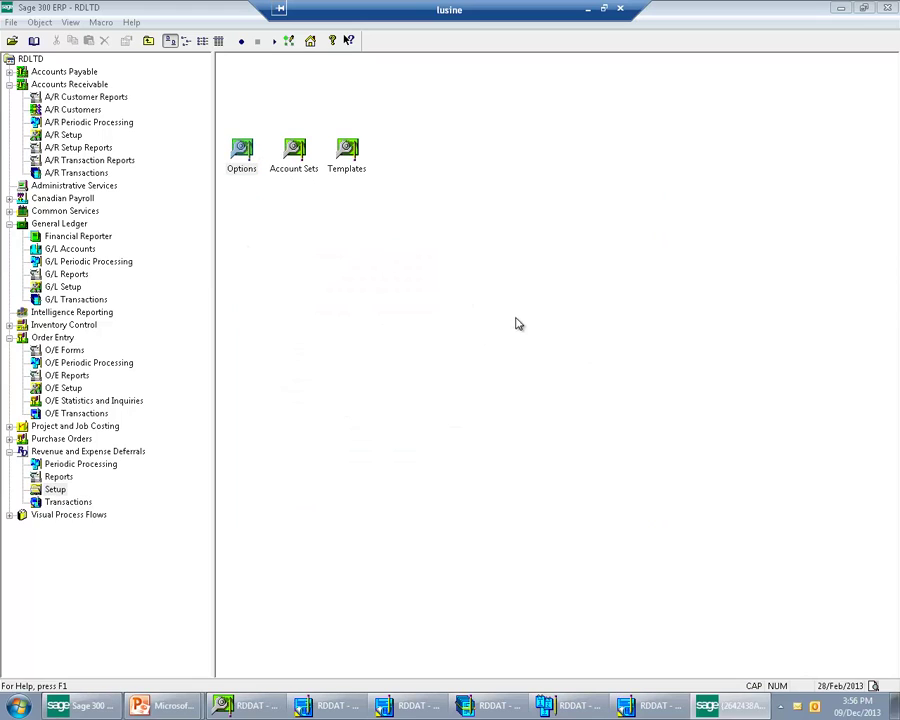
click(488, 251)
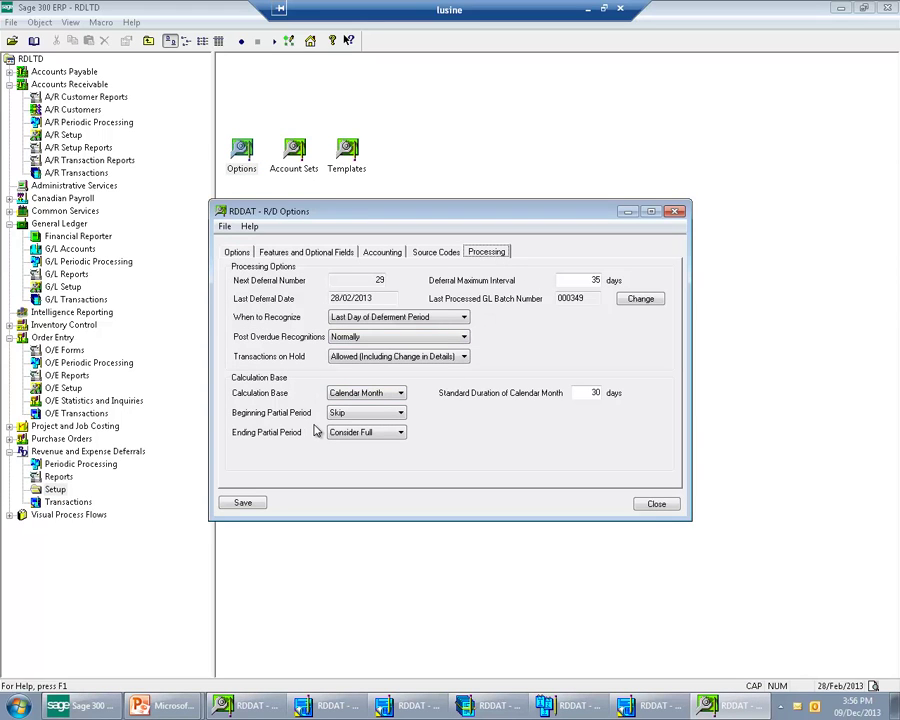
click(660, 507)
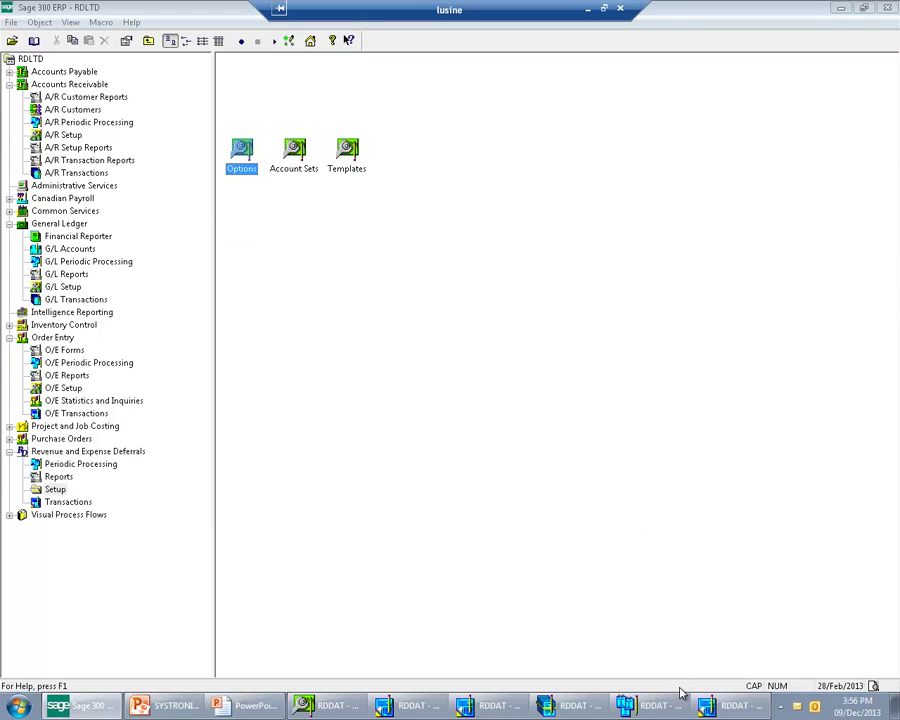
- Return to the recognition schedule, check its 31/Mar/2013 line, and close the transaction details and the inquiry
mouse_move(707, 708)
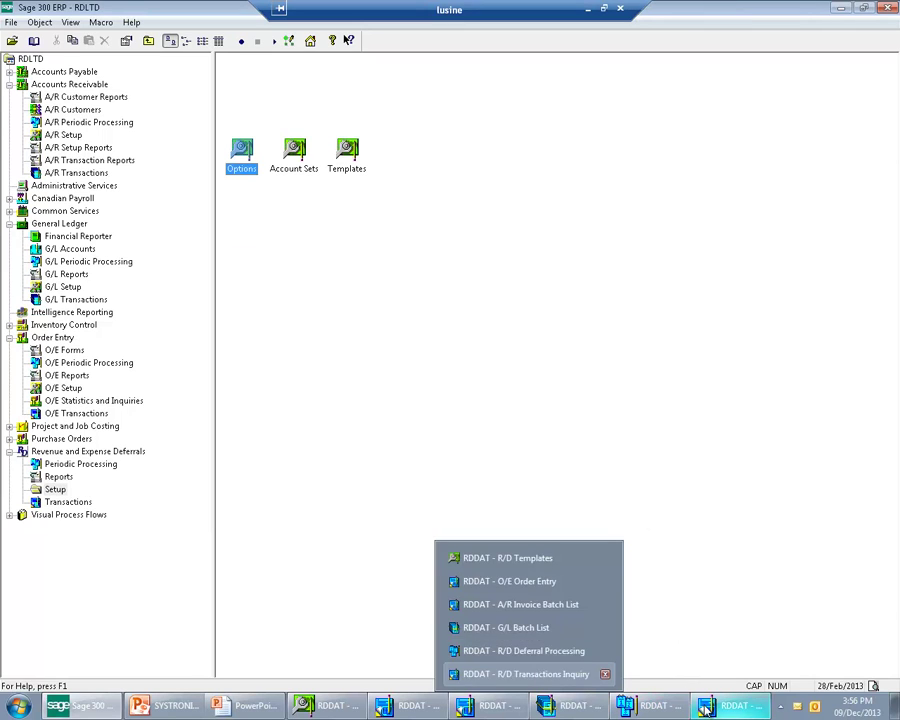
click(524, 674)
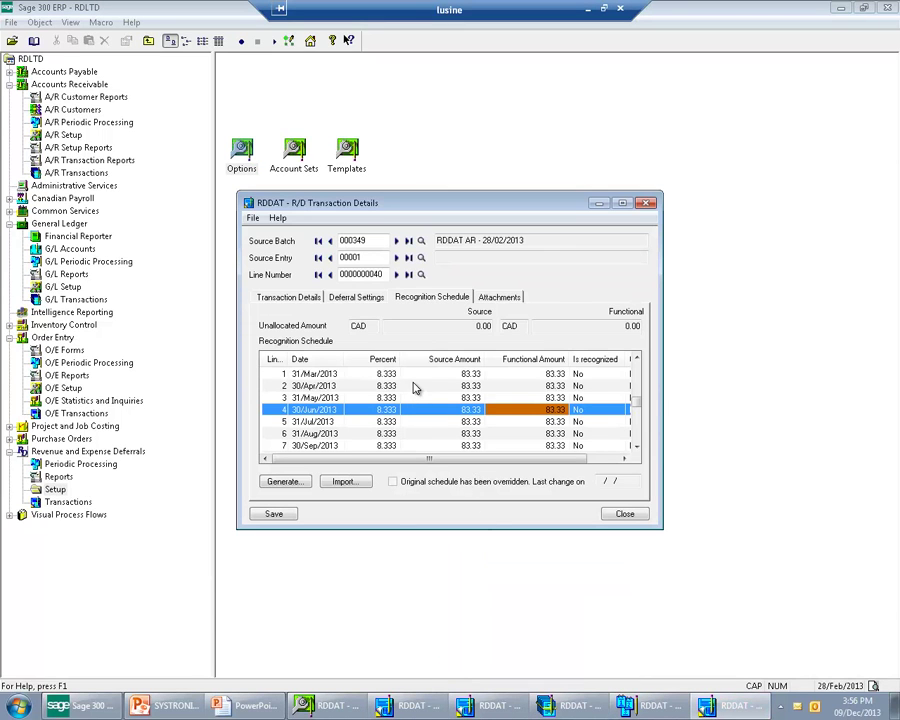
click(414, 375)
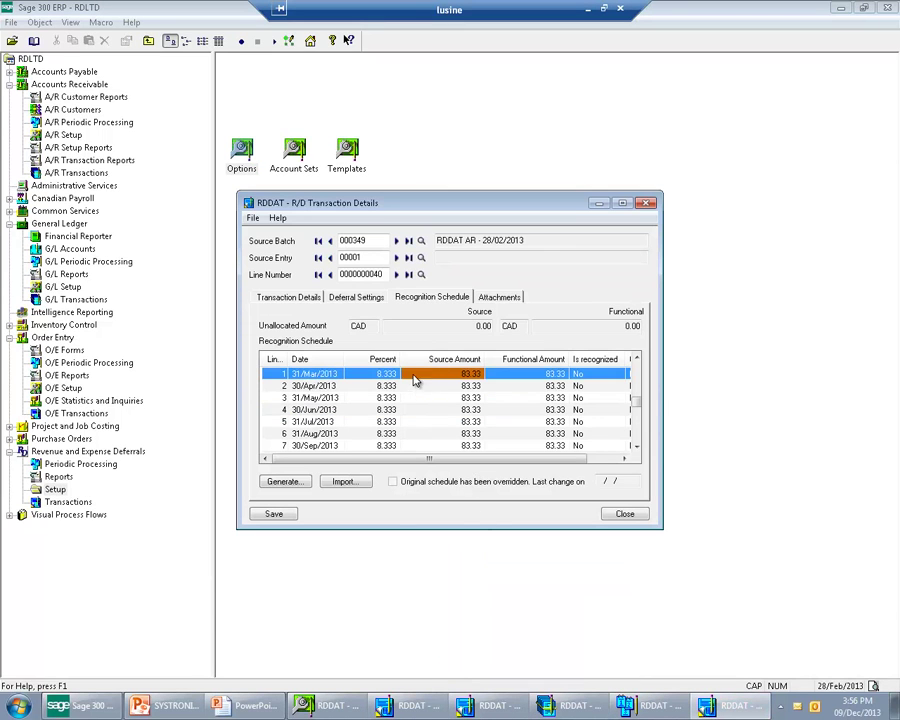
click(622, 515)
click(627, 497)
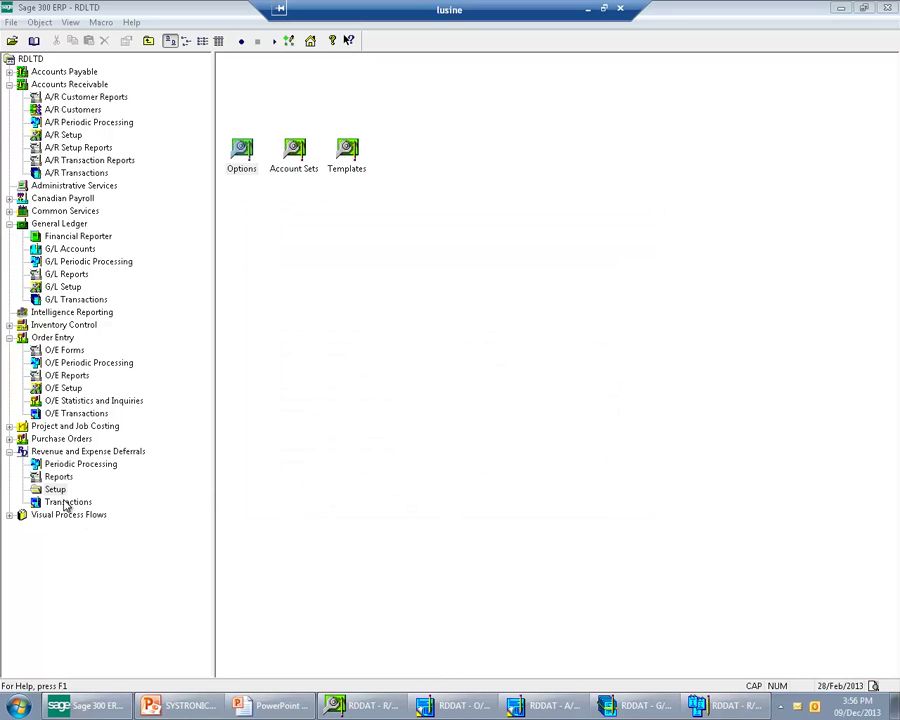
- Open the Revenue Flash report from the Revenue and Expense Deferrals reports
click(58, 477)
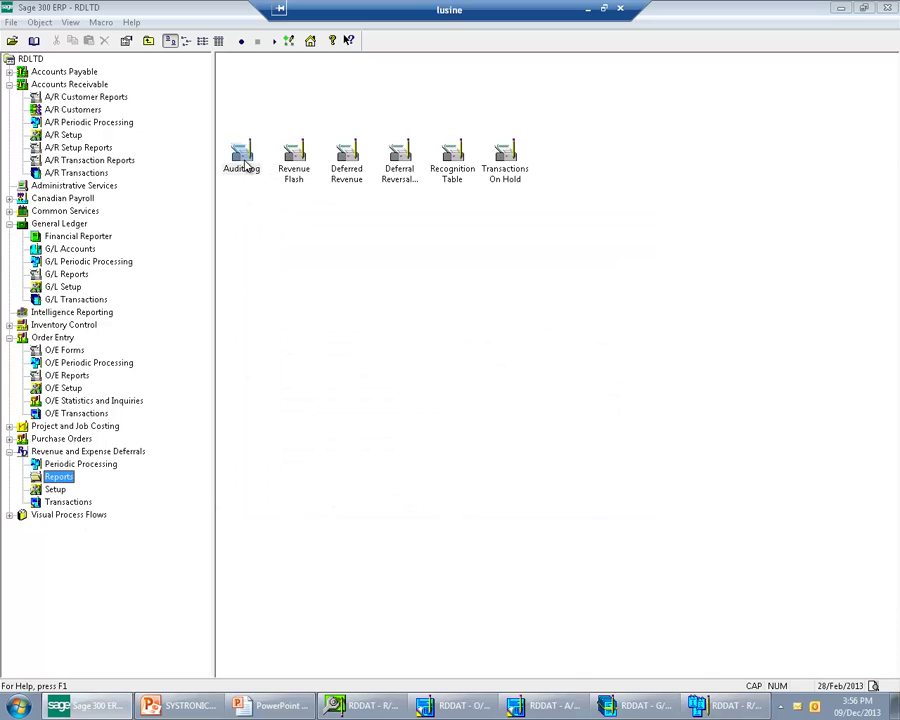
click(297, 174)
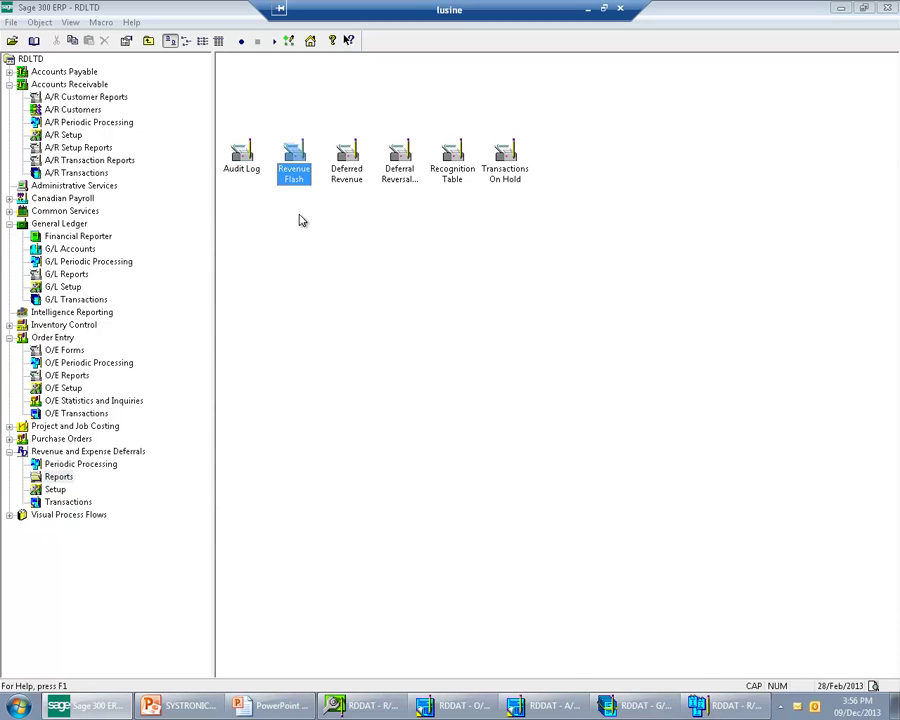
double_click(308, 180)
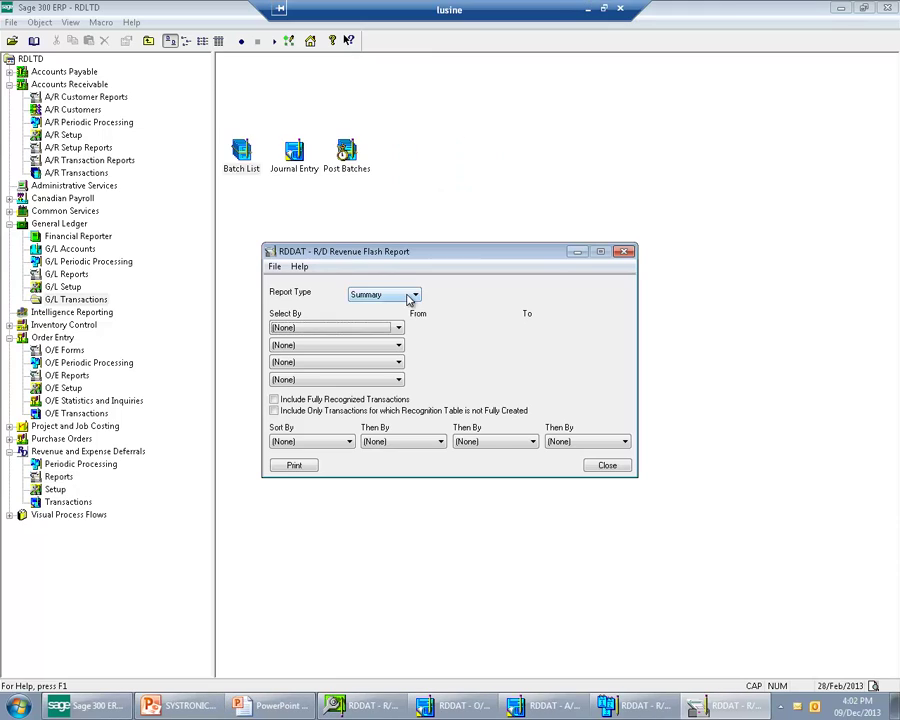
- Print the summary Revenue Flash report for G/L source batch number 000338 only
click(410, 297)
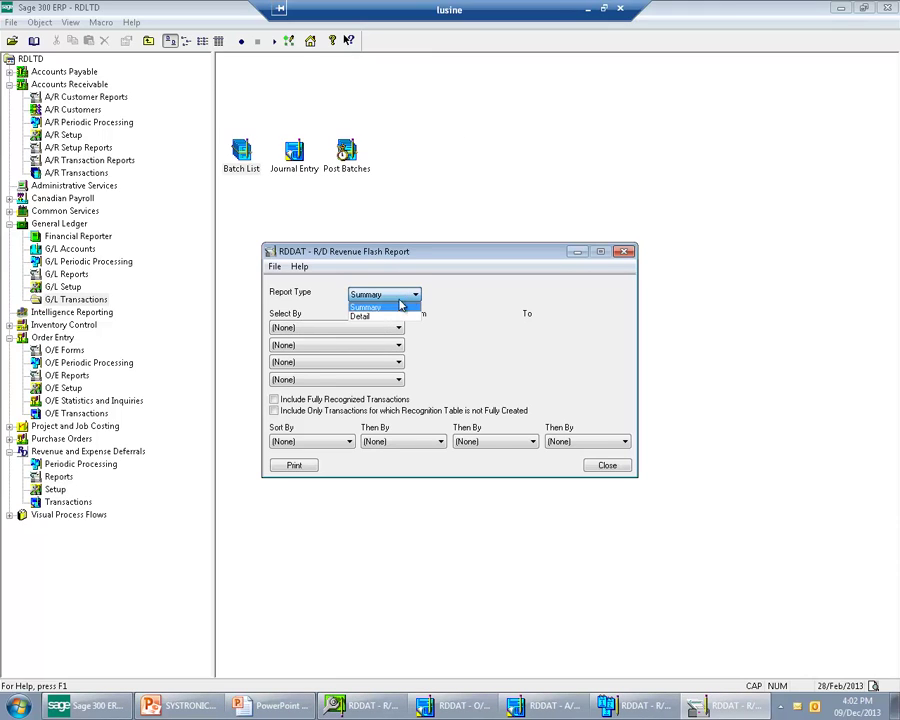
click(314, 334)
click(315, 331)
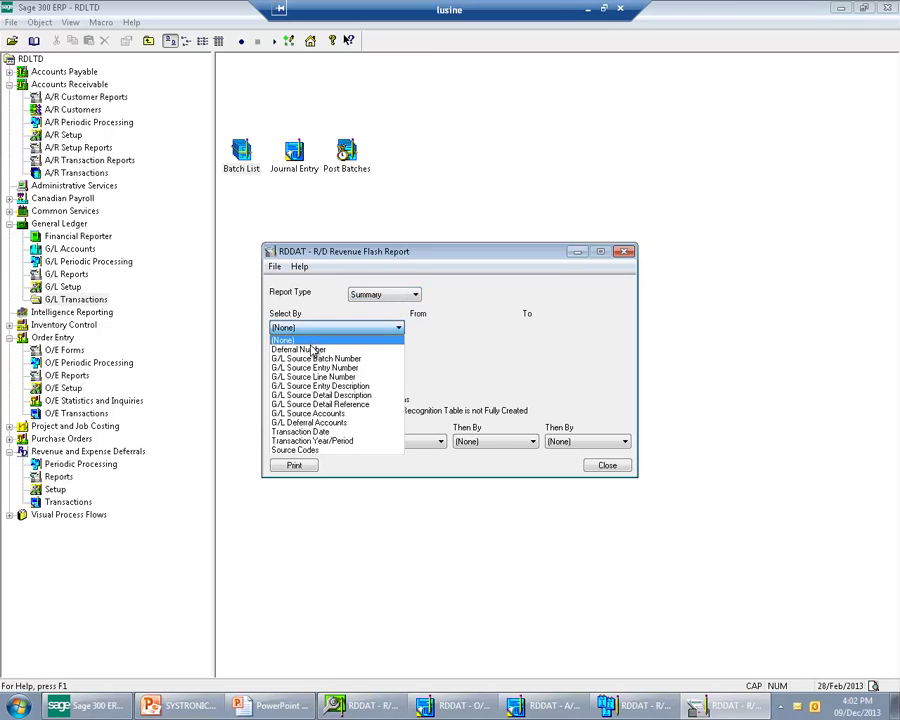
click(313, 360)
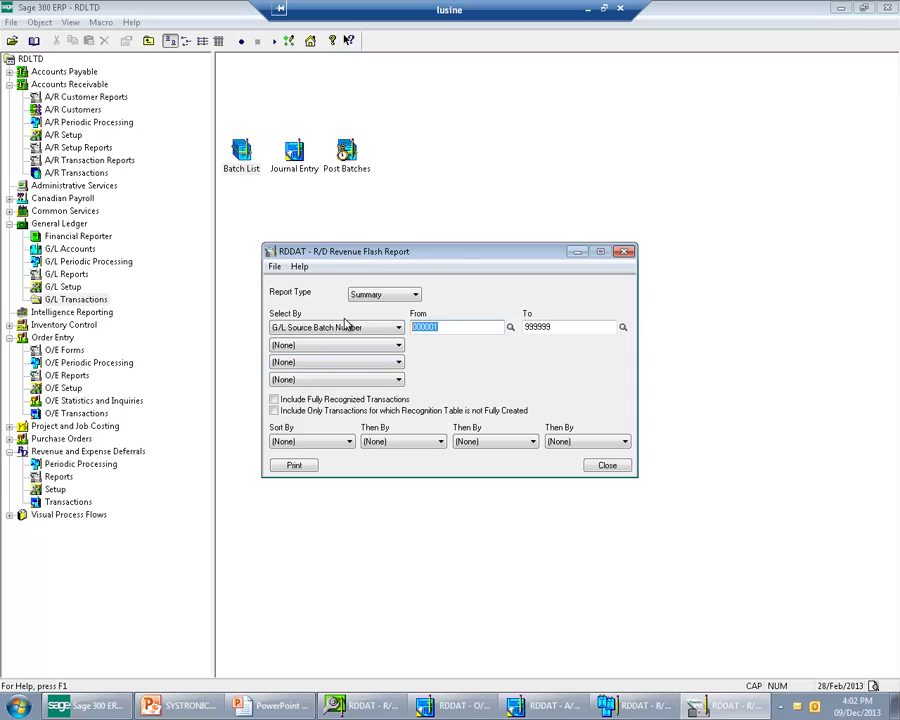
text(000338)
key(Tab)
text(000338)
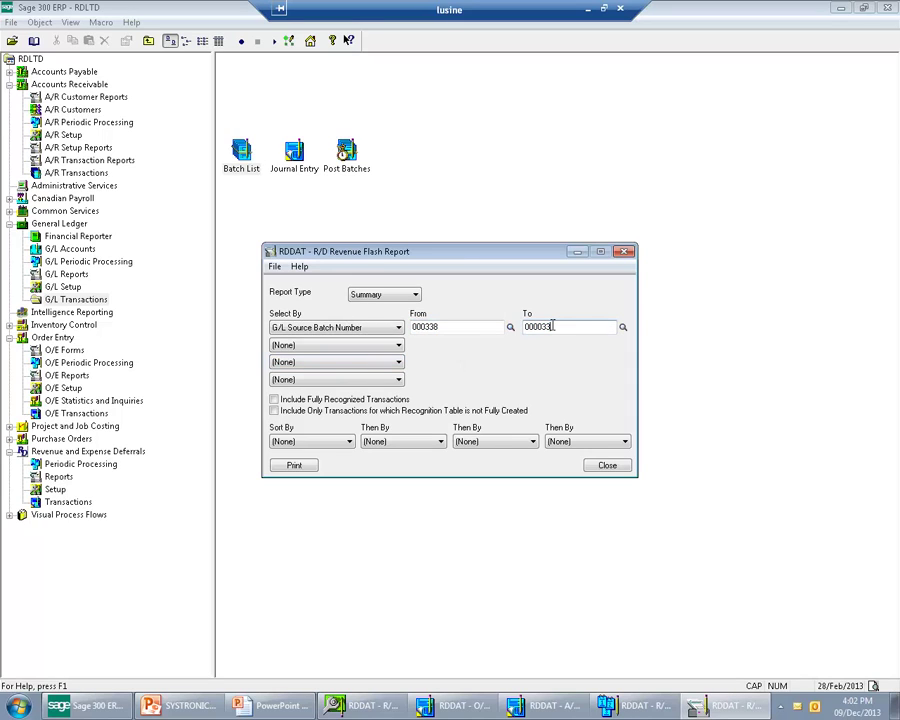
click(306, 465)
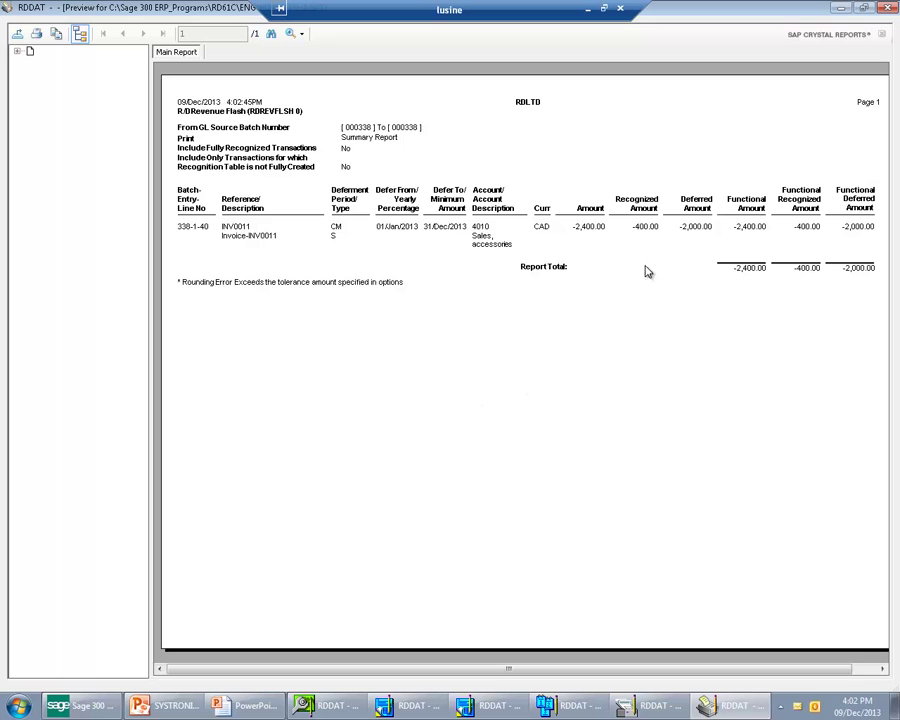
- Examine the amount, recognized and deferred columns and their functional equivalents in the summary report, and close the preview
click(596, 230)
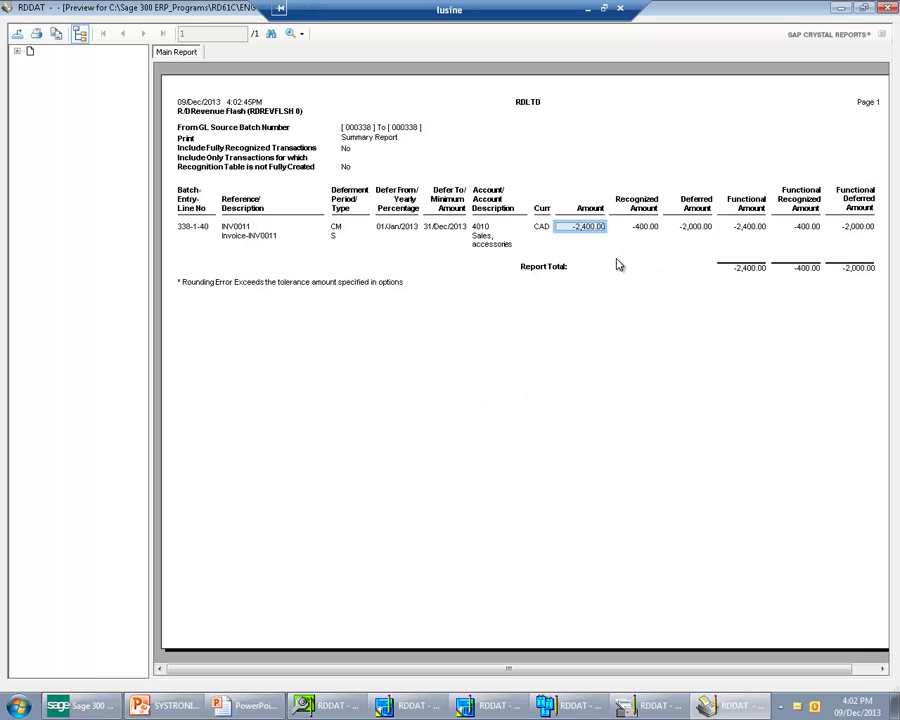
click(639, 227)
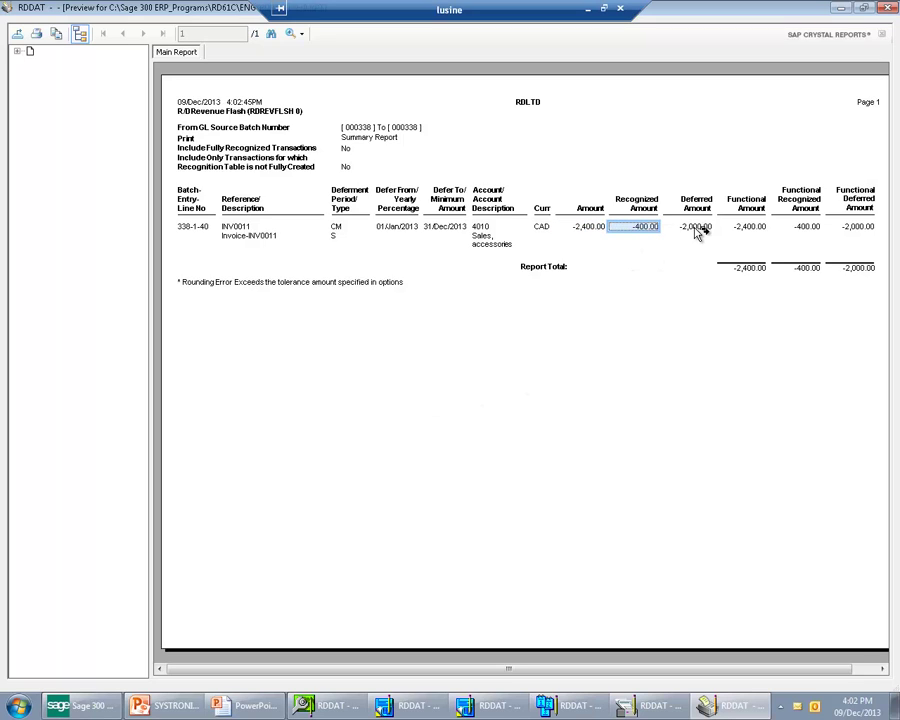
click(695, 228)
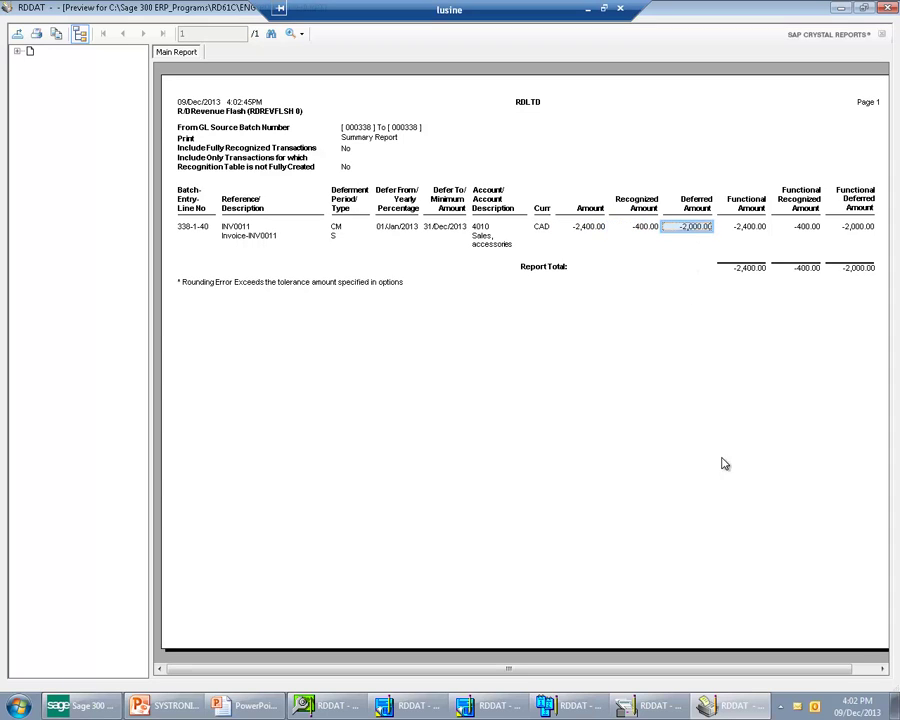
click(880, 669)
click(880, 669)
click(880, 669)
click(880, 669)
click(727, 230)
click(783, 229)
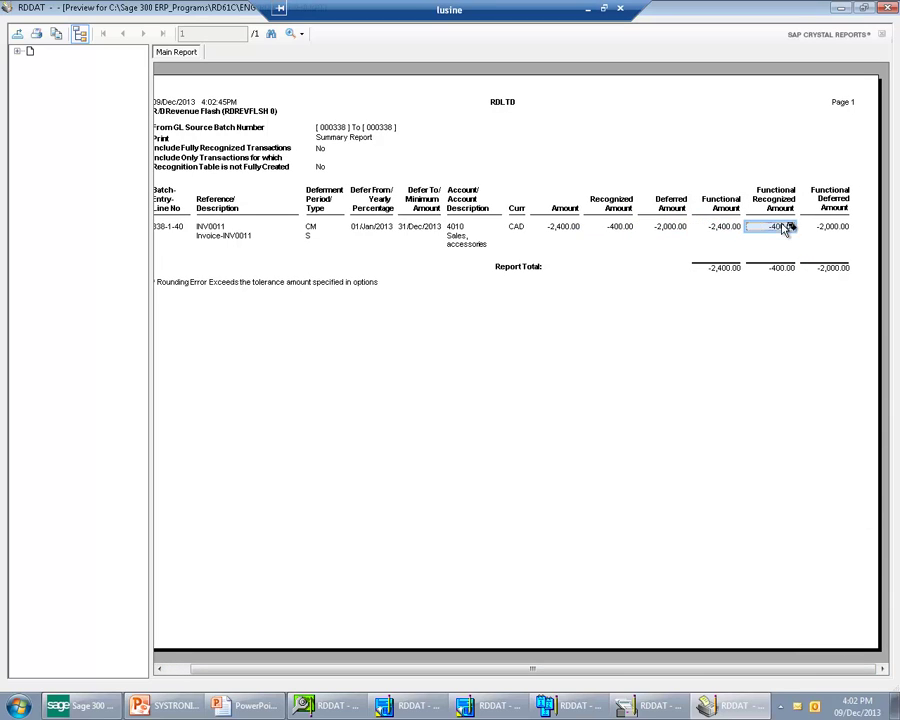
click(833, 228)
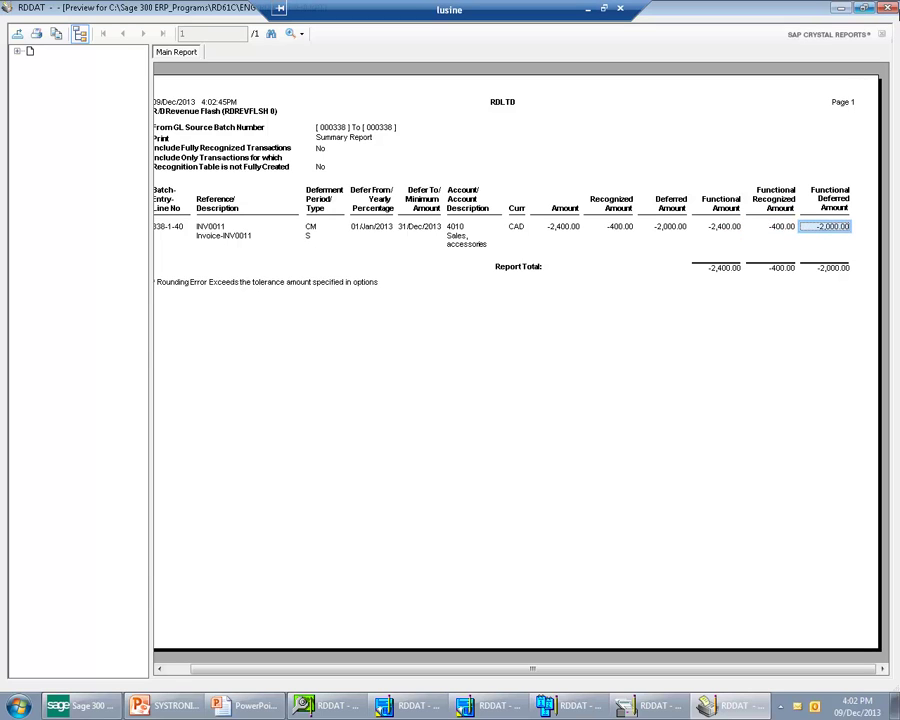
click(620, 8)
- Print the Revenue Flash report again as a Detail report, check the deferred amount for INV0011, and close the preview
click(412, 294)
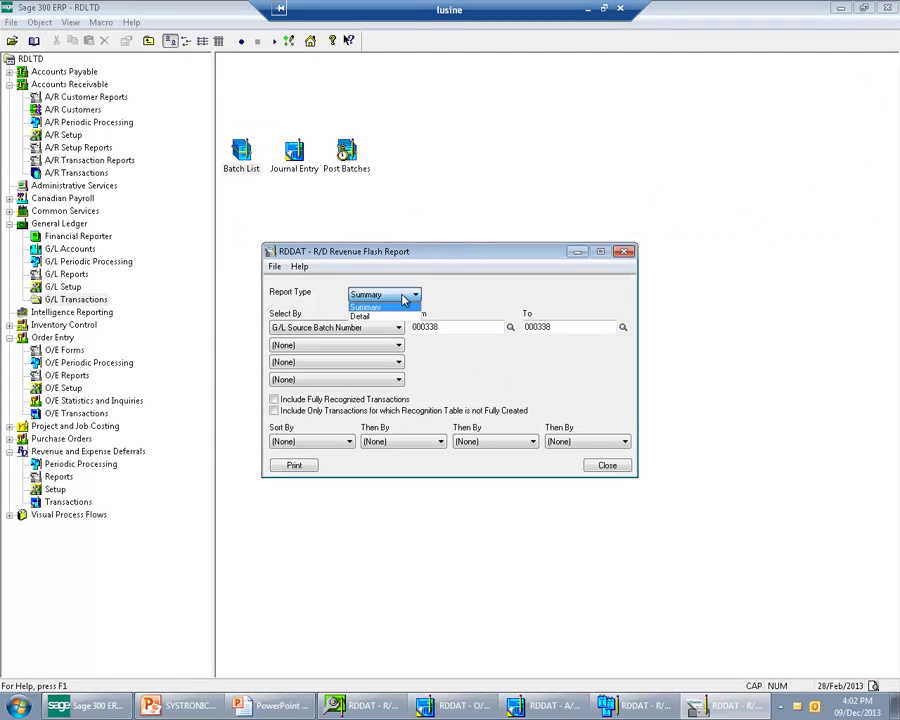
click(374, 317)
click(293, 466)
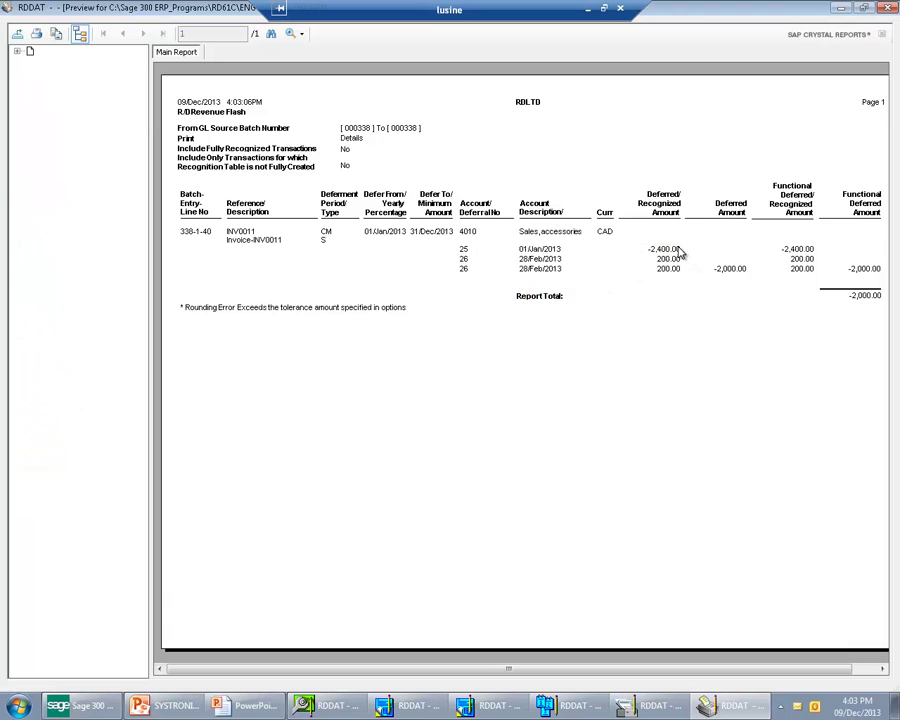
click(678, 249)
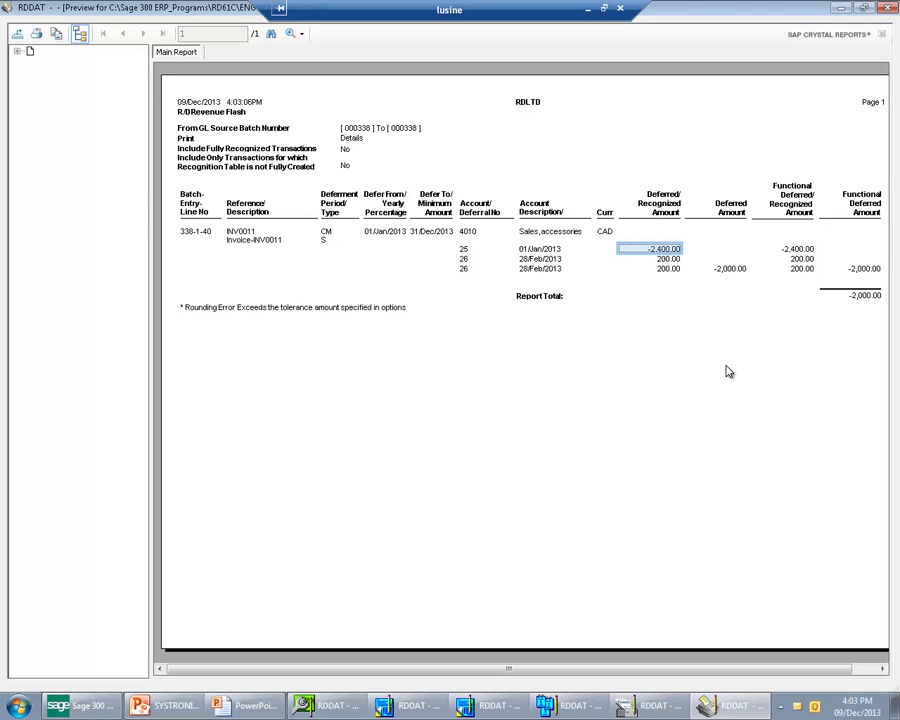
click(887, 8)
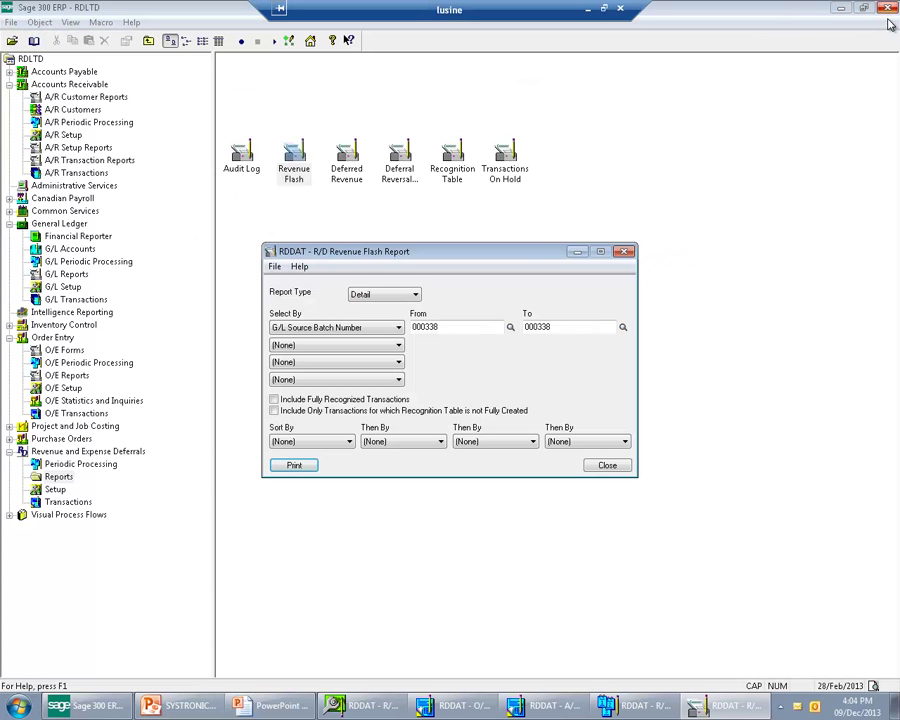
- Print the Deferred Revenue report for G/L source batch number 000338 only, aged as of 28/02/2013
double_click(345, 178)
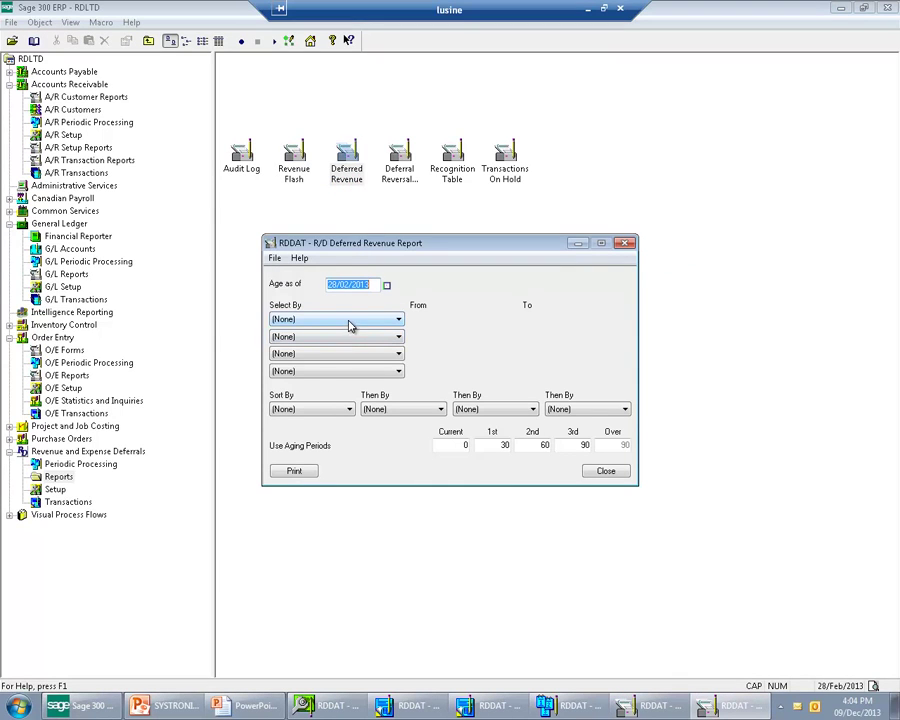
click(350, 322)
click(333, 350)
click(466, 317)
text(0000033)
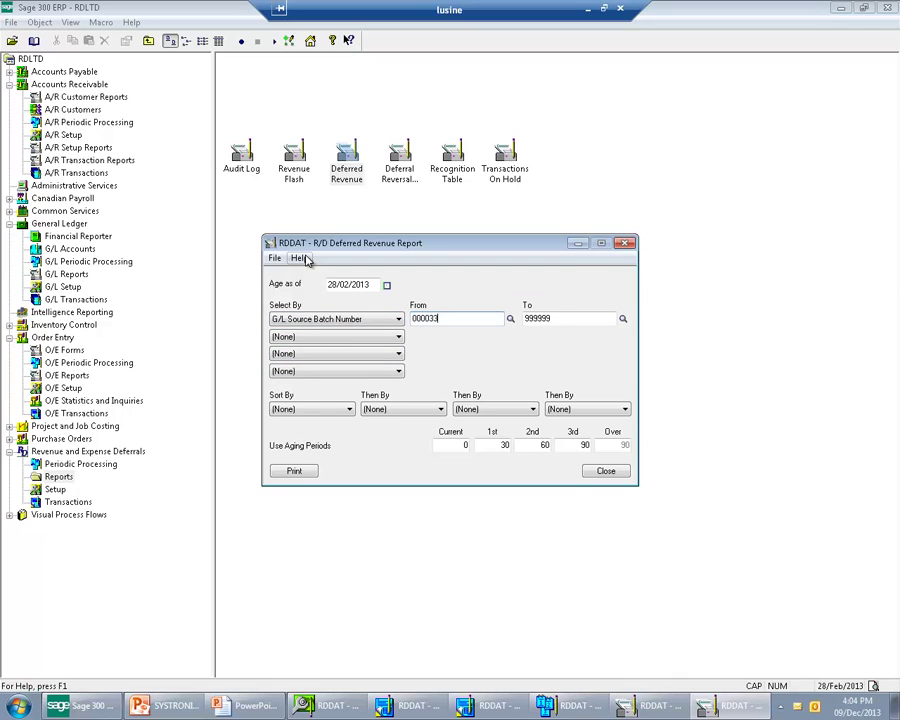
key(Tab)
text(000003)
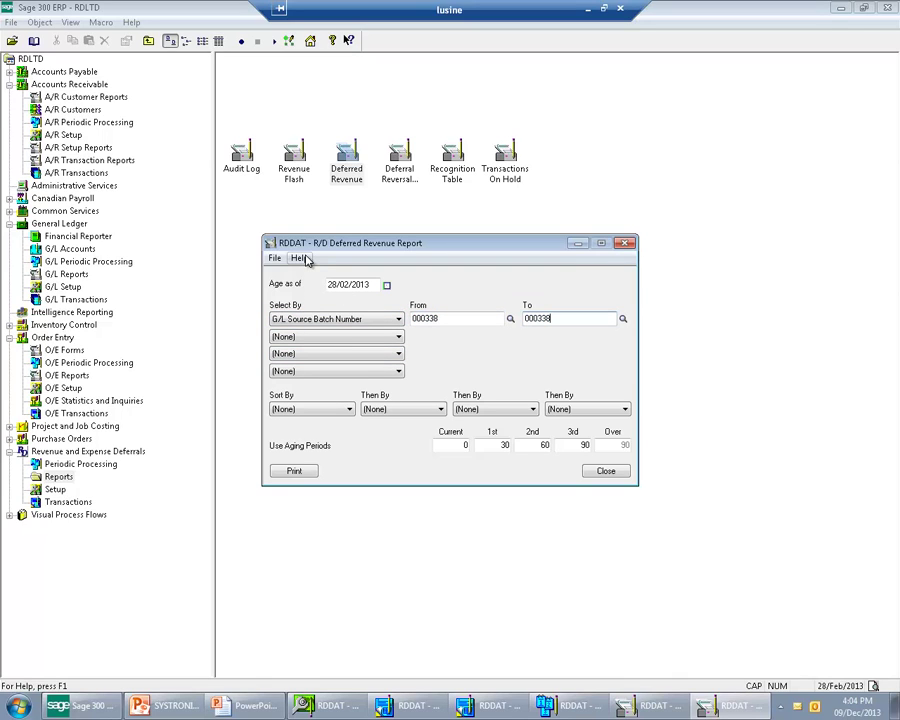
click(294, 470)
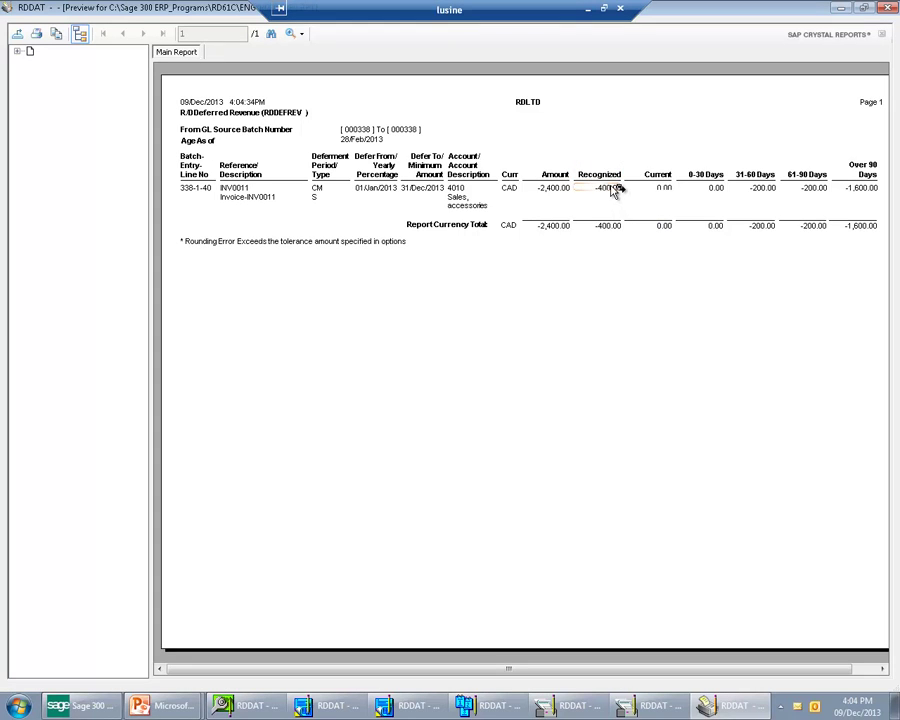
- Check the 31-60 and 61-90 day amounts in the Deferred Revenue report, and close the preview and the report window
click(766, 192)
click(812, 190)
click(893, 8)
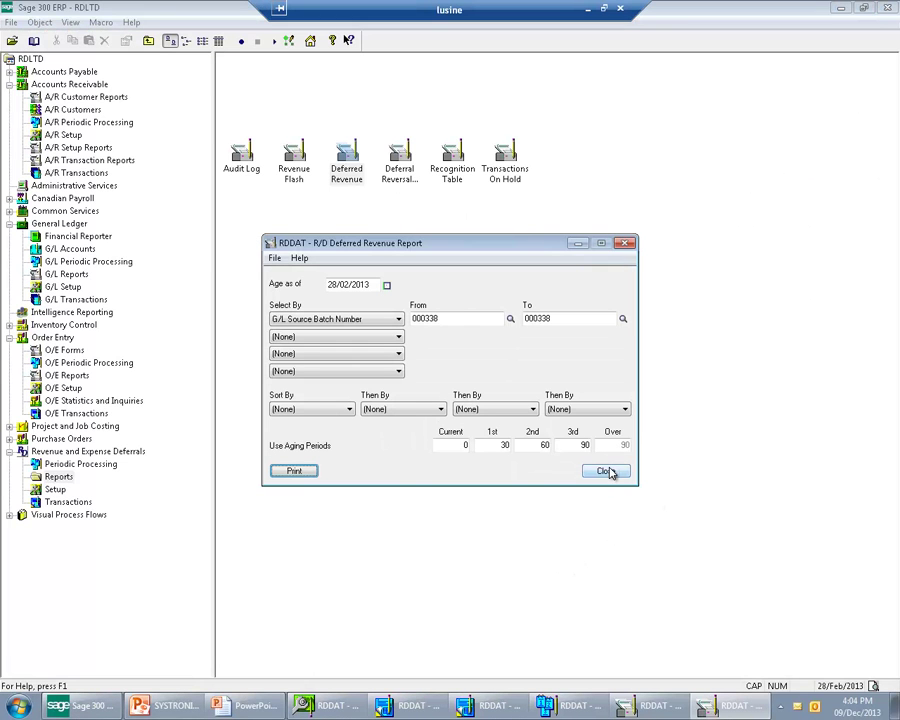
click(608, 472)
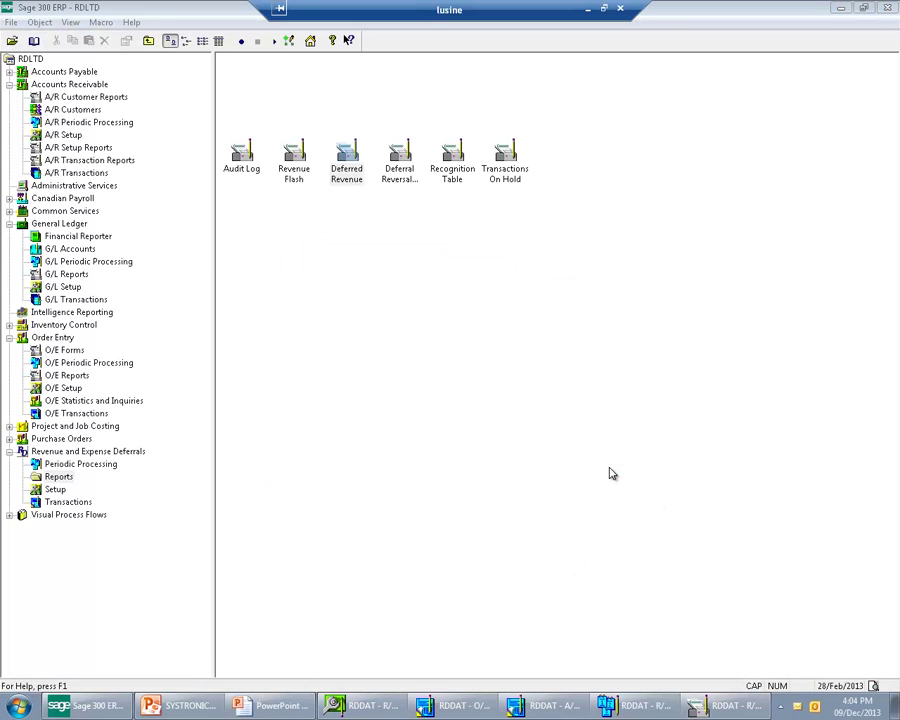
- Print the R/D Audit Log report of type Both for G/L source batch number 000338 only, and close the preview and report window
double_click(241, 163)
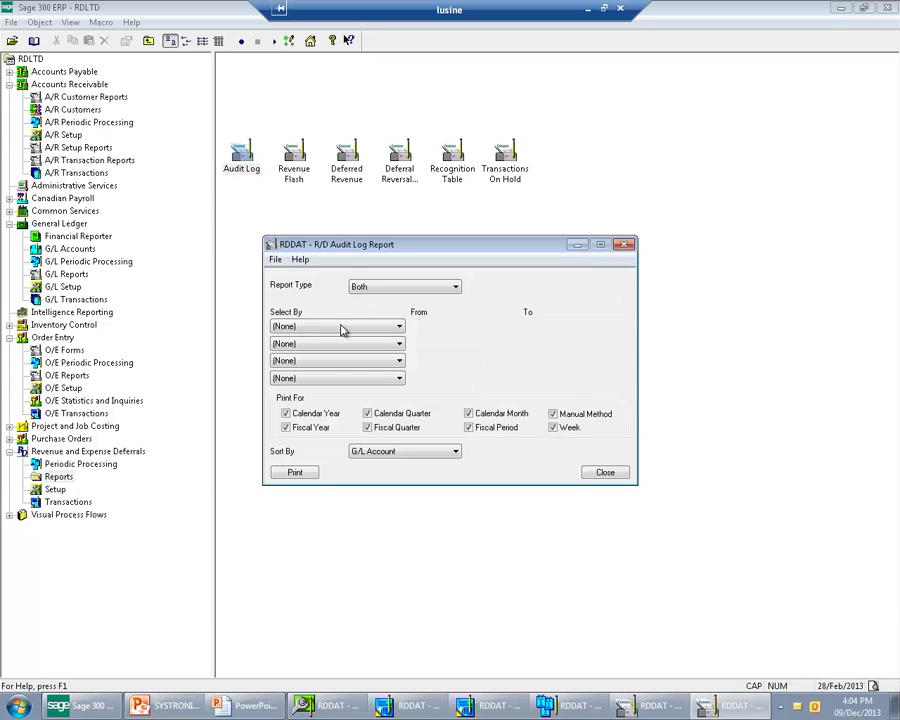
click(338, 327)
click(332, 358)
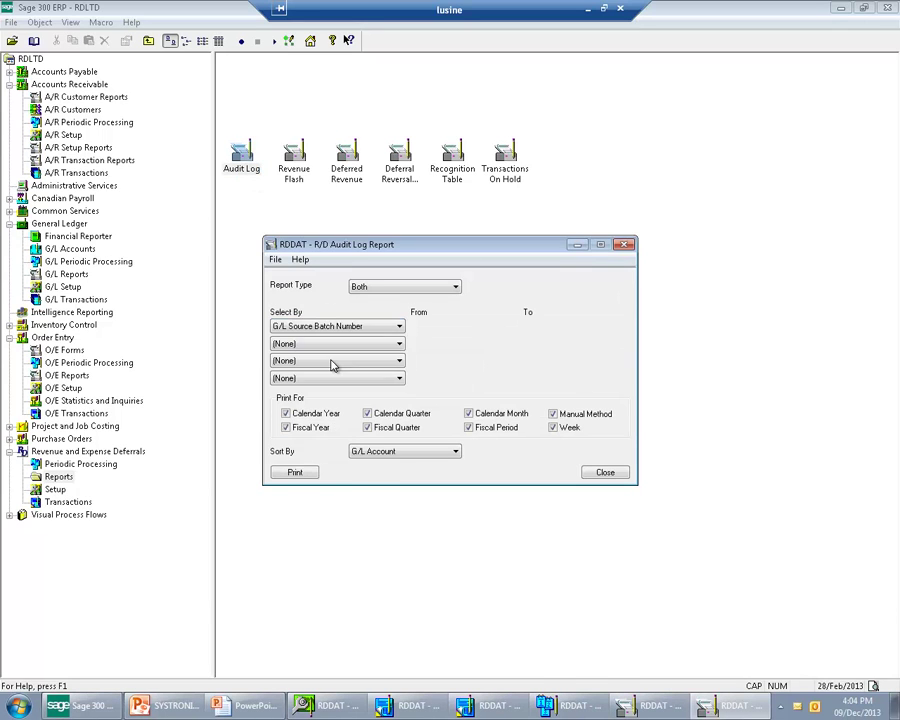
click(449, 331)
text(000338)
click(562, 325)
text(000003)
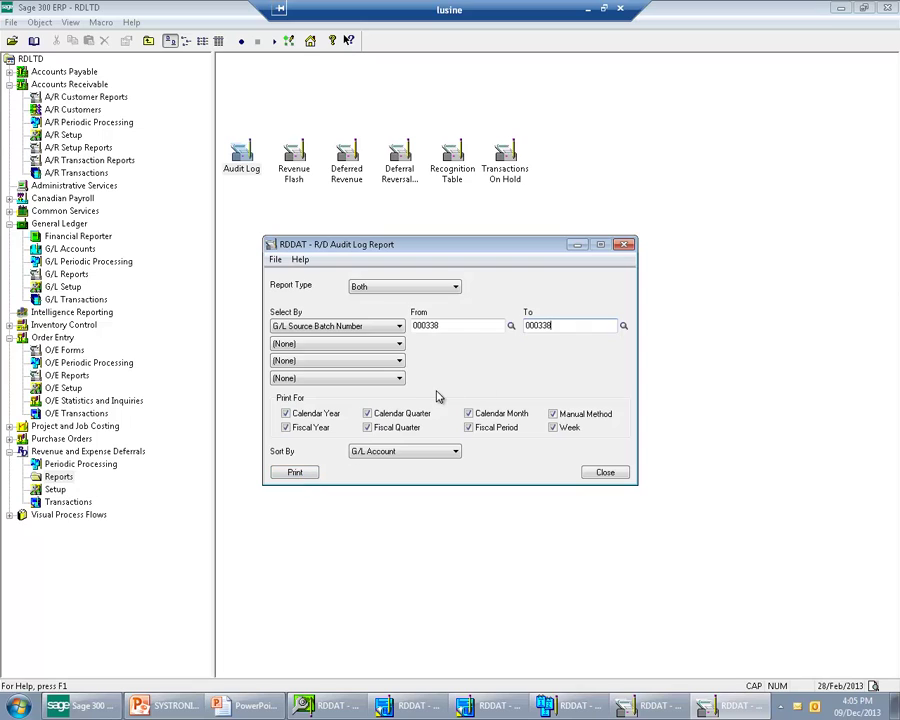
click(295, 472)
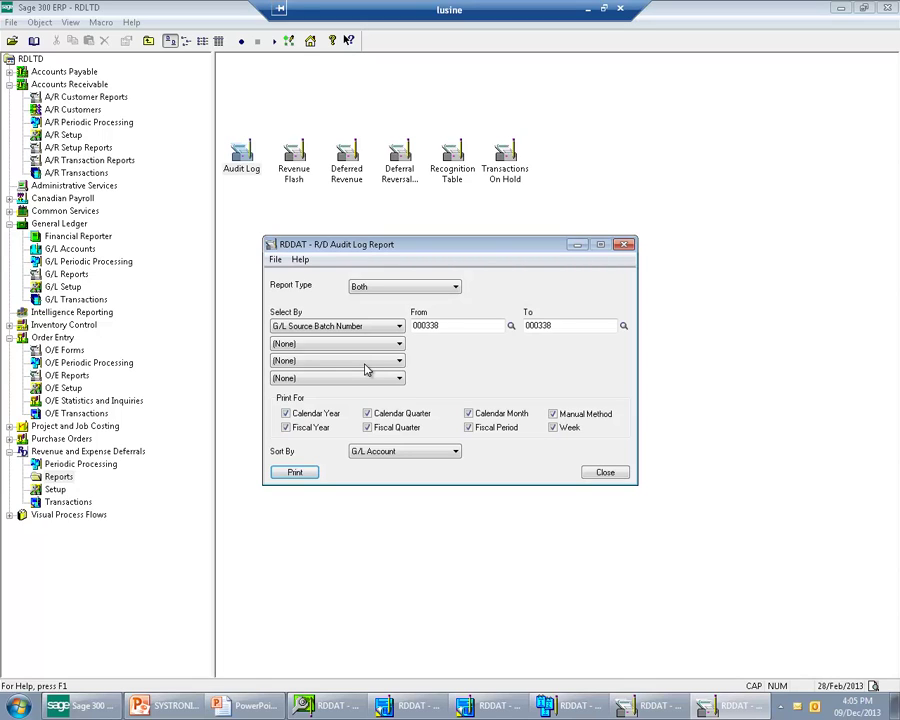
click(294, 468)
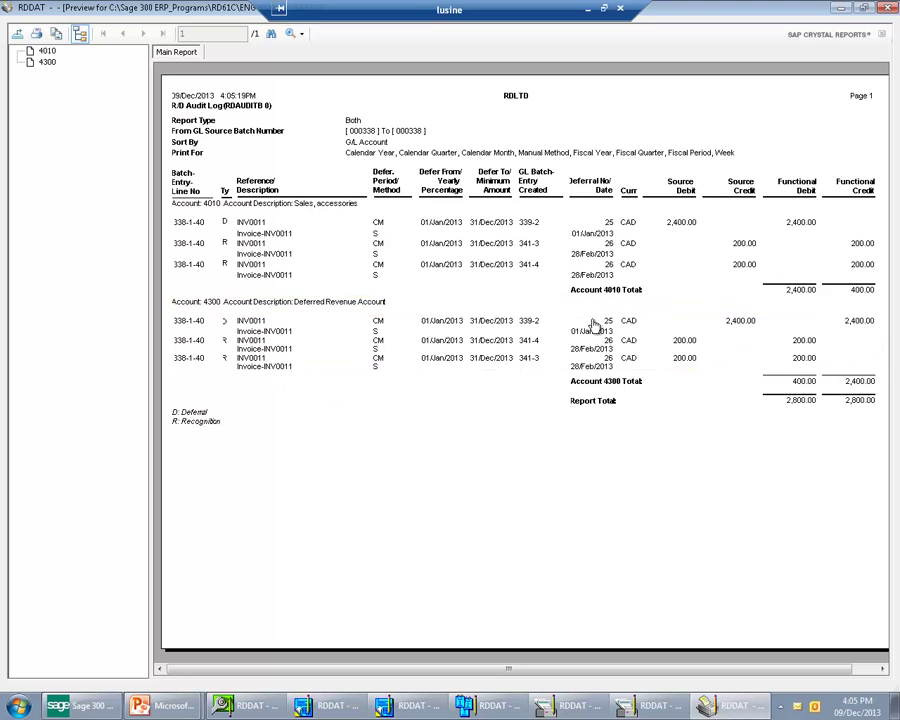
click(885, 9)
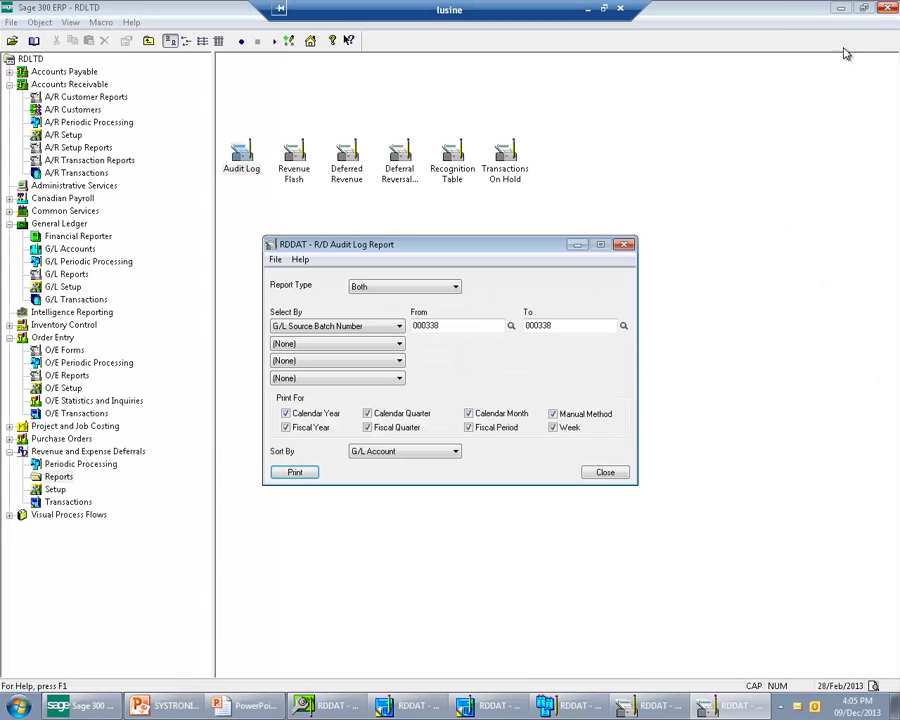
click(619, 474)
key(alt+Tab)
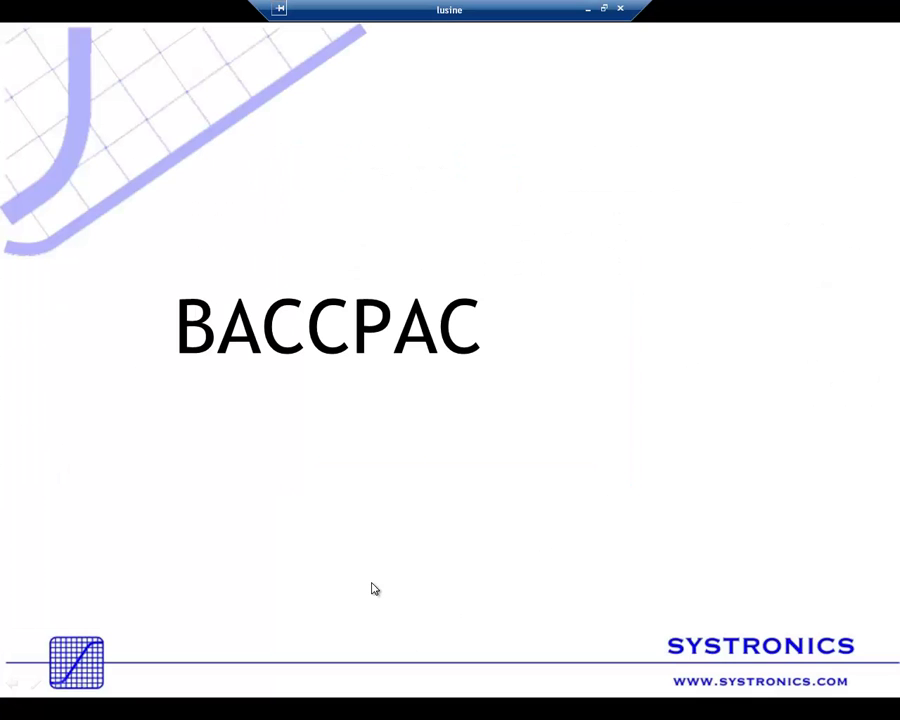
key(alt+Tab)
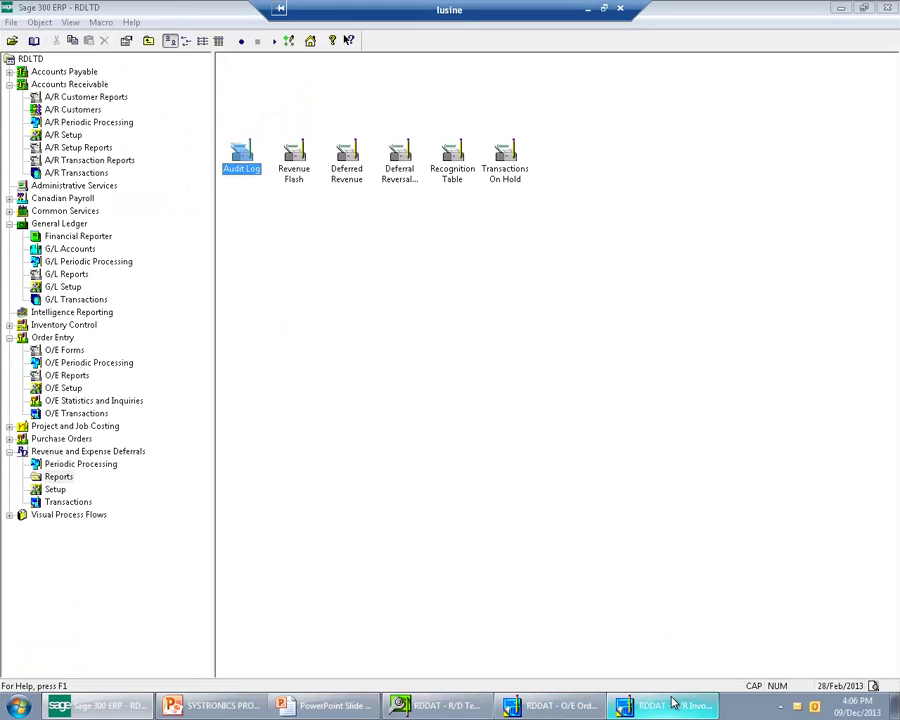
- Close the remaining A/R invoice, O/E order and R/D template windows
right_click(670, 704)
click(630, 679)
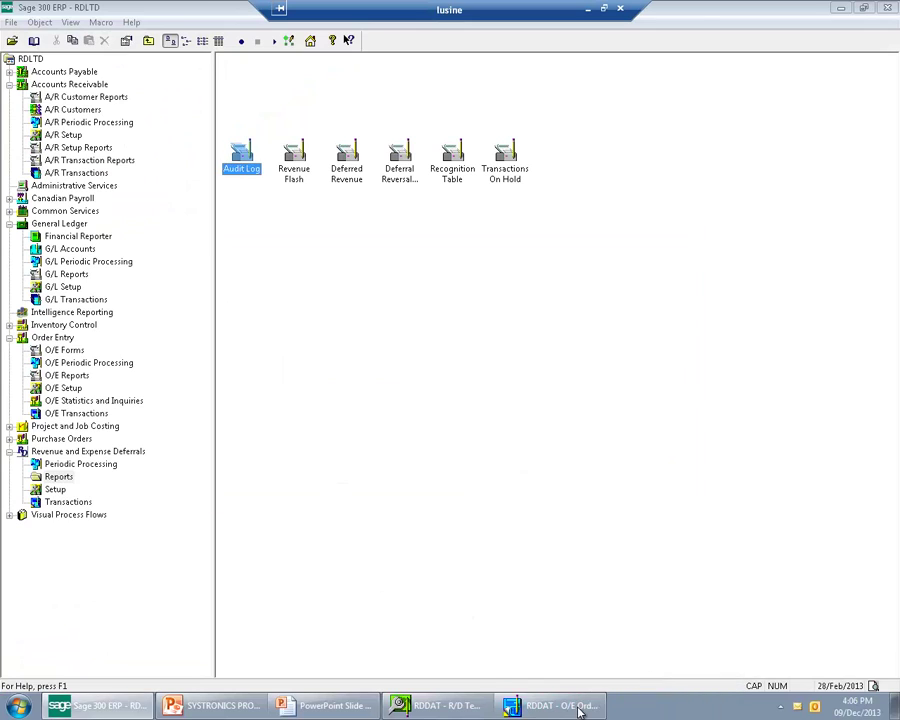
right_click(577, 700)
click(570, 679)
right_click(465, 703)
click(467, 681)
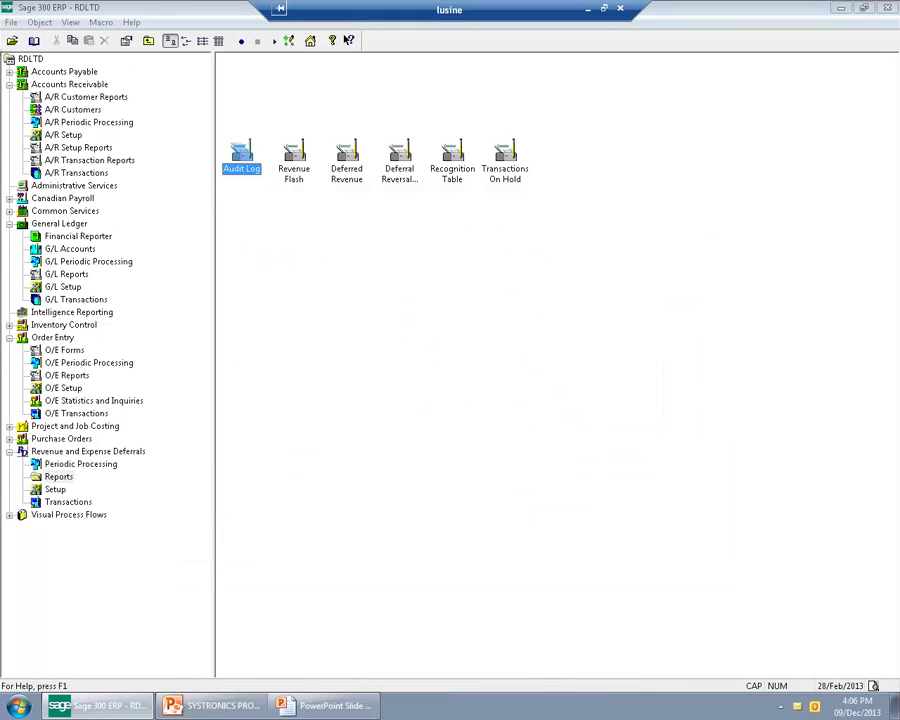
- Open company BUDAT
click(12, 40)
click(401, 365)
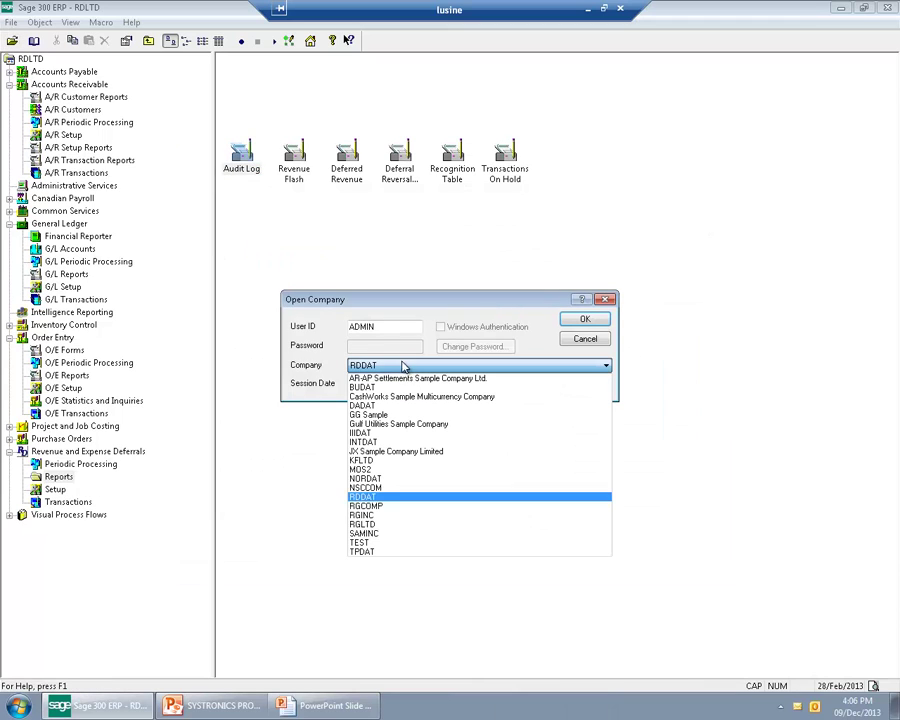
key(b)
key(Return)
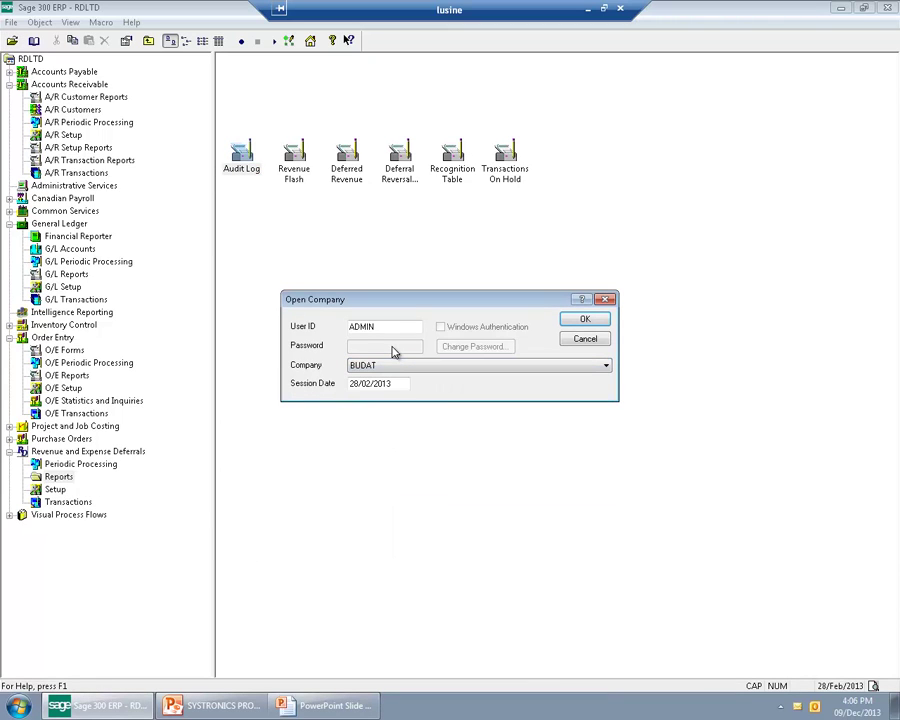
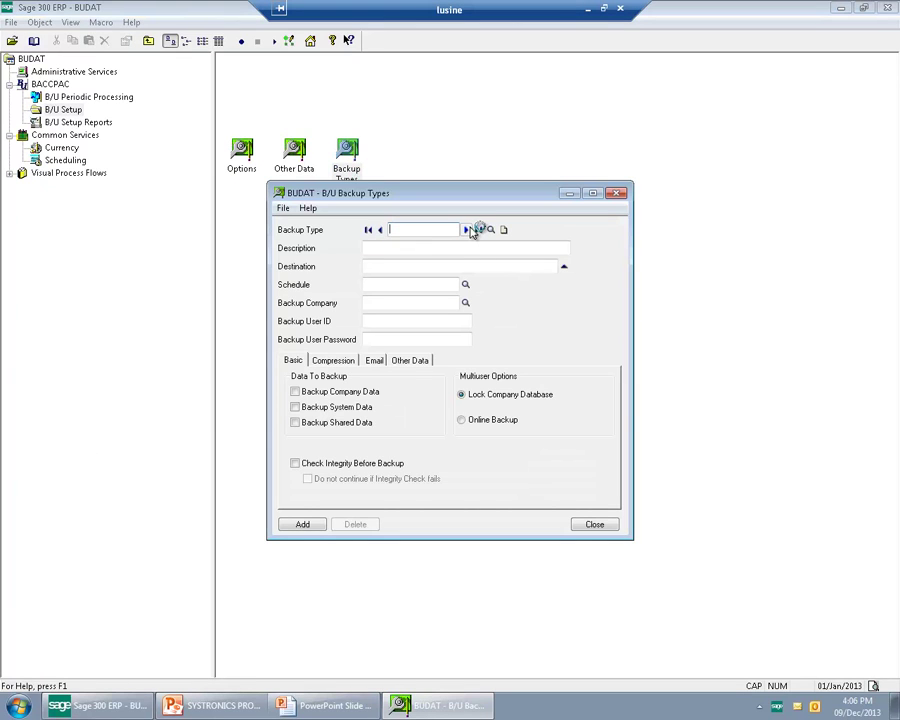
- Browse the SAMINC and SAMLTD backup types to review their destination, schedule and company settings, and return to SAMINC
click(466, 230)
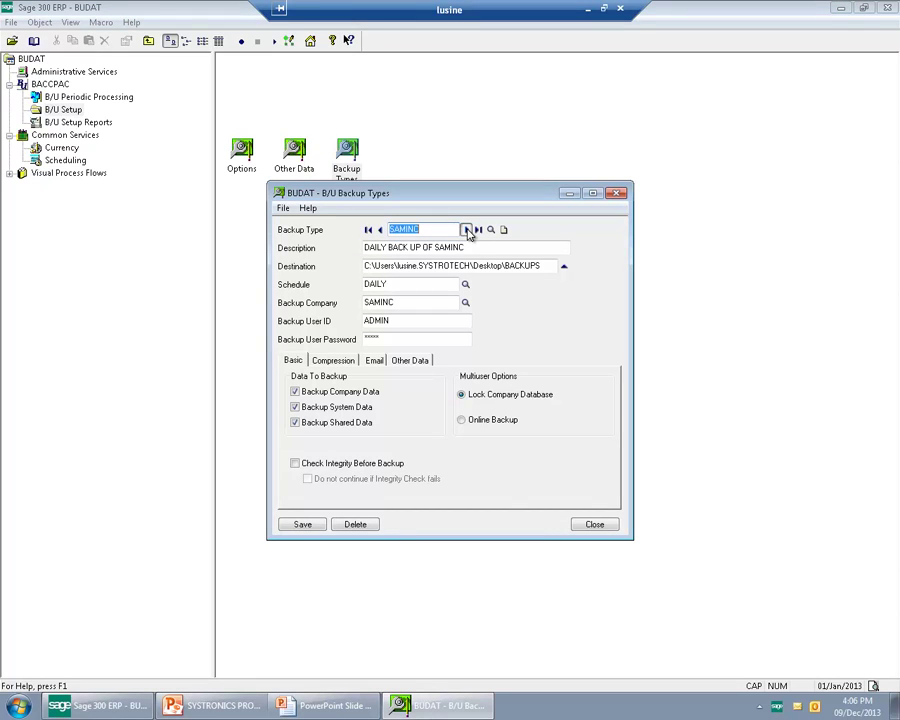
click(467, 230)
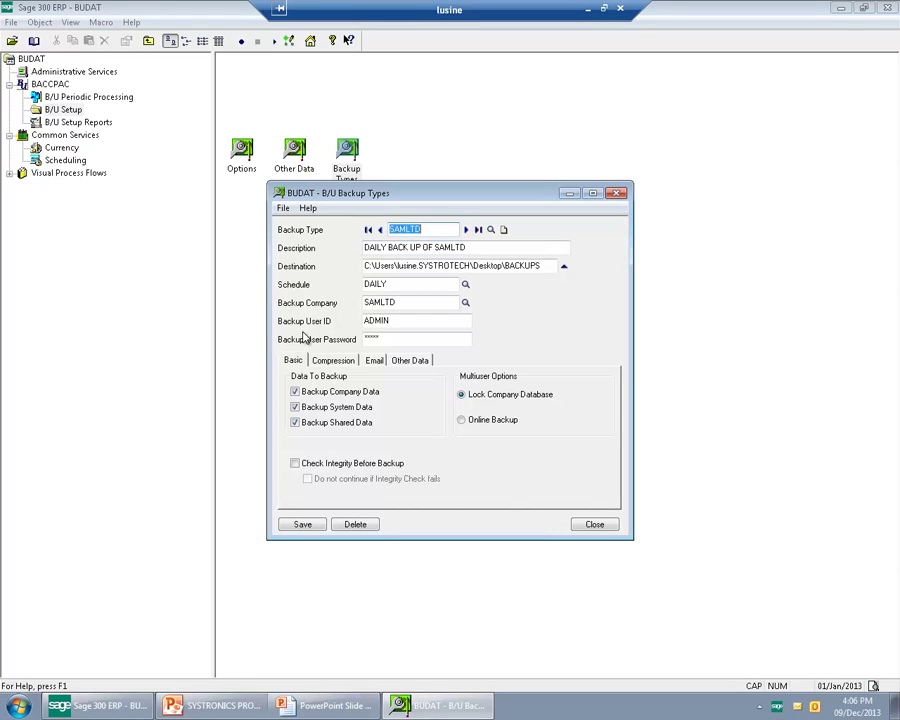
click(410, 284)
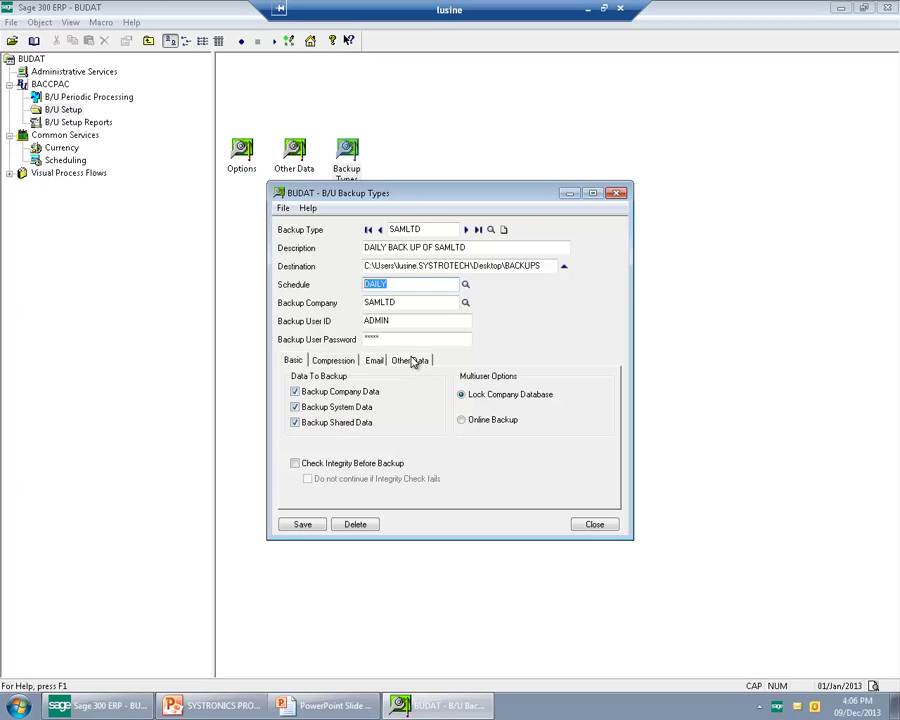
click(381, 230)
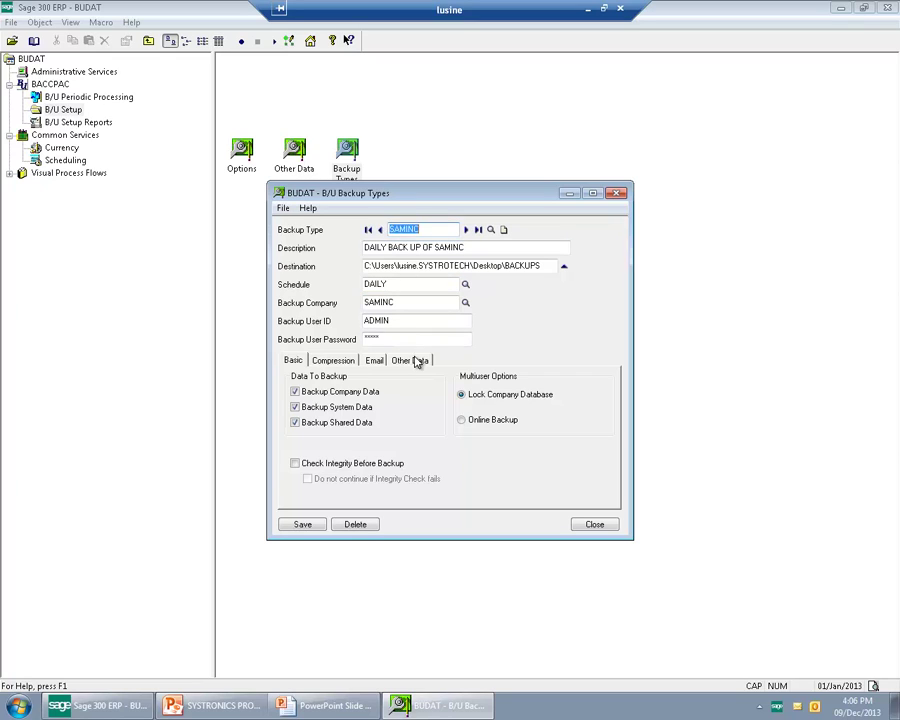
- Review the Other Data and Email settings of the SAMINC backup type, and close the Backup Types window
click(414, 360)
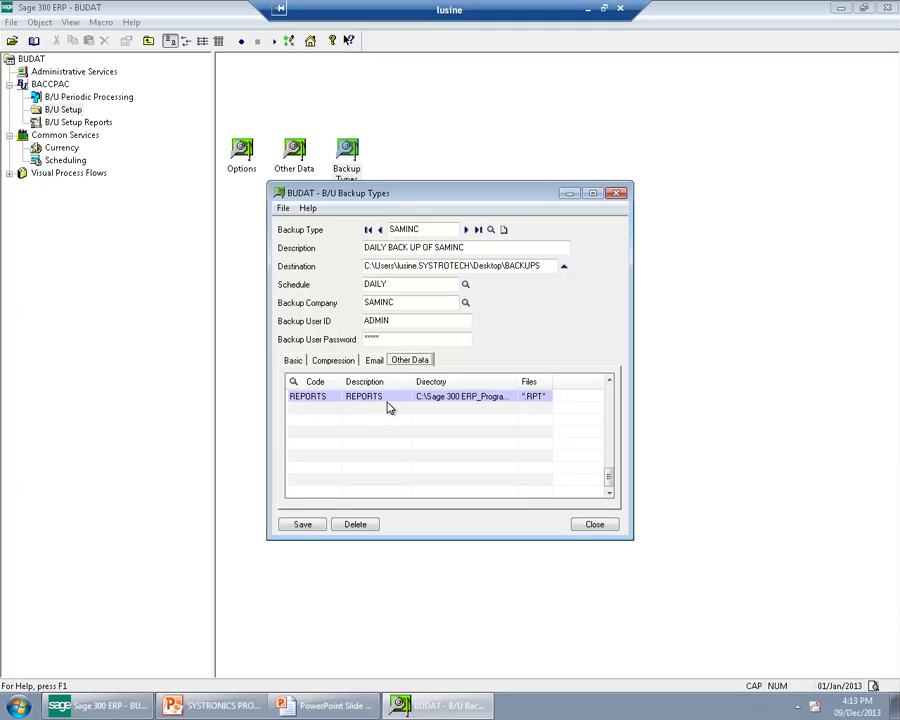
click(387, 401)
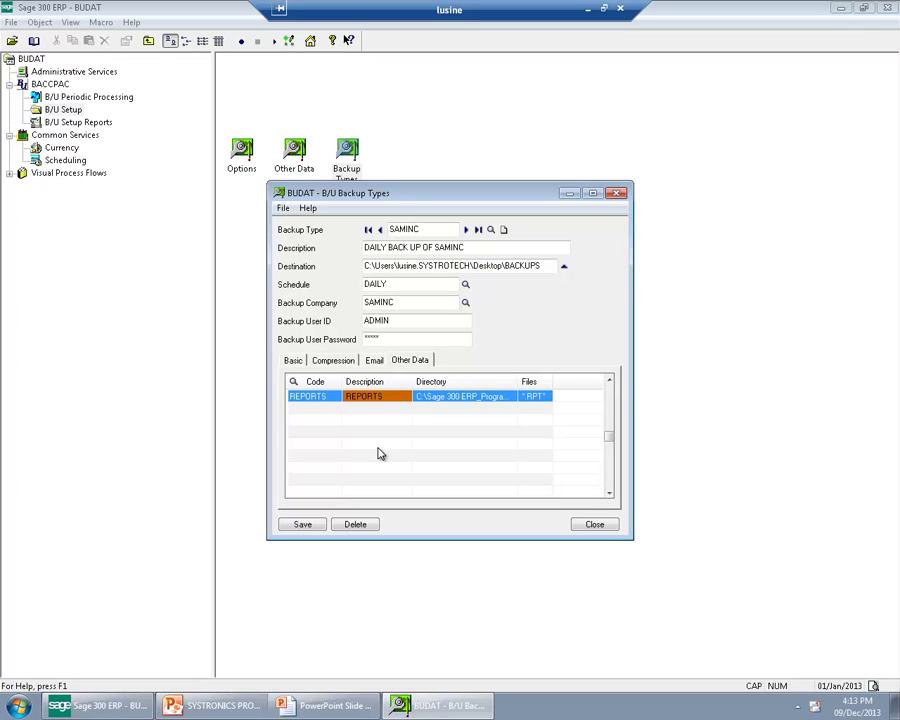
click(374, 362)
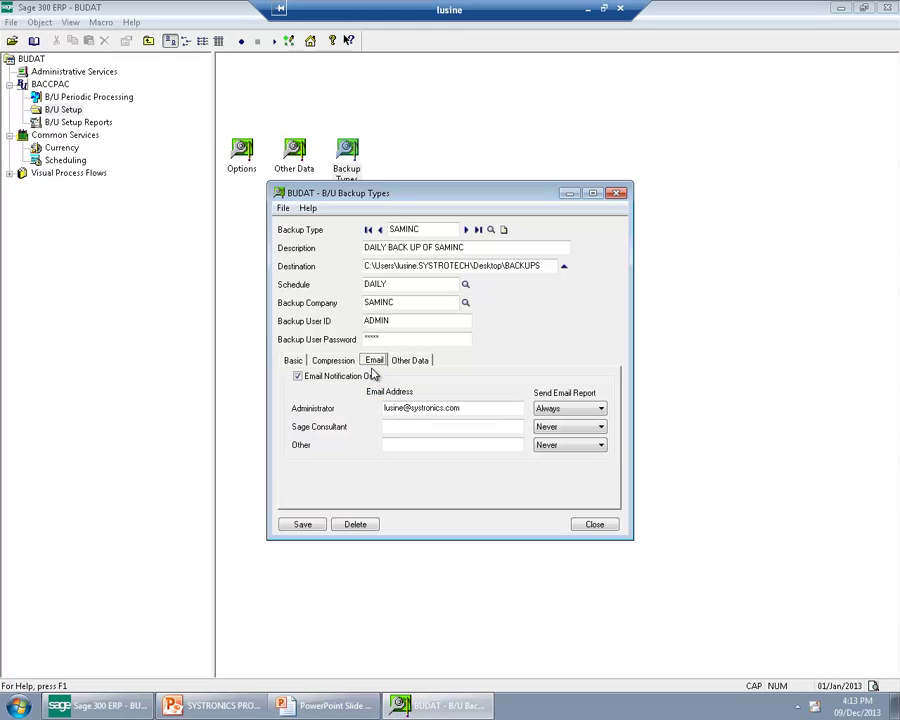
click(612, 527)
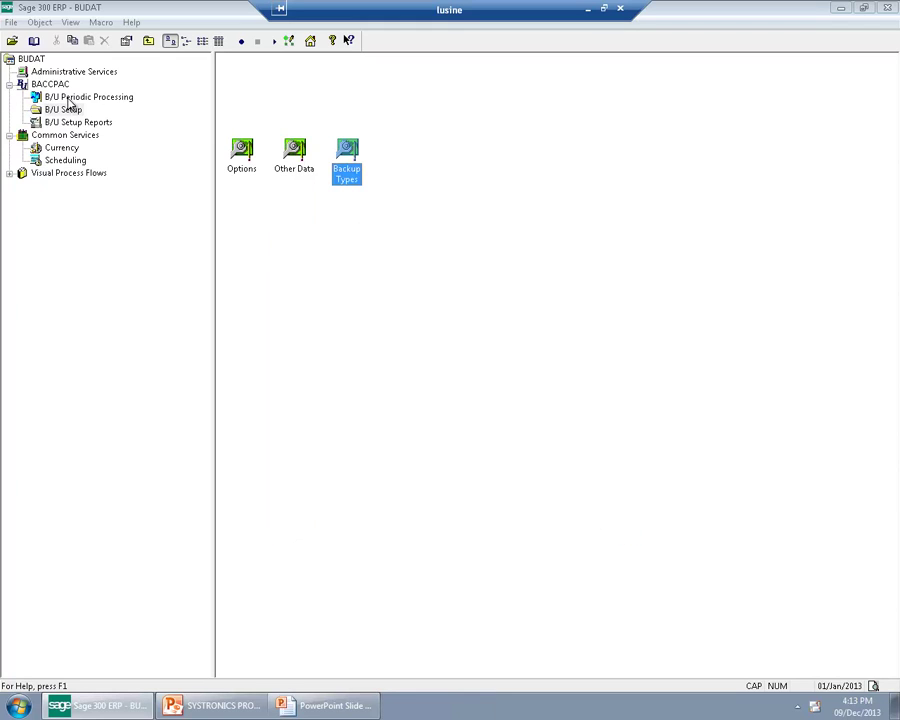
- Check the scheduled SAMINC and SAMLTD backups in the B/U Task Manager, and close it, accepting that scheduled backups stop
click(69, 100)
double_click(241, 160)
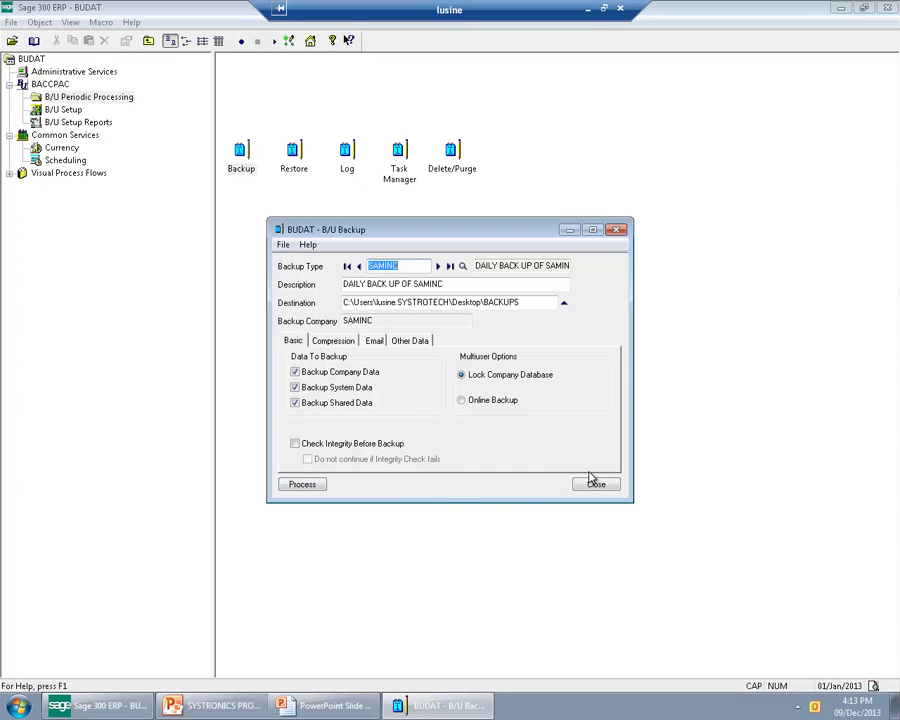
double_click(399, 152)
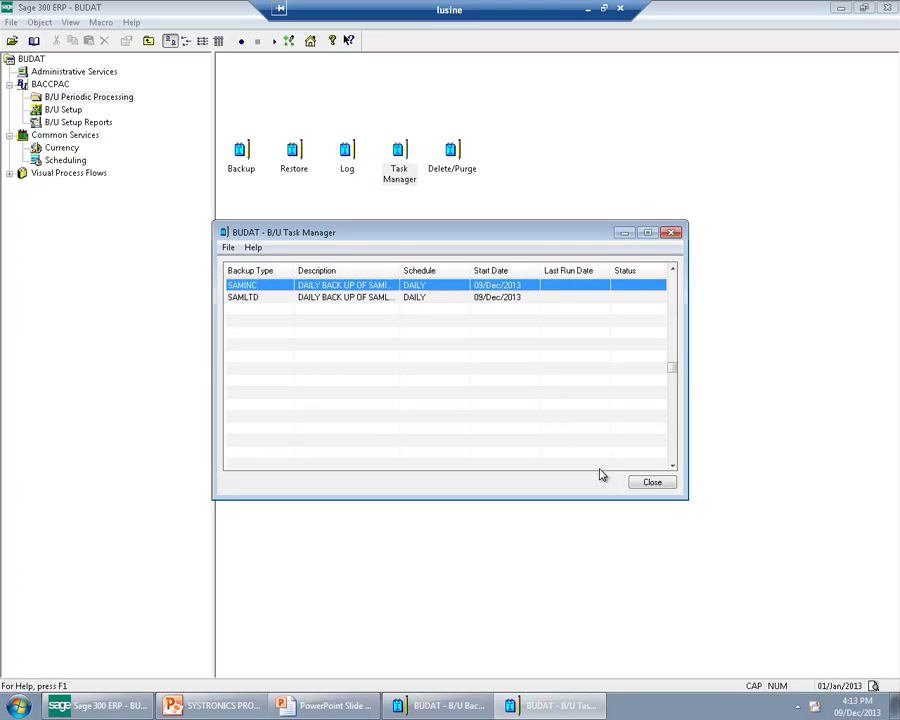
click(640, 482)
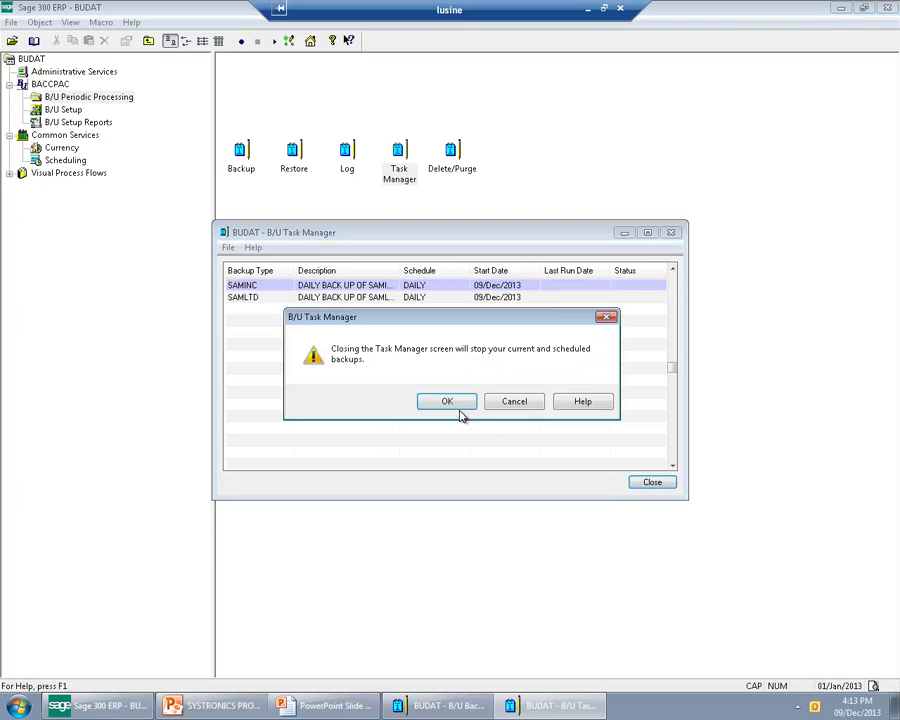
click(459, 411)
- Process the SAMINC backup with company, system and shared data, and close the message list
double_click(238, 163)
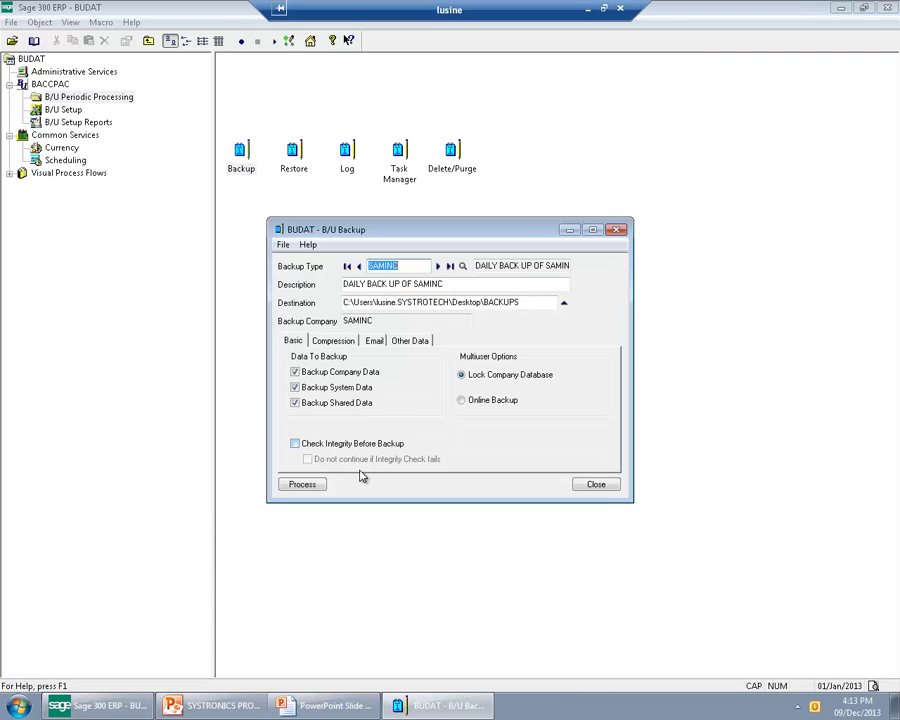
click(302, 484)
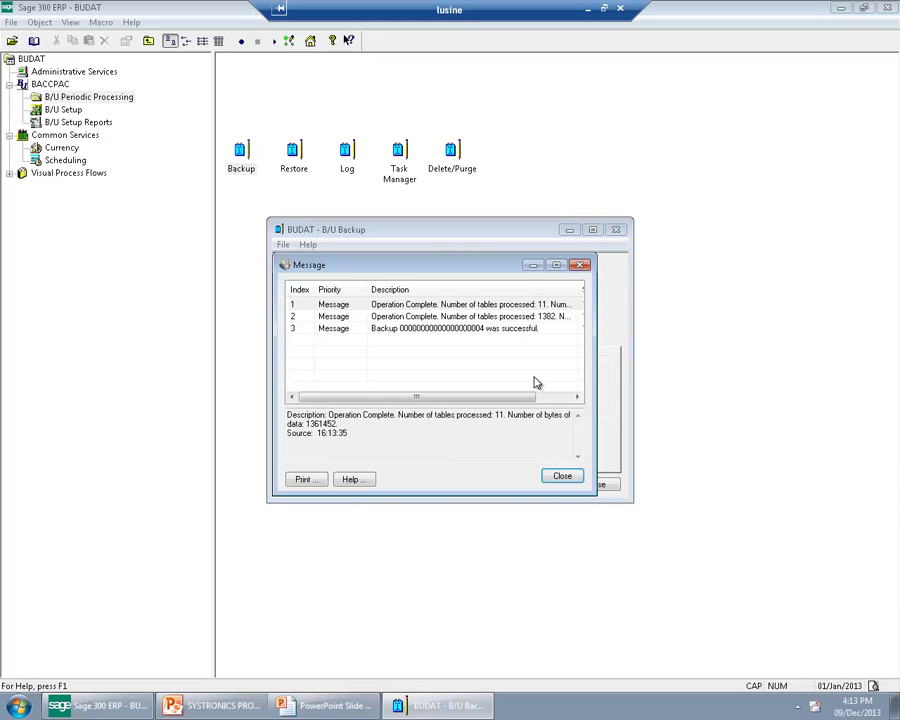
click(577, 475)
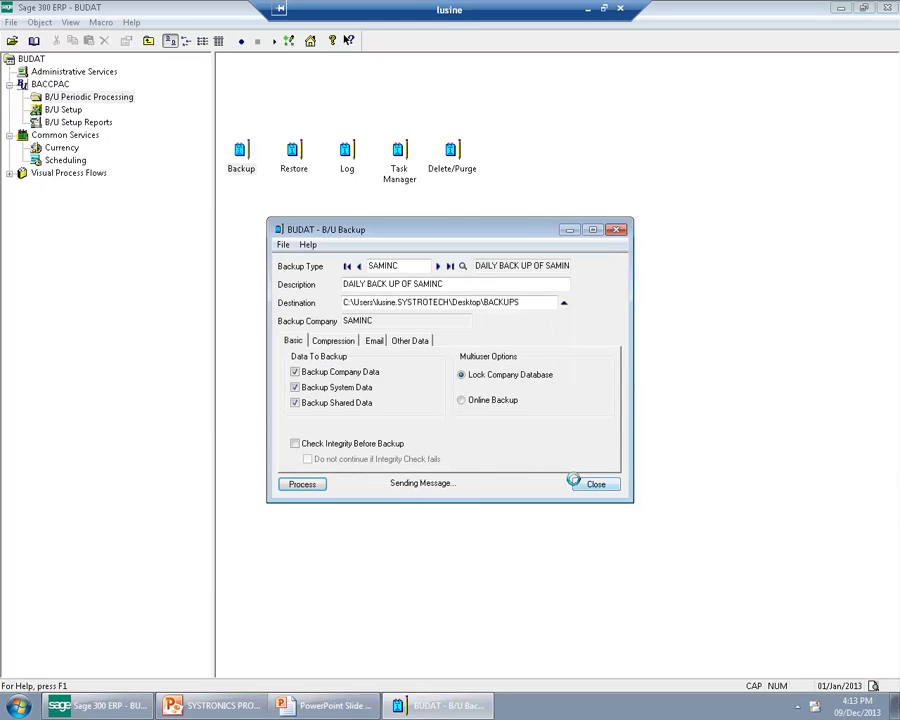
click(576, 482)
- Inspect the contents of the newest zip archive in the desktop BACKUPS folder, and close the folder and B/U Backup windows
key(alt+Tab)
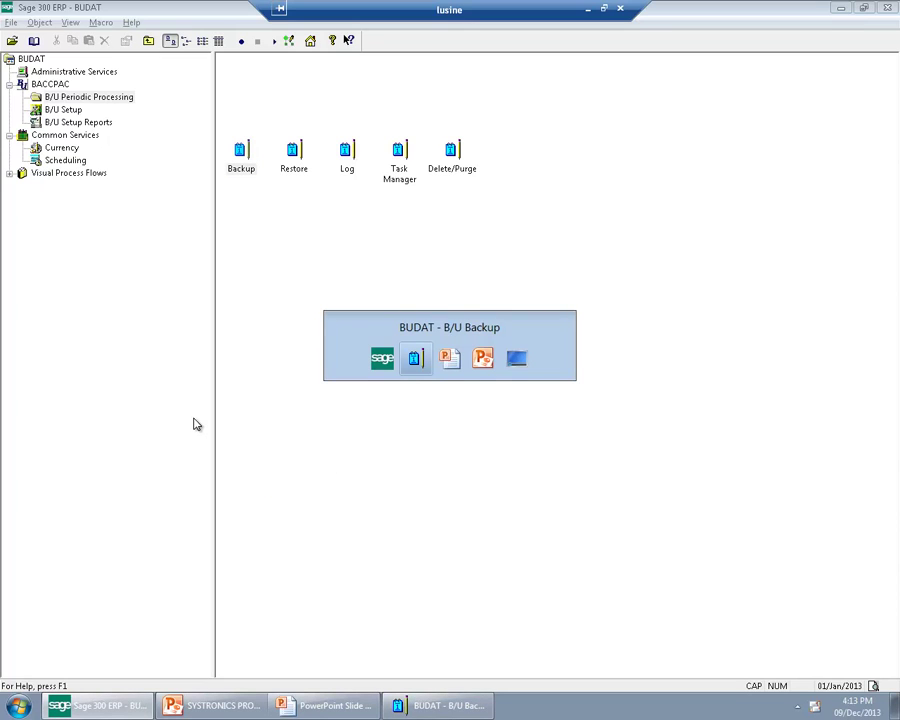
key(super+d)
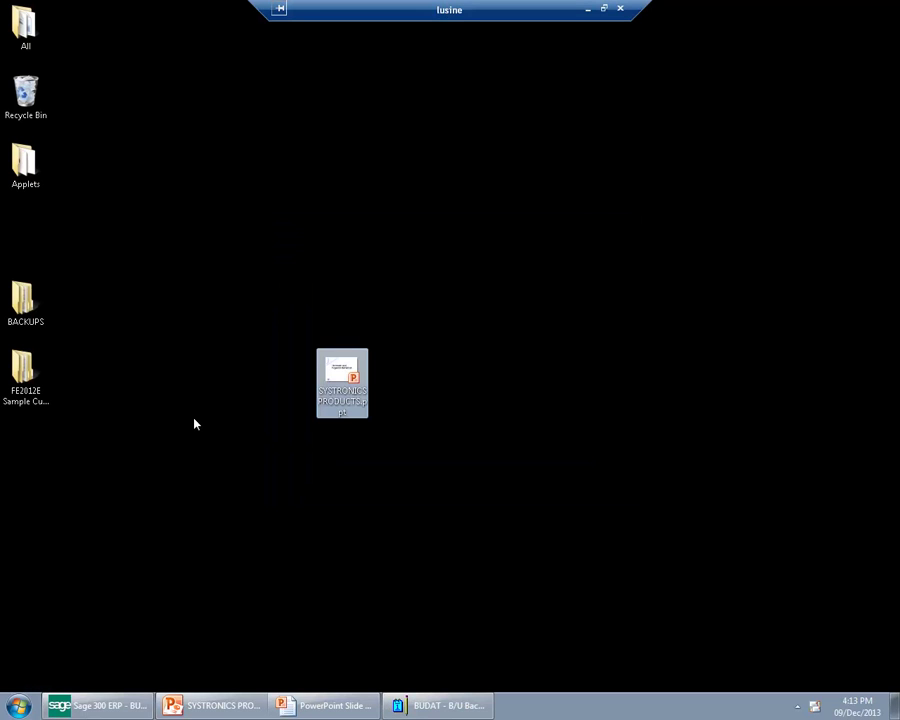
double_click(23, 300)
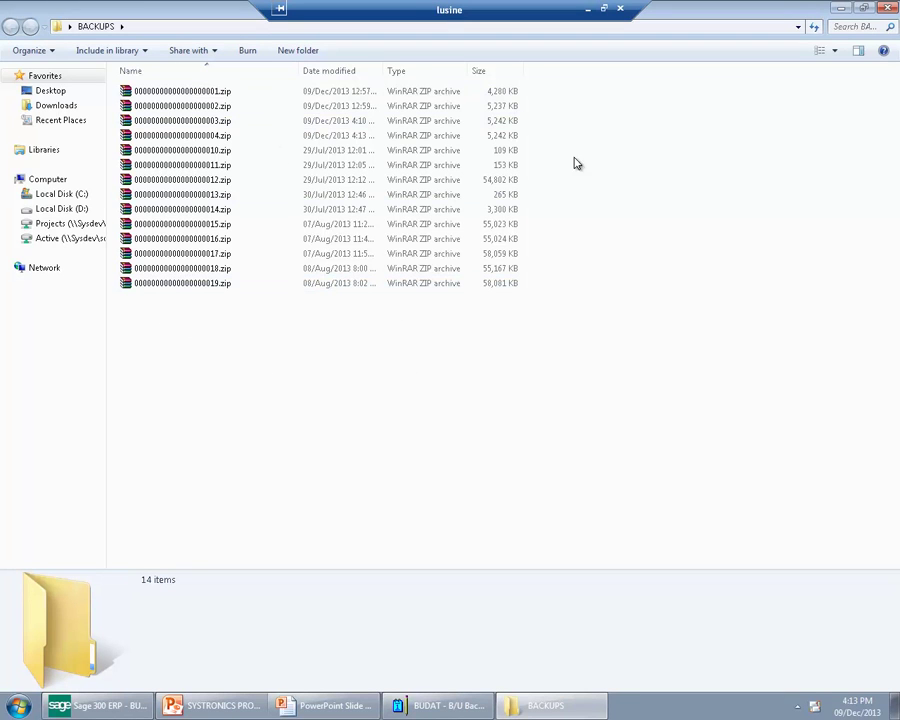
double_click(216, 137)
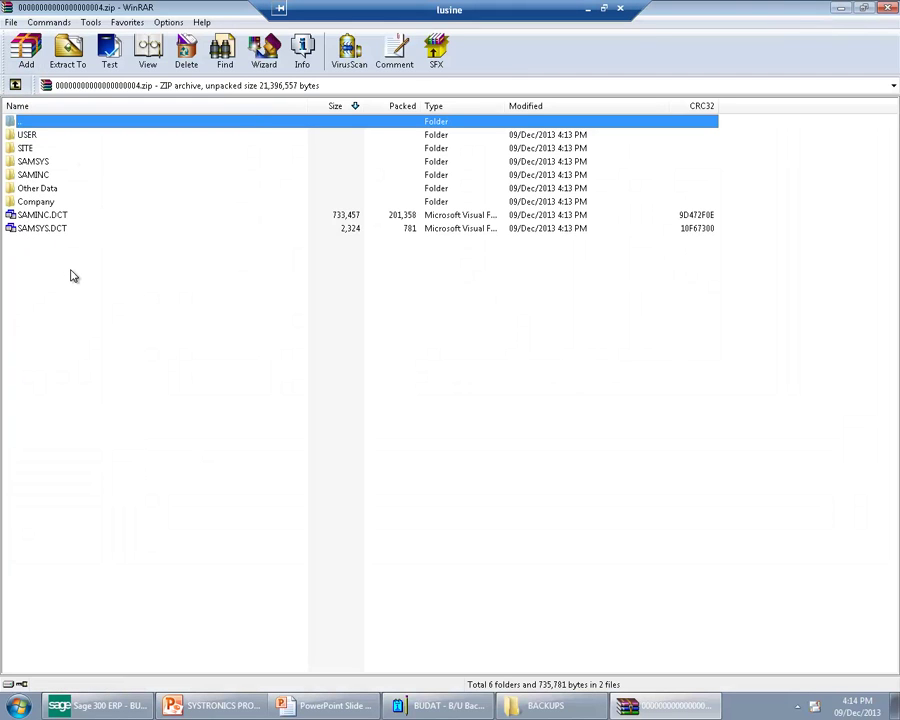
click(890, 8)
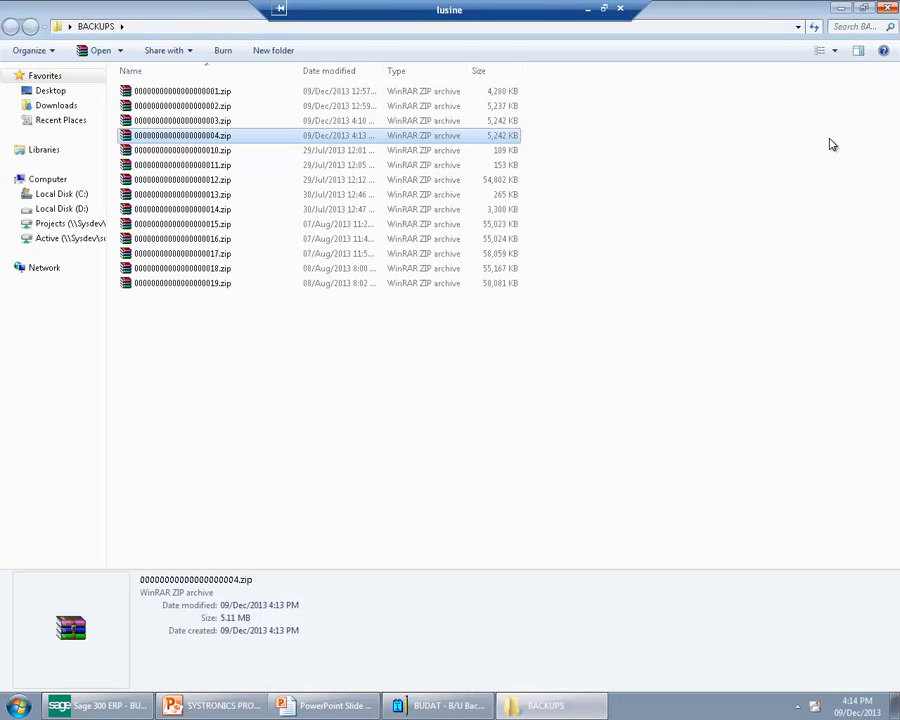
click(888, 8)
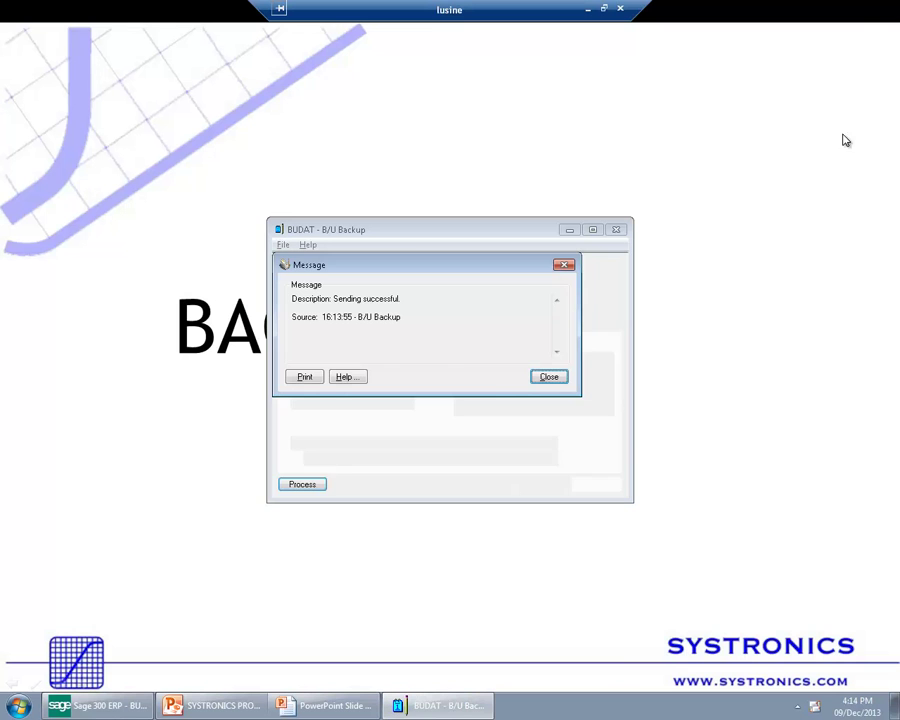
click(551, 377)
click(604, 486)
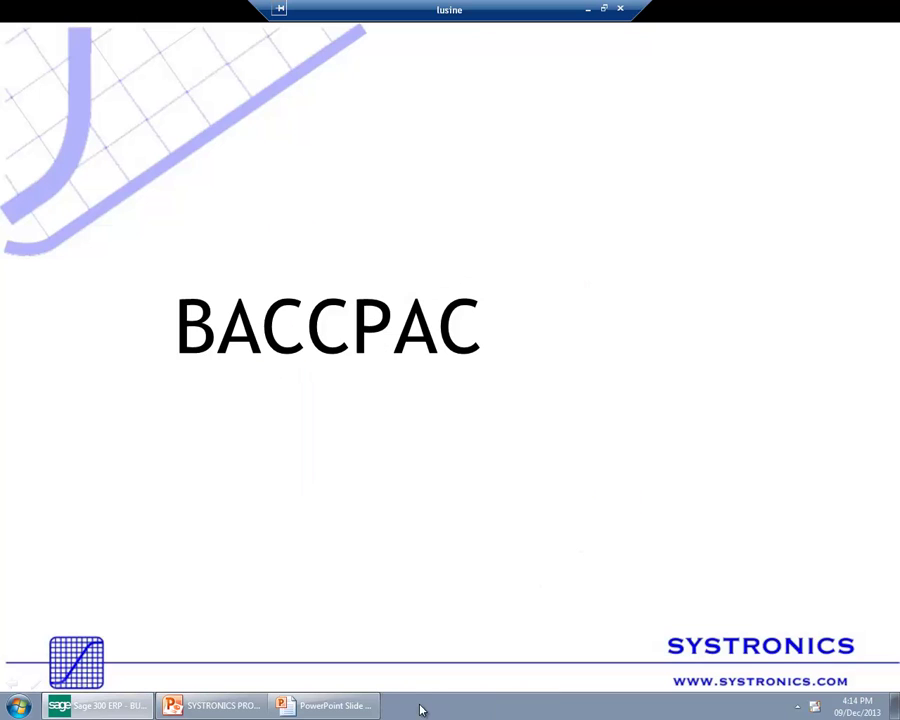
- Switch back to Sage 300, review the backup entries in the B/U Log through the Status column, and close the log
click(93, 708)
double_click(347, 152)
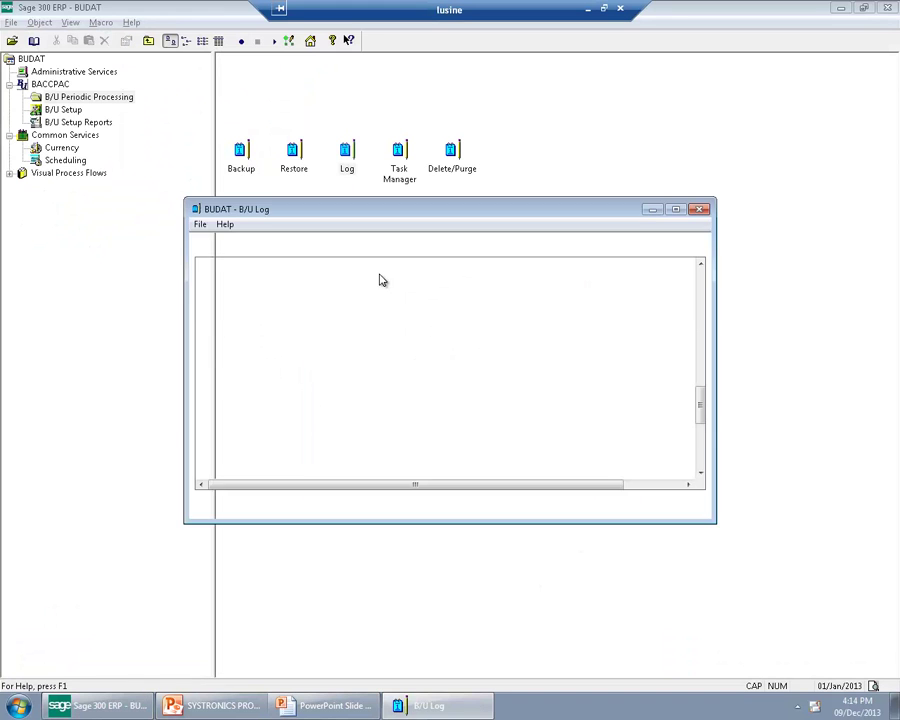
click(334, 283)
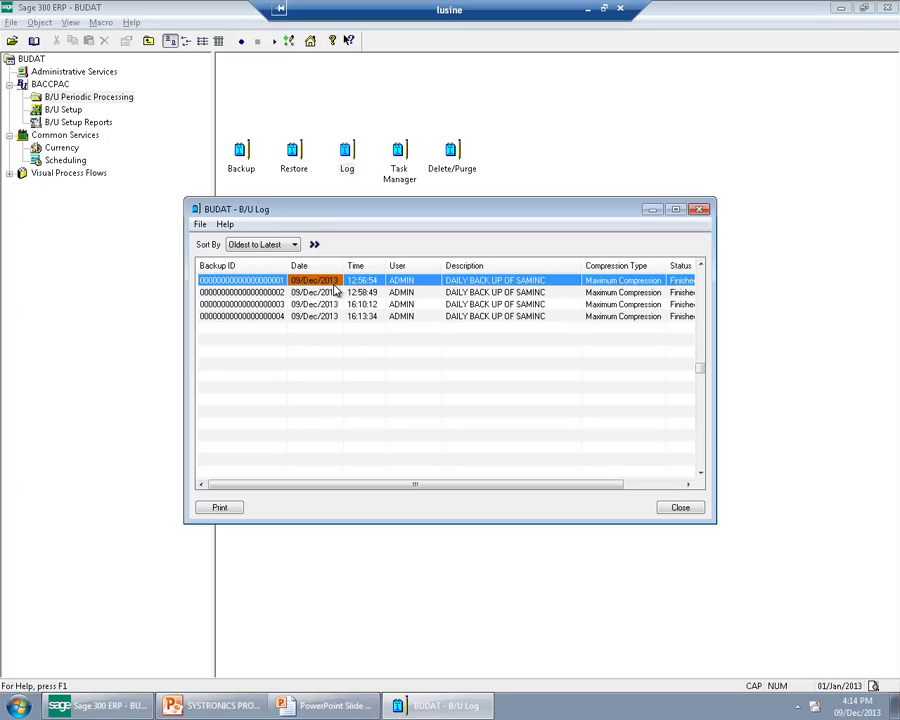
key(Down)
key(Down)
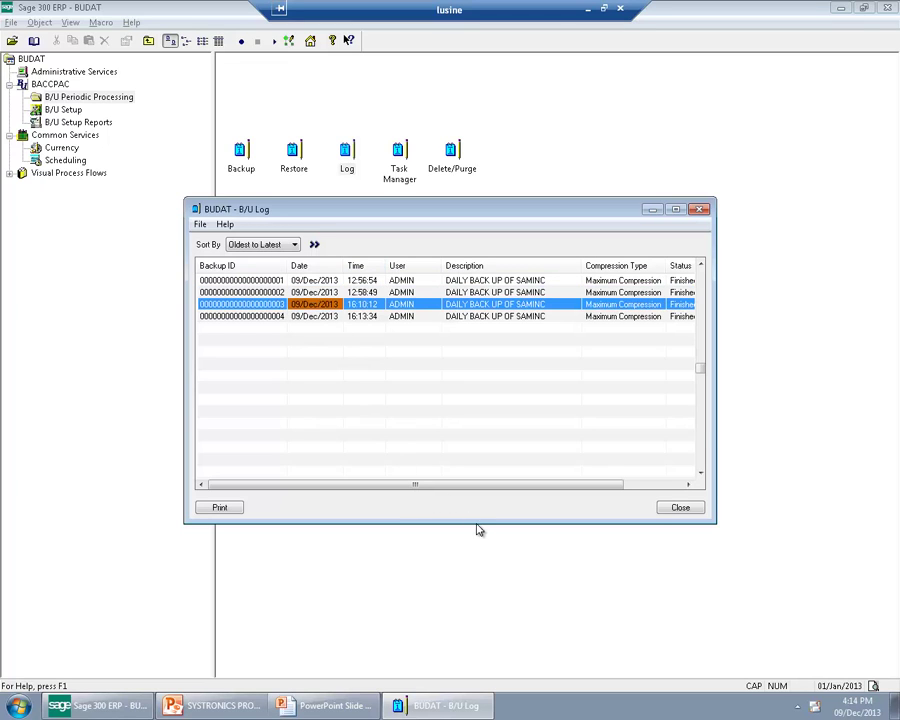
drag(514, 487, 542, 474)
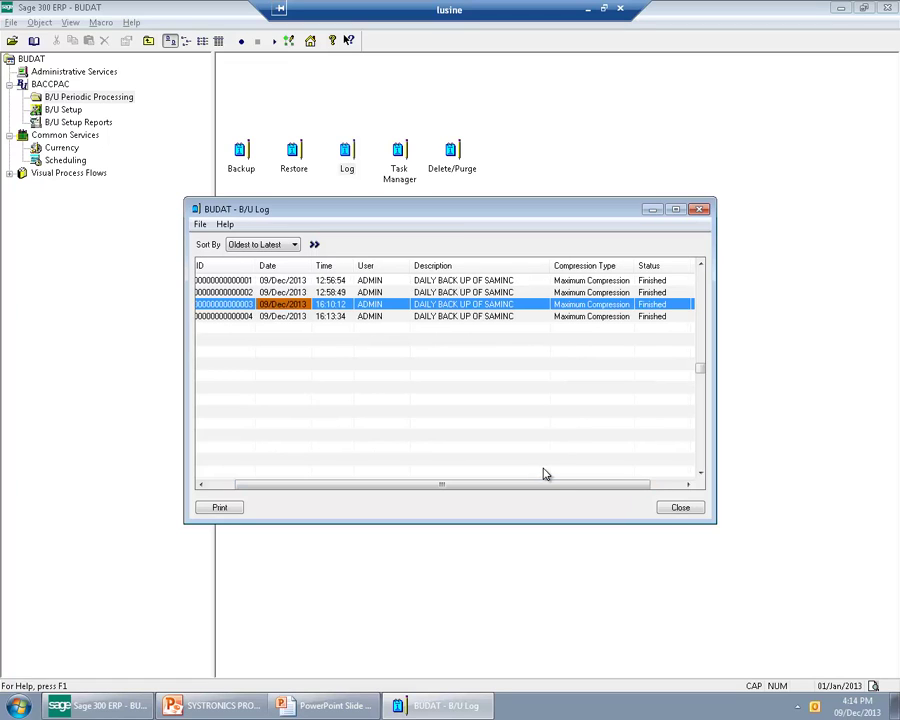
click(672, 510)
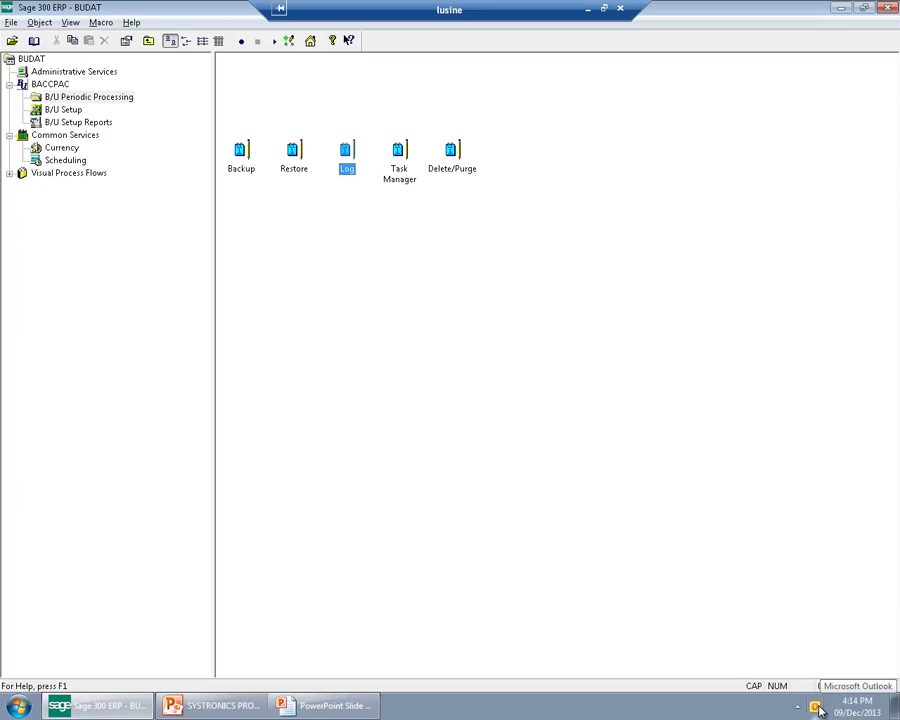
- Check the BACCPAC notification emails in Outlook's BACKUPS folder, and return to Sage 300
click(818, 707)
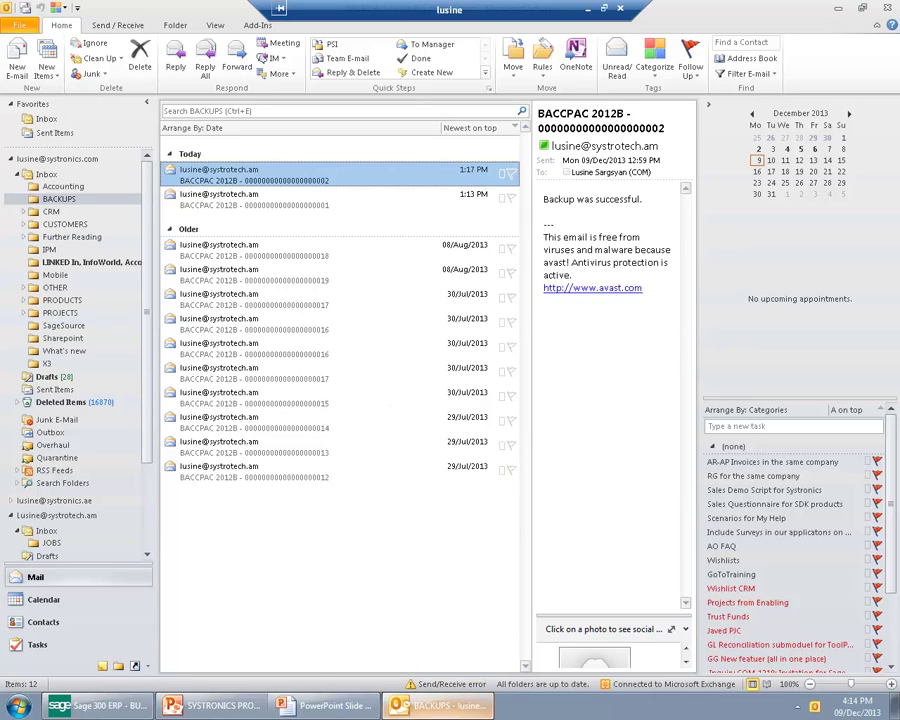
click(110, 706)
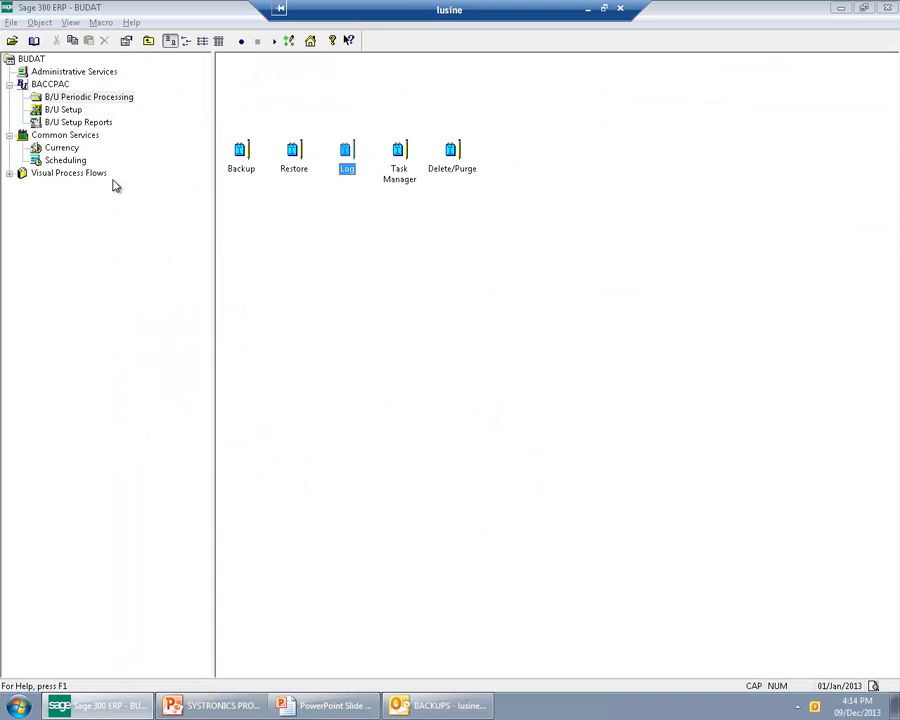
- Enable Check Integrity Before Backup and Do not continue if Integrity Check fails for SAMINC, and close the Backup window without processing
double_click(241, 155)
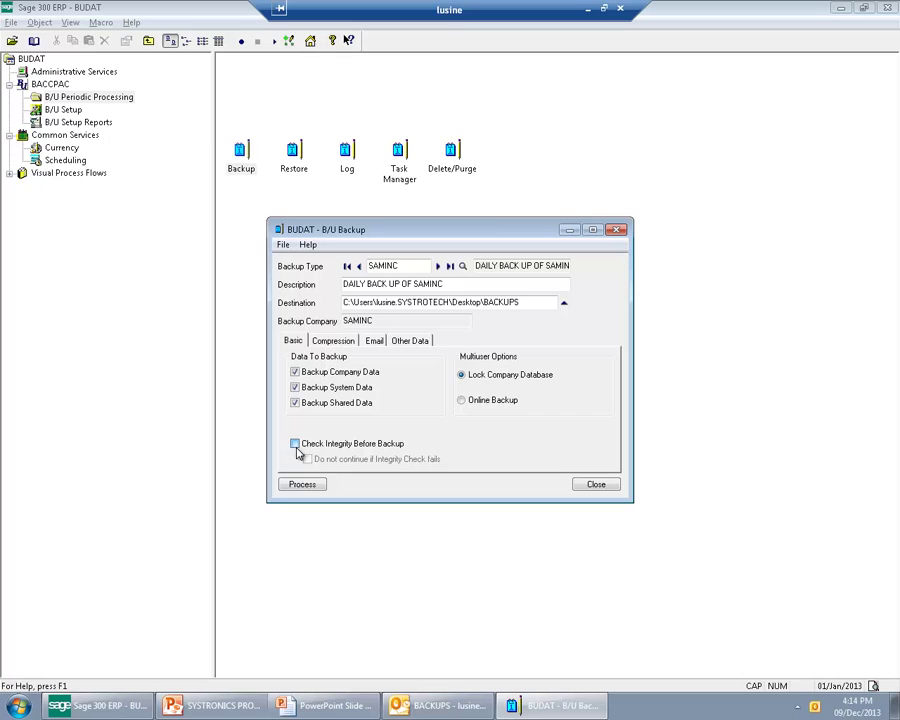
click(296, 446)
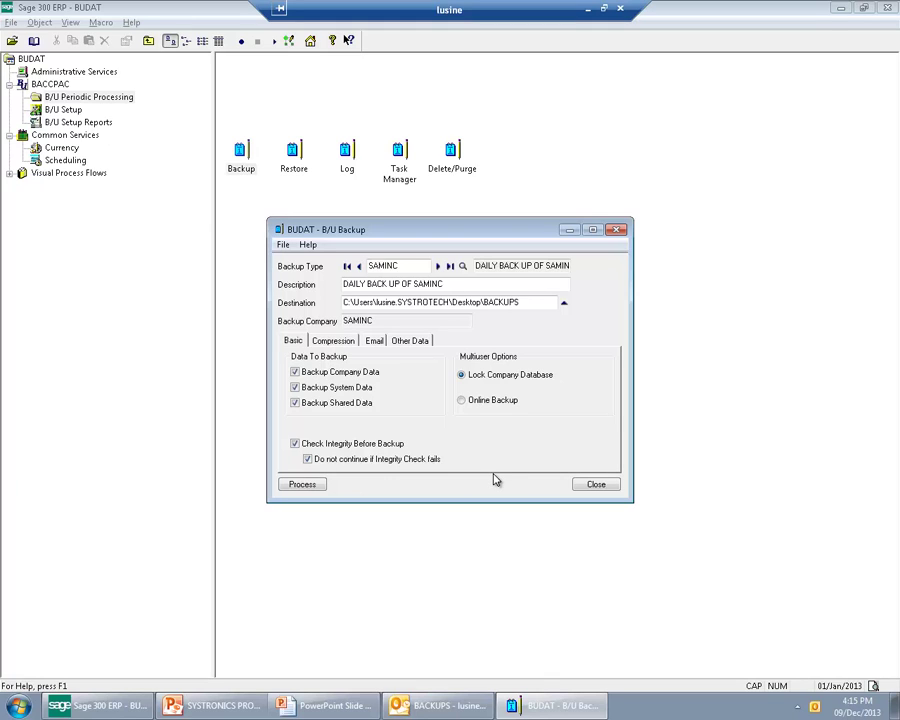
click(597, 485)
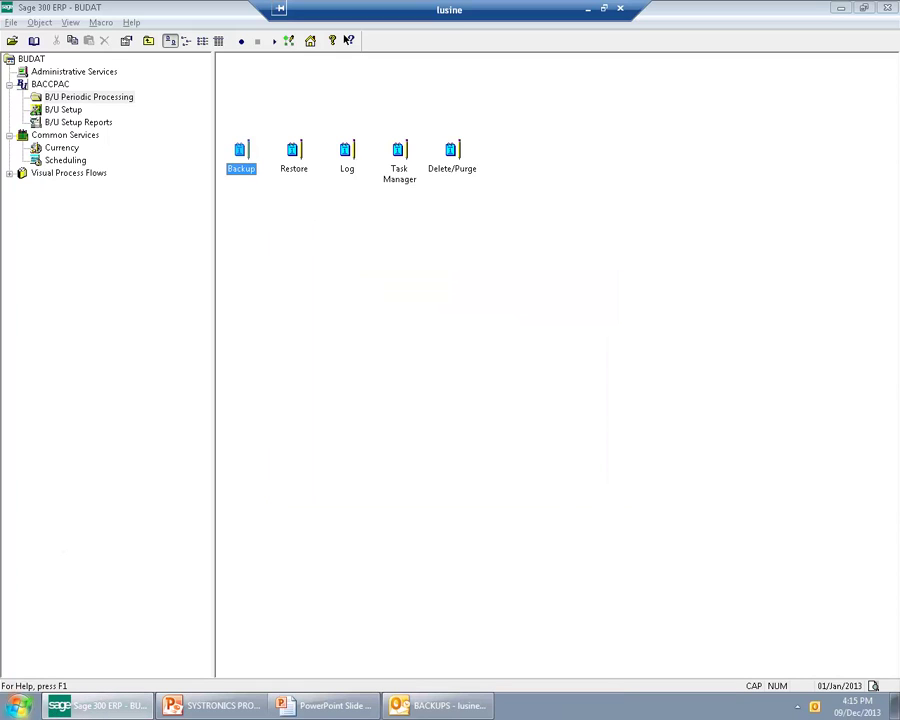
- Switch to the PowerPoint slide show at the BACCPAC slide
click(366, 706)
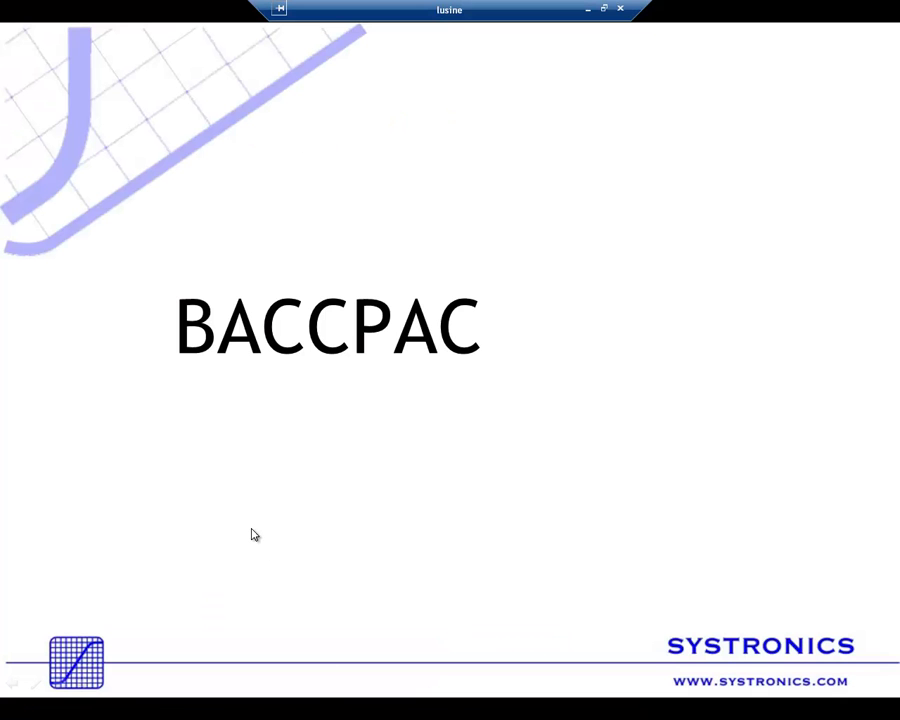
- Advance the slide show to the SYSTRONICS Stock Aging Report slide, and launch the Stock Aging Report program
click(255, 535)
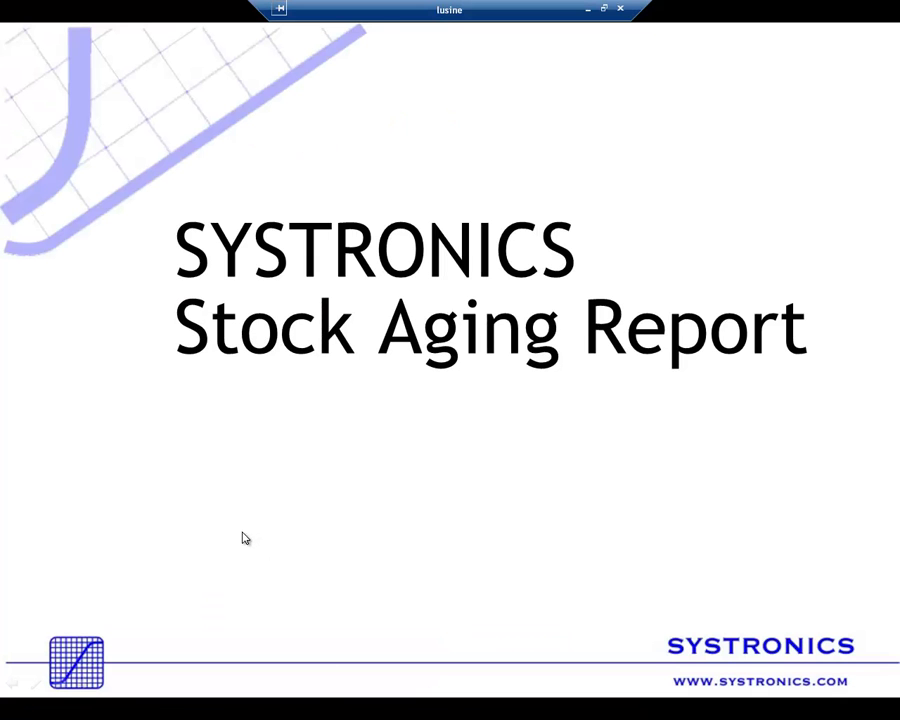
key(super)
text(STOC)
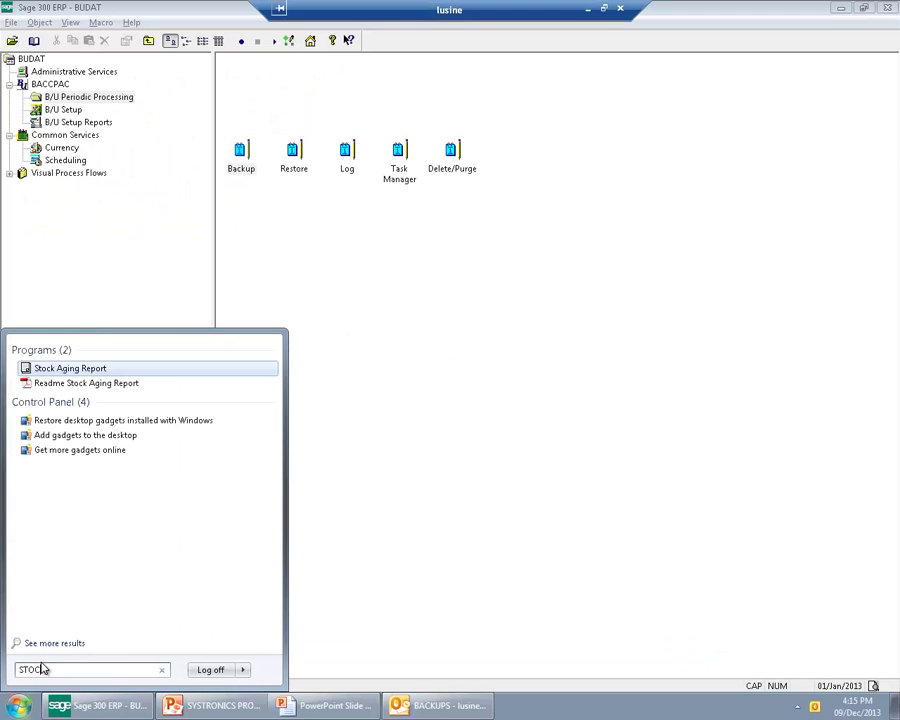
key(Return)
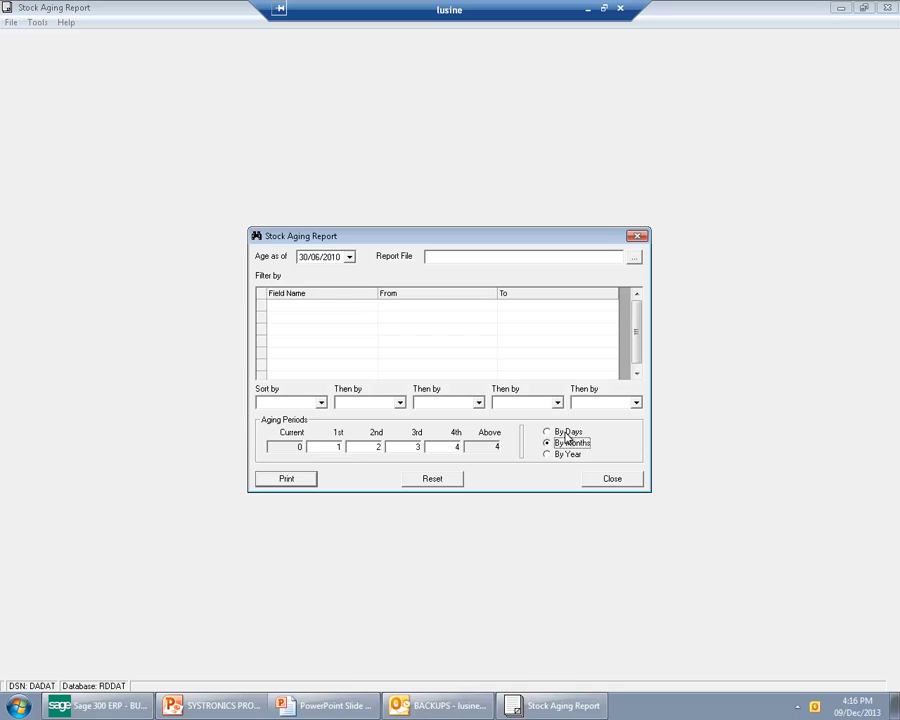
- Check the 1st to 4th aging periods by months, and print the Stock Aging Report to the preview as of 30/06/2010
click(324, 447)
key(shift+End)
click(444, 449)
click(305, 487)
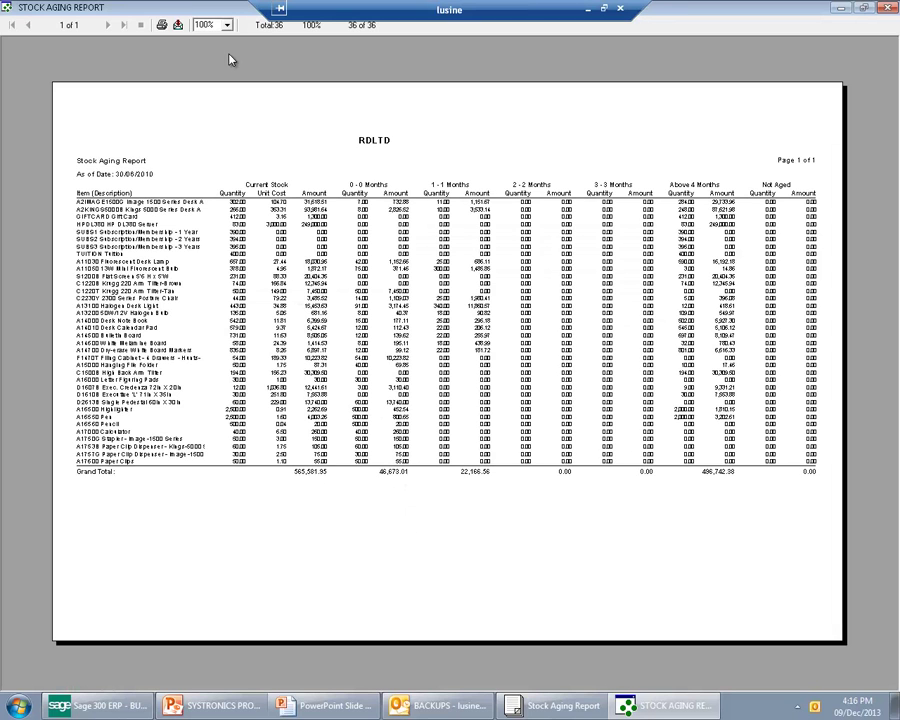
- Enlarge the report preview to 200% and examine the aging columns across to Above 4 Months and Not Aged
click(229, 25)
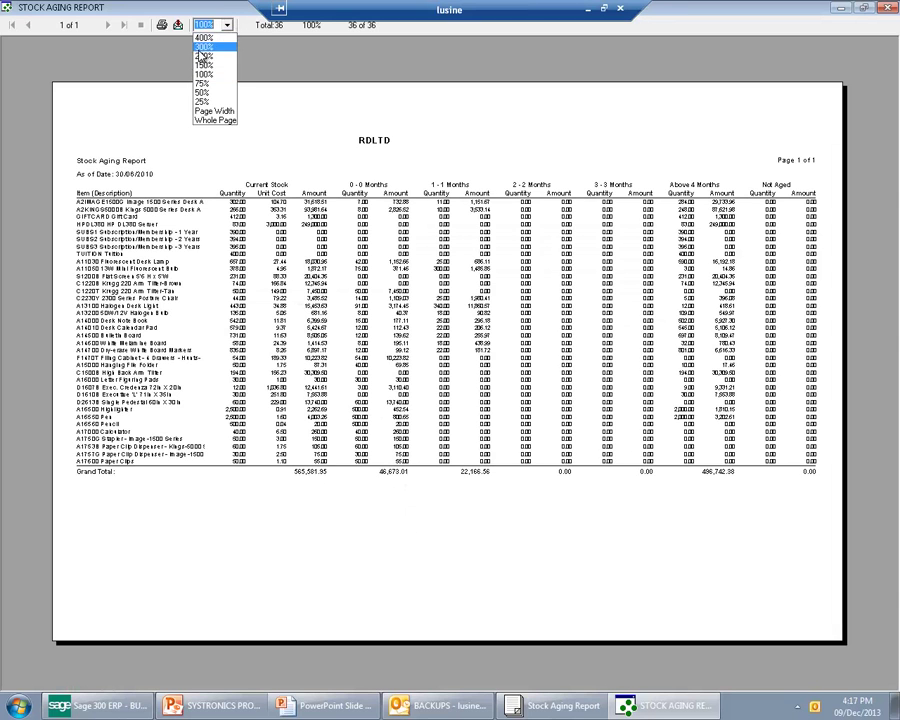
click(203, 58)
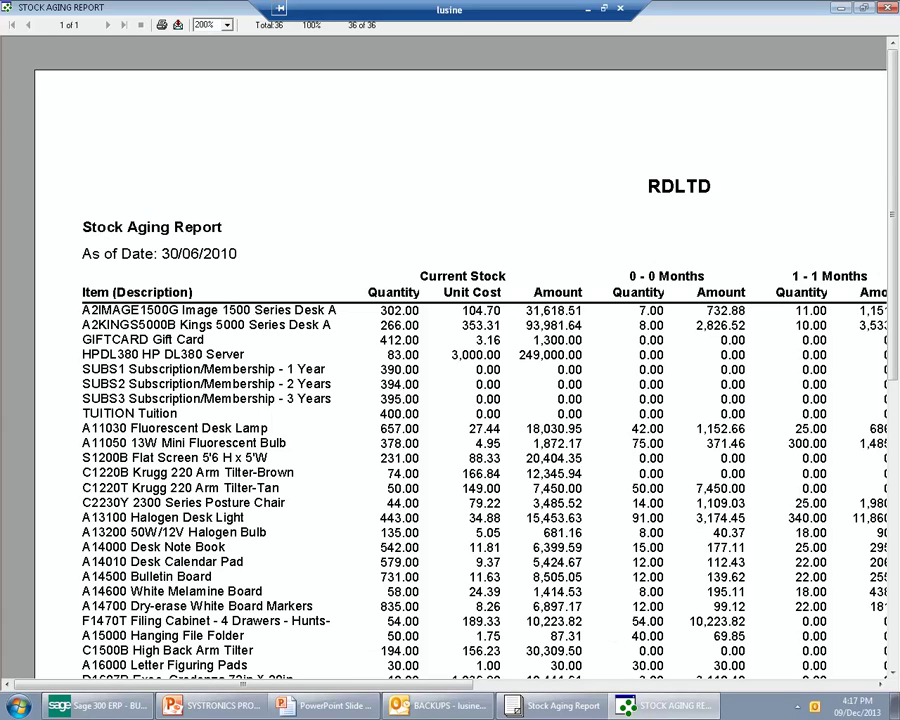
click(880, 686)
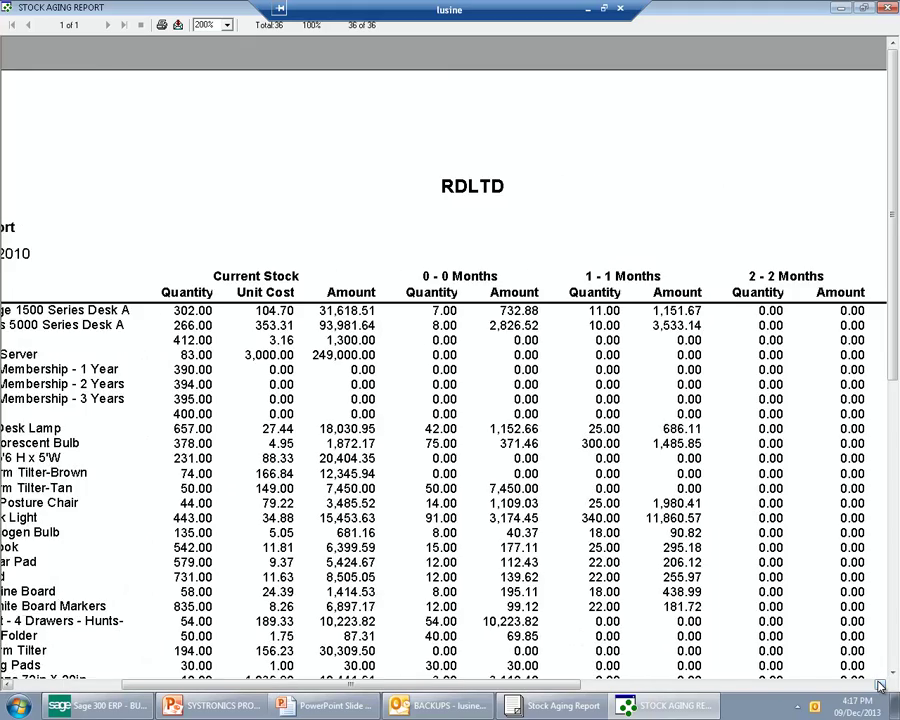
click(880, 686)
click(880, 686)
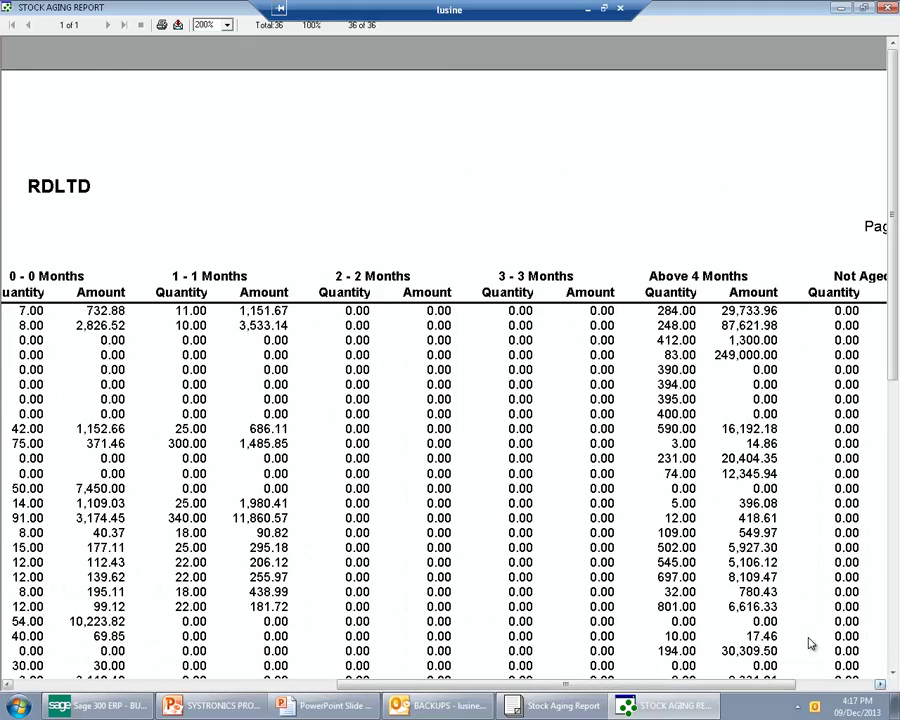